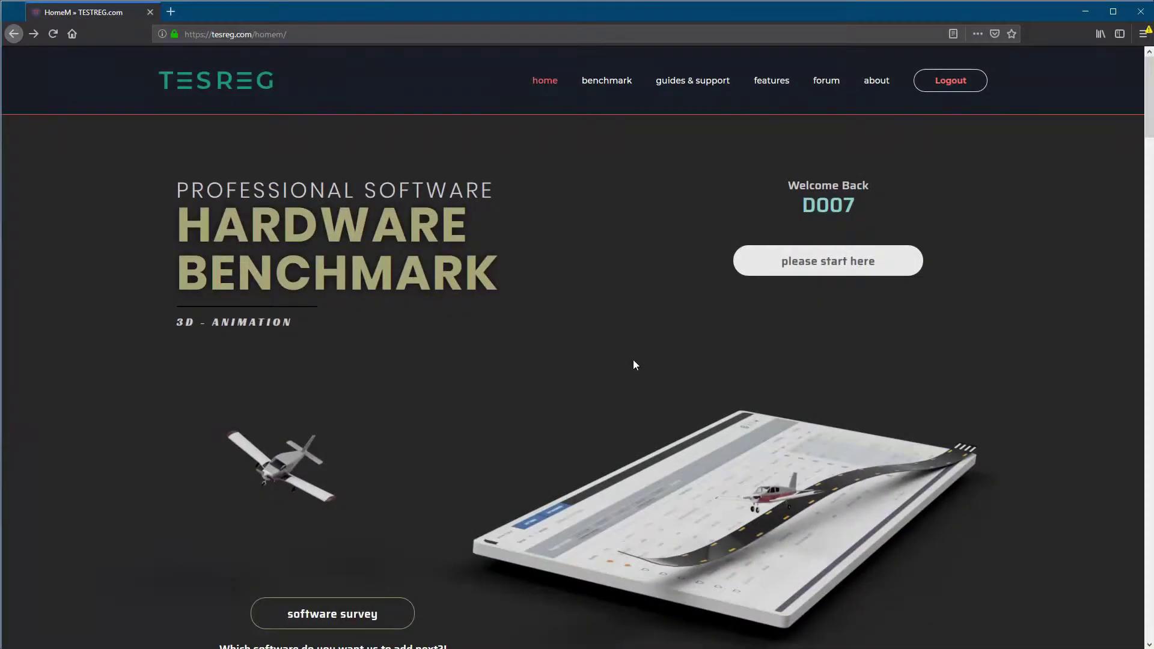
Go from TESREG's guides & support section to the download test files tutorials forum
click(692, 81)
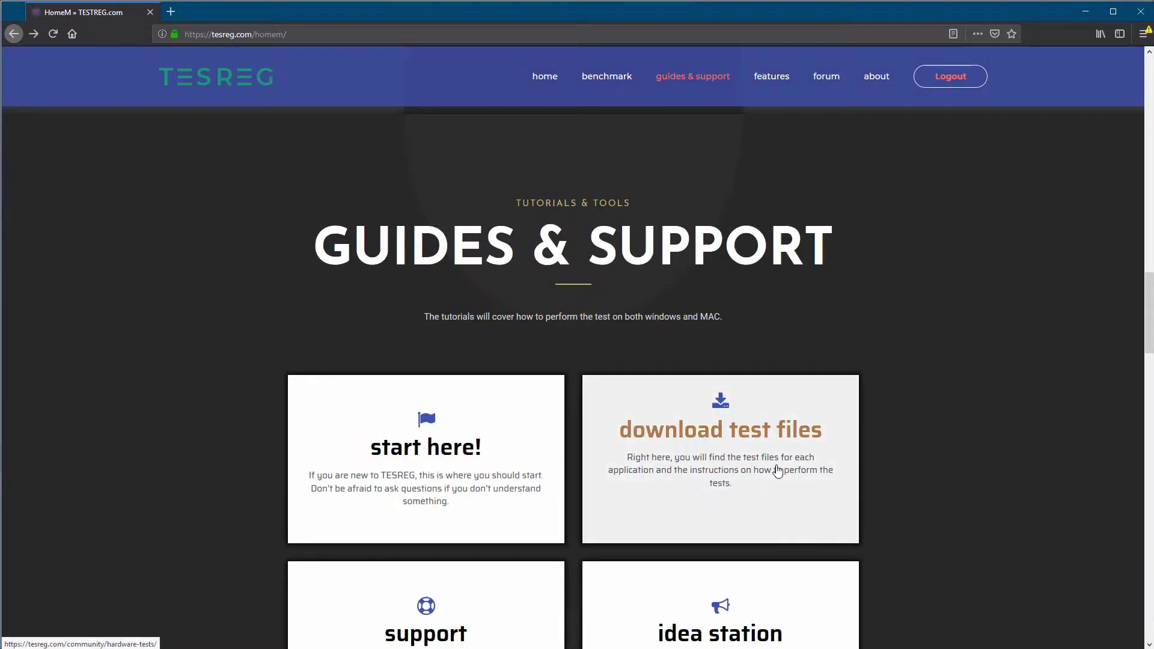
click(768, 436)
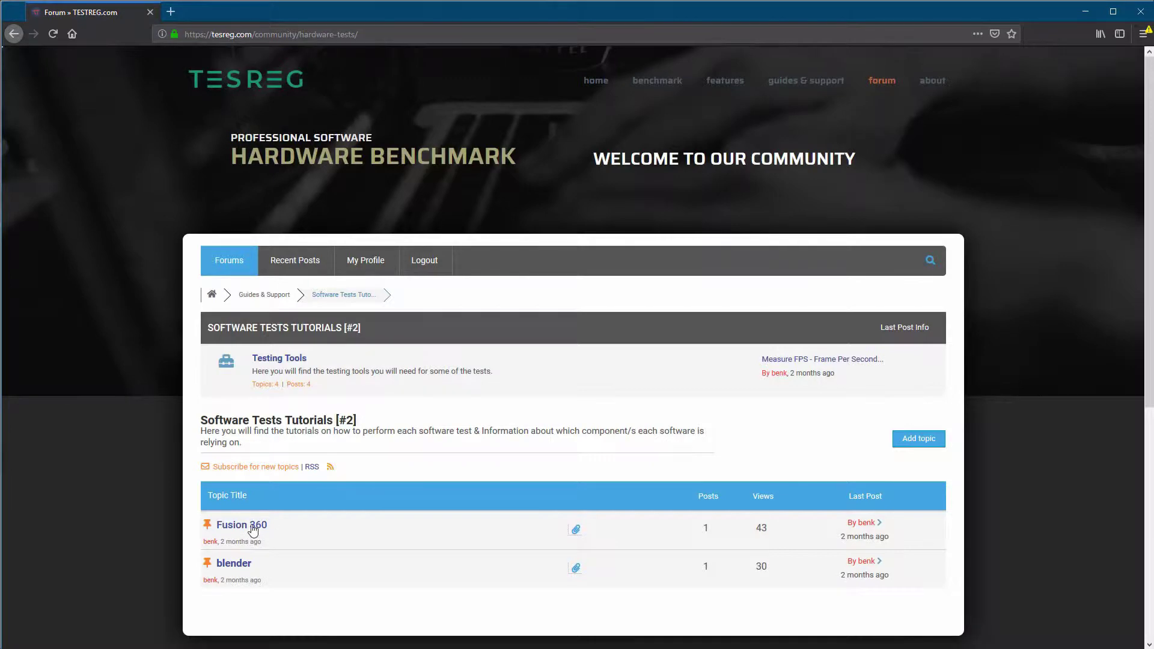
Open the Fusion 360 tutorial topic and scroll to its tool downloads and Preparation section
click(253, 528)
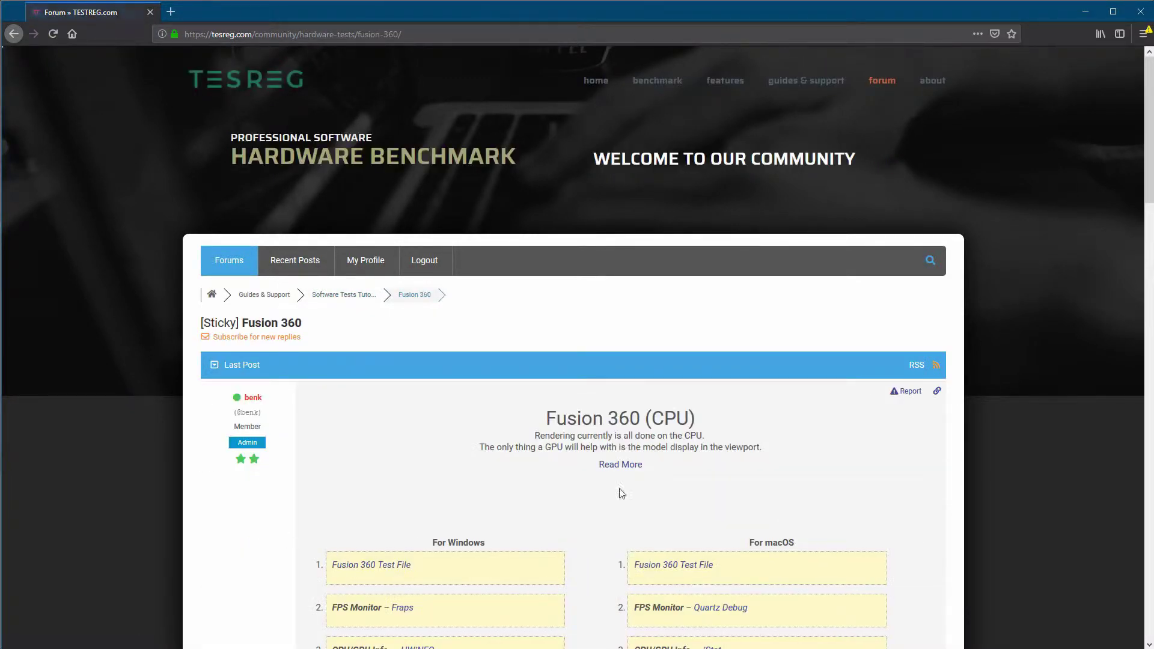
scroll(451, 487, down, 5)
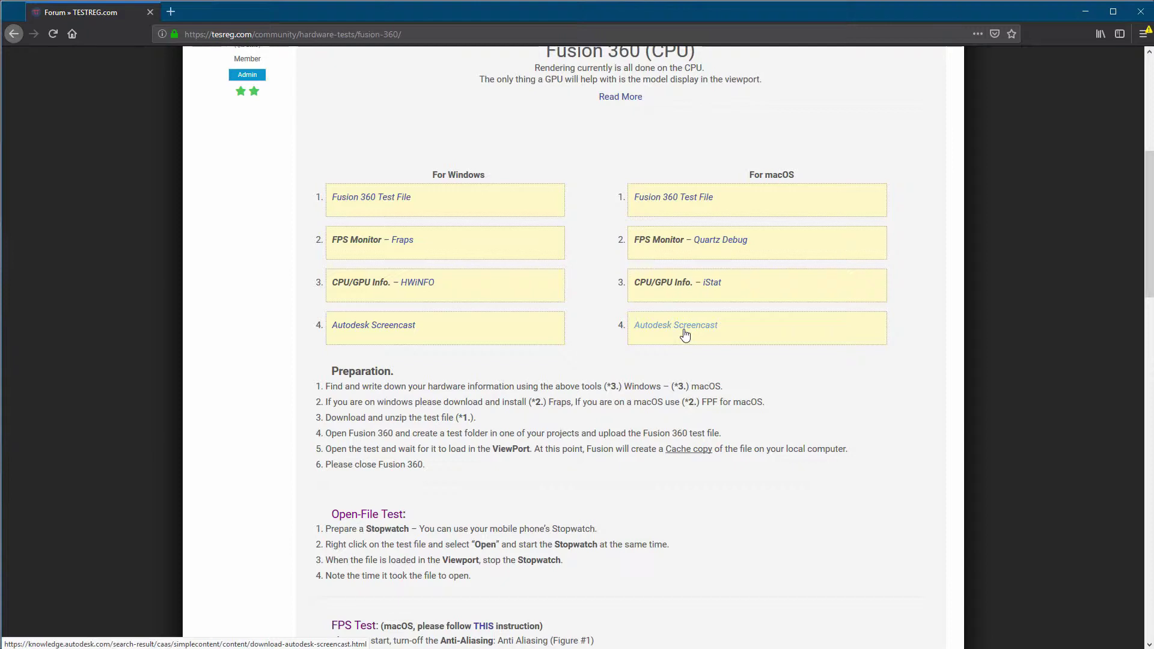
click(398, 329)
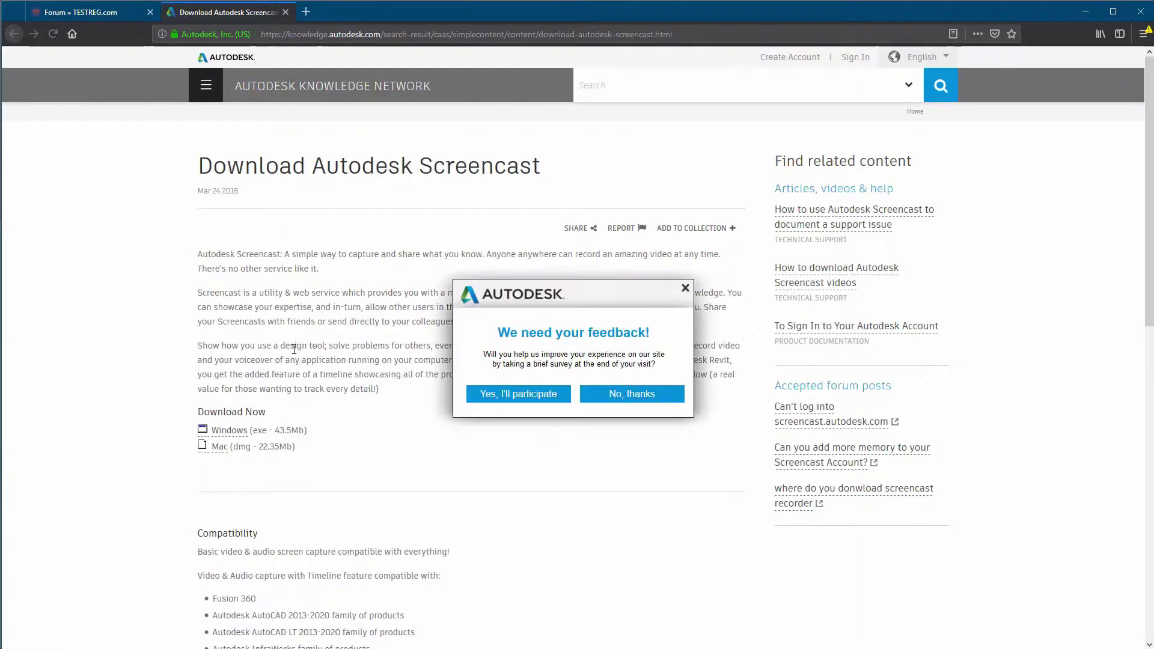
click(684, 289)
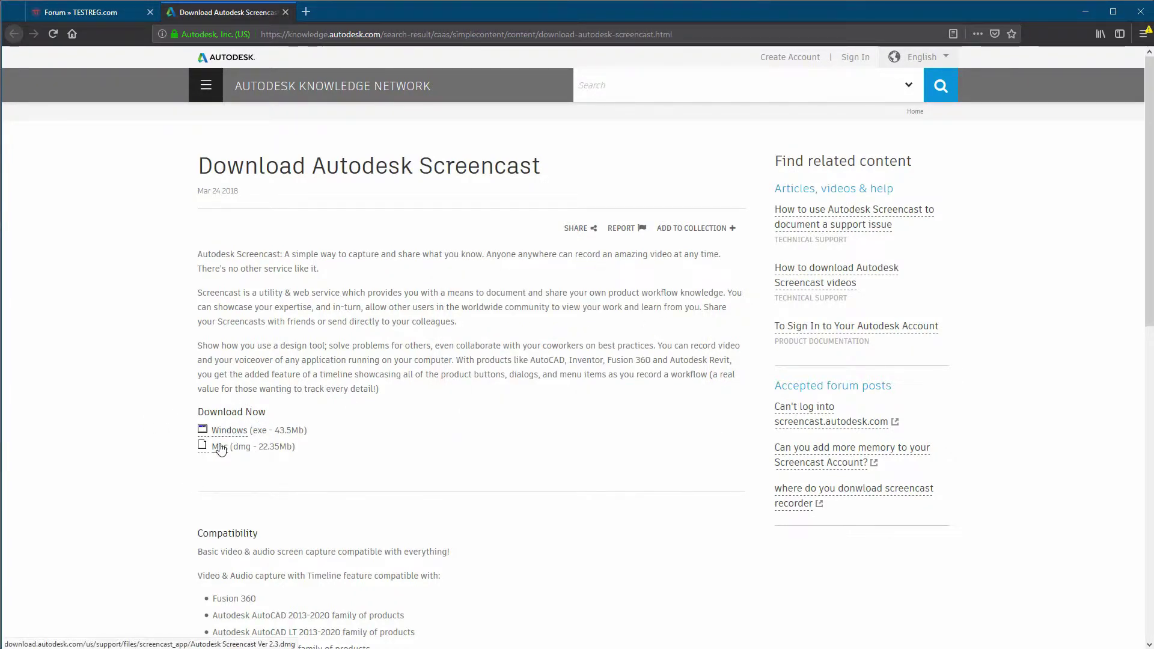
click(286, 12)
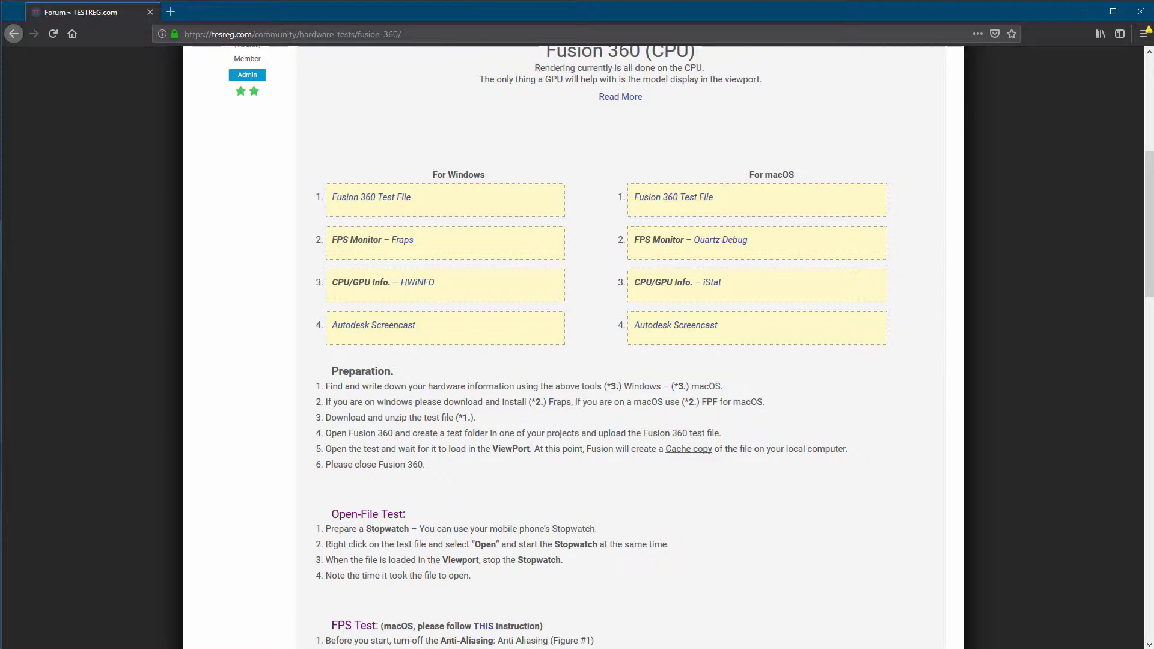
Launch HWiNFOPortable.exe from the download folder and run its hardware scan
key(alt+Tab)
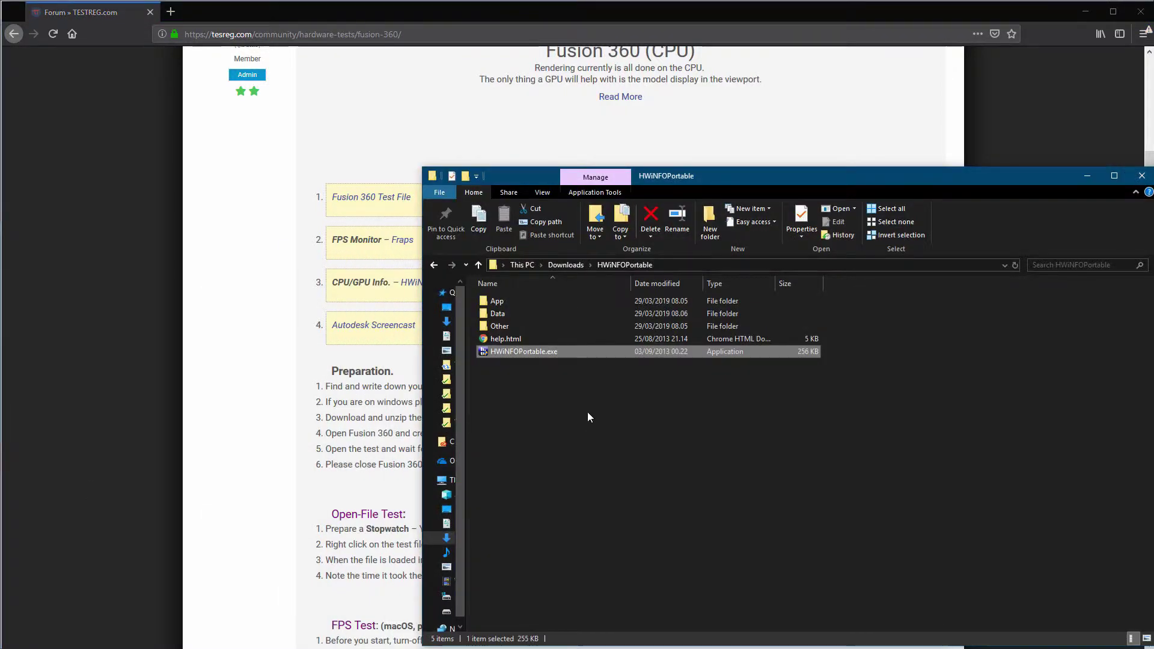
double_click(525, 352)
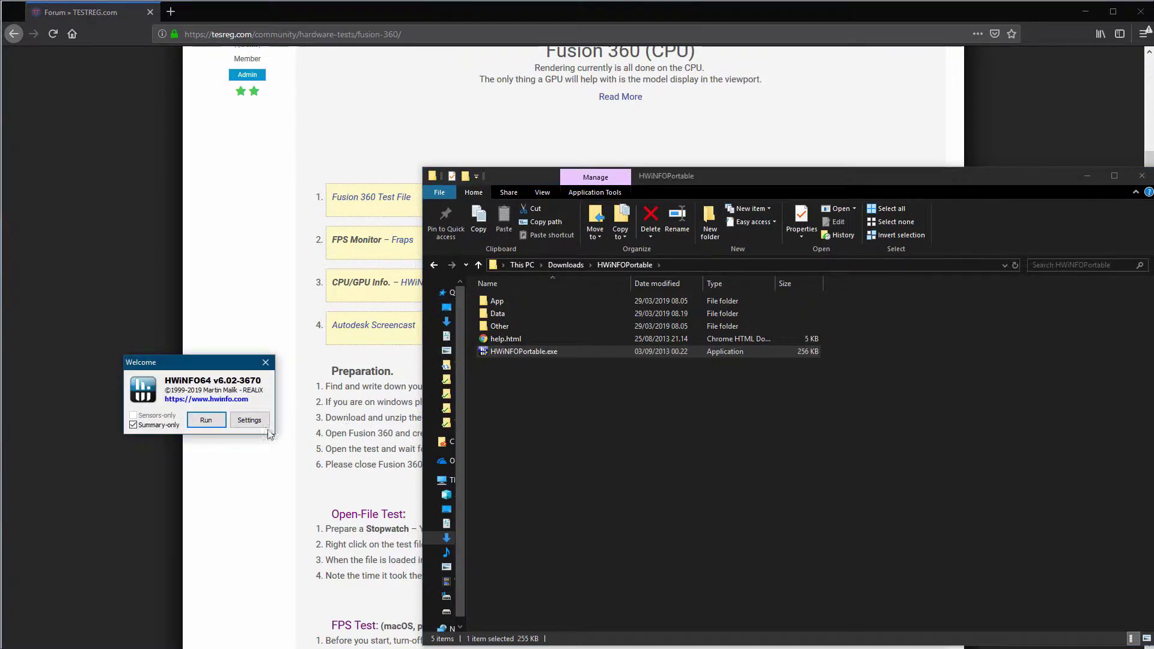
drag(215, 367, 665, 399)
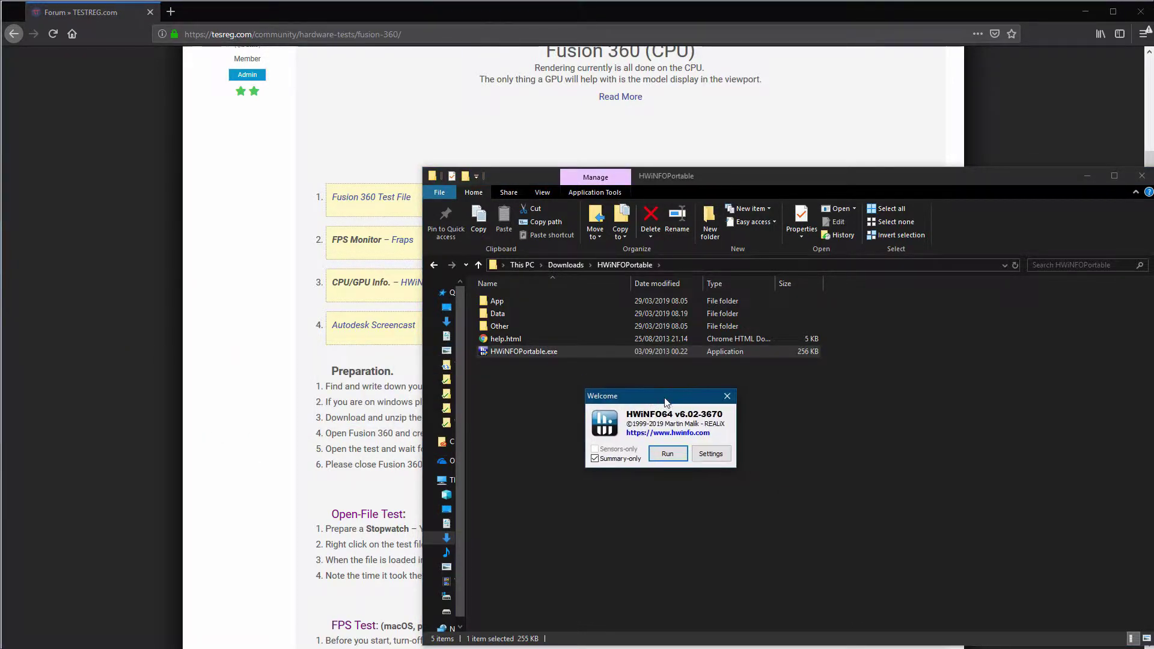
click(667, 454)
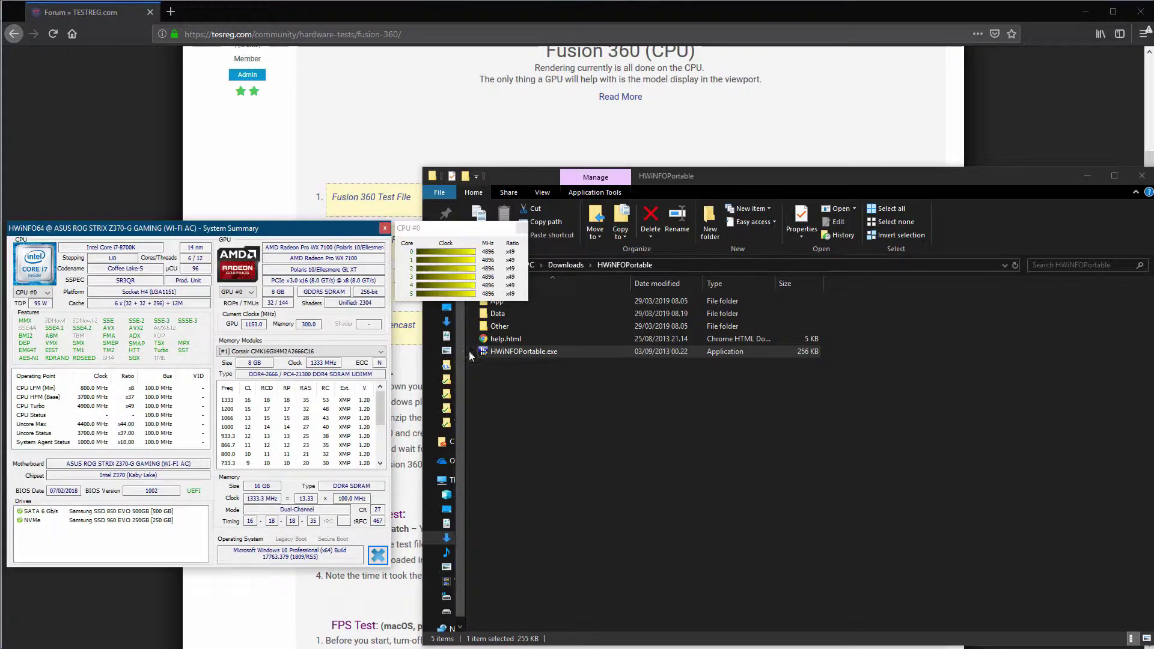
drag(326, 224, 579, 247)
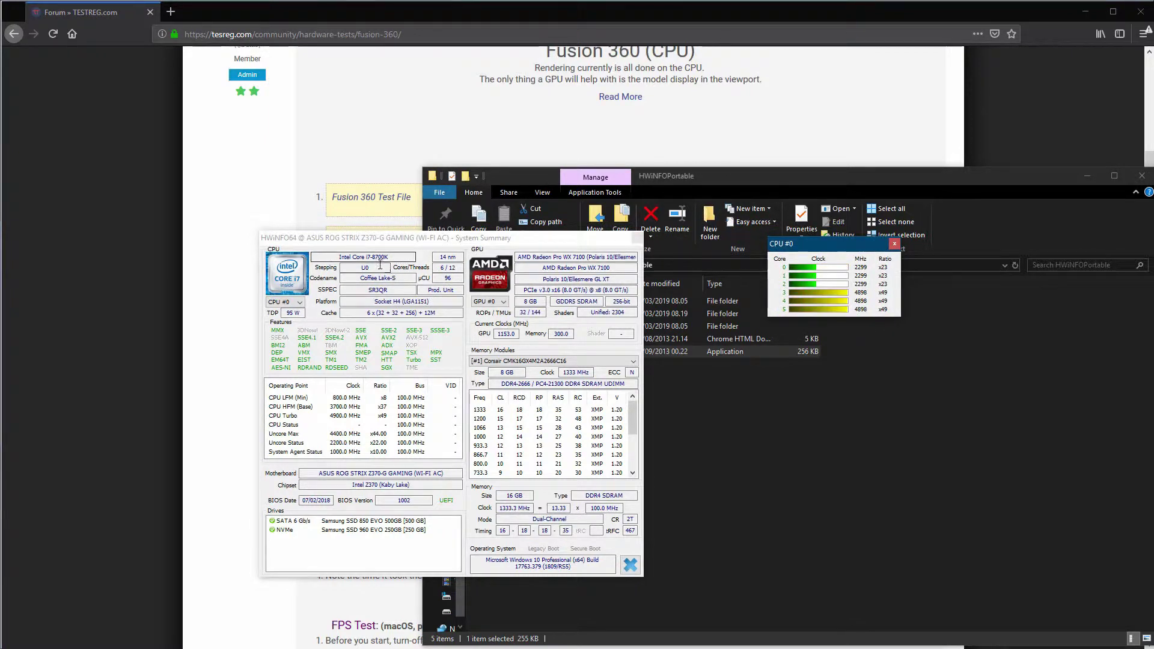
Note the Intel Core i7-8700K CPU, AMD Radeon Pro WX 7100 GPU and 16 GB memory, then close HWiNFO
click(334, 258)
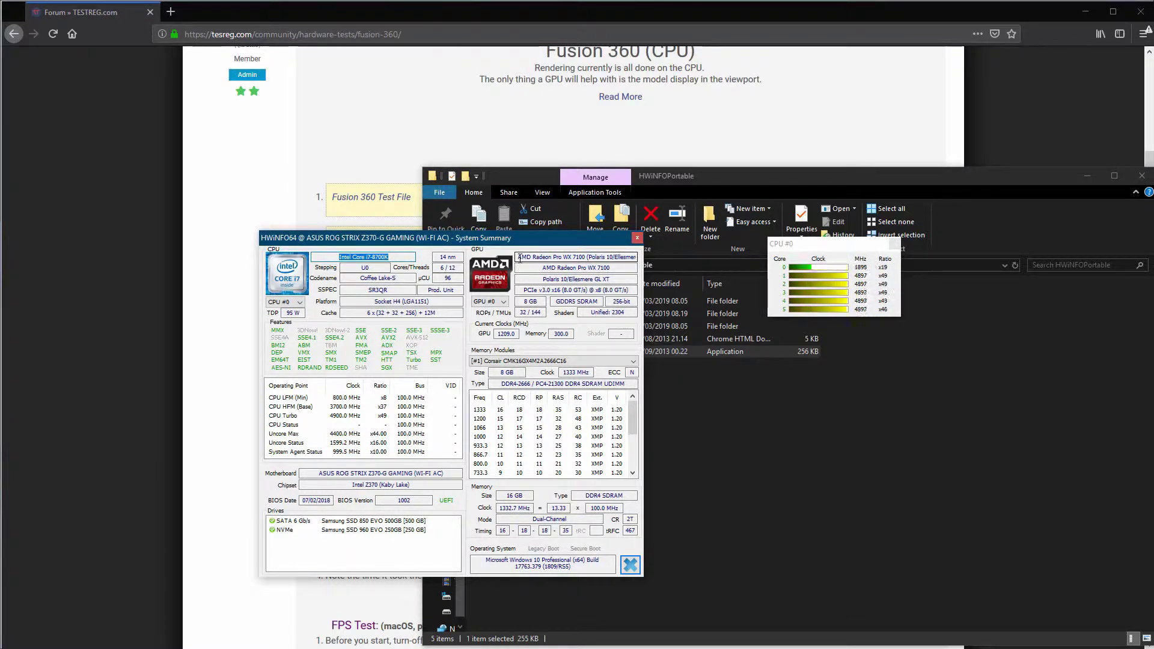
drag(518, 256, 587, 253)
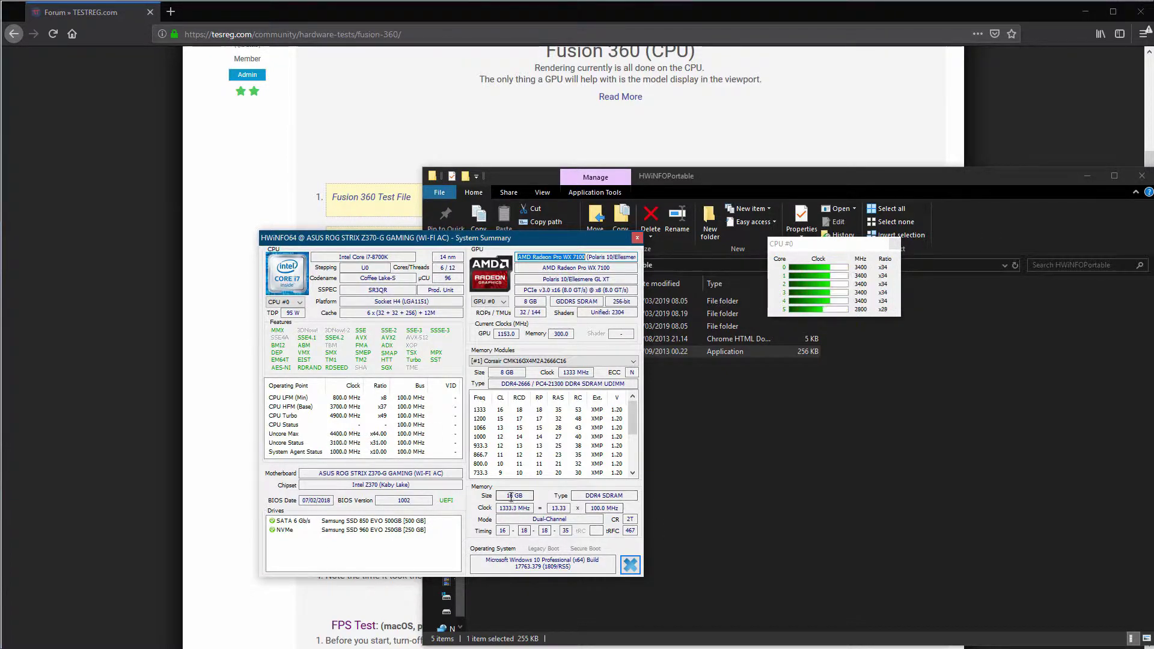
drag(507, 496, 531, 504)
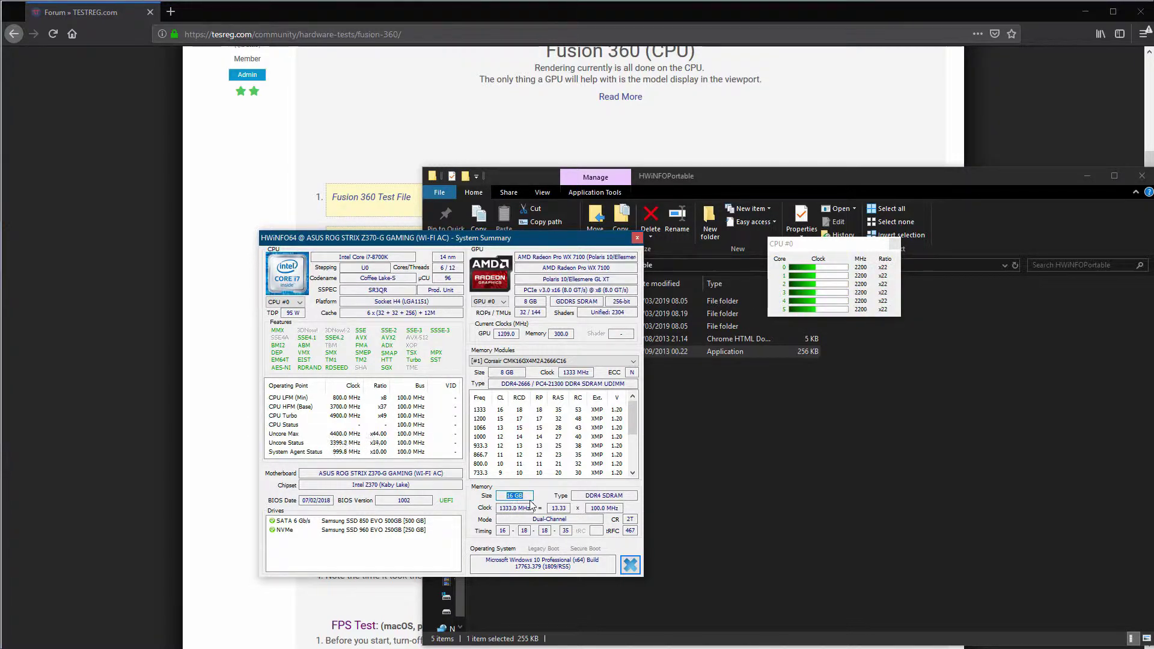
click(637, 237)
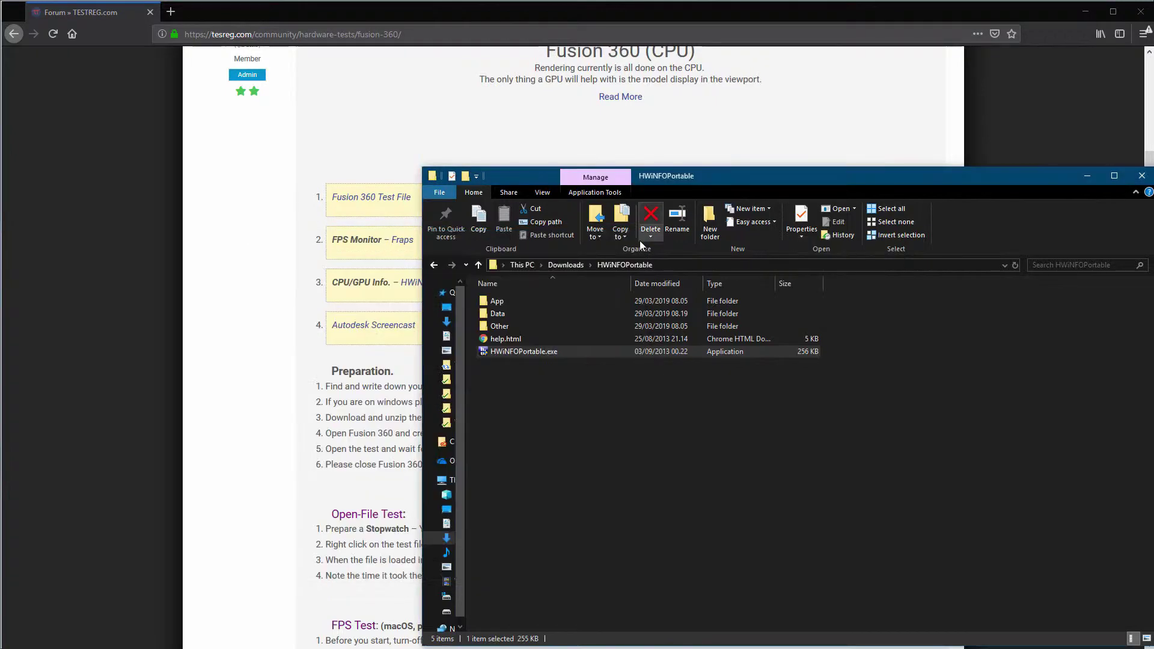
Minimize the HWiNFOPortable folder, Firefox and Fusion 360 to reveal the desktop
click(1085, 178)
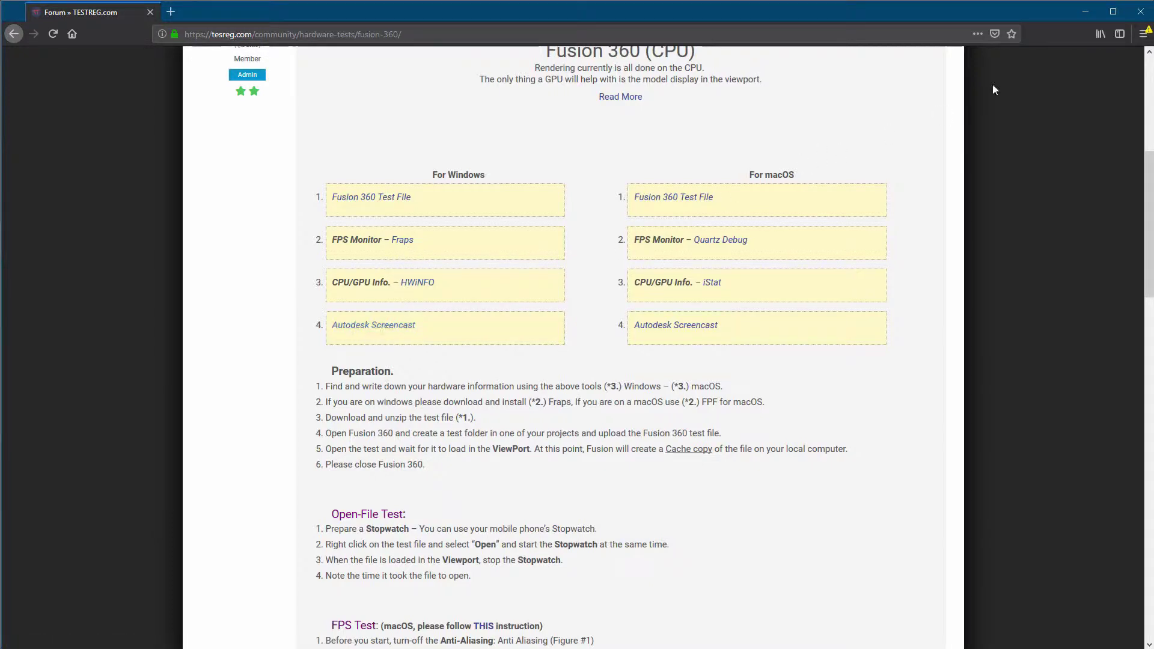
click(1082, 13)
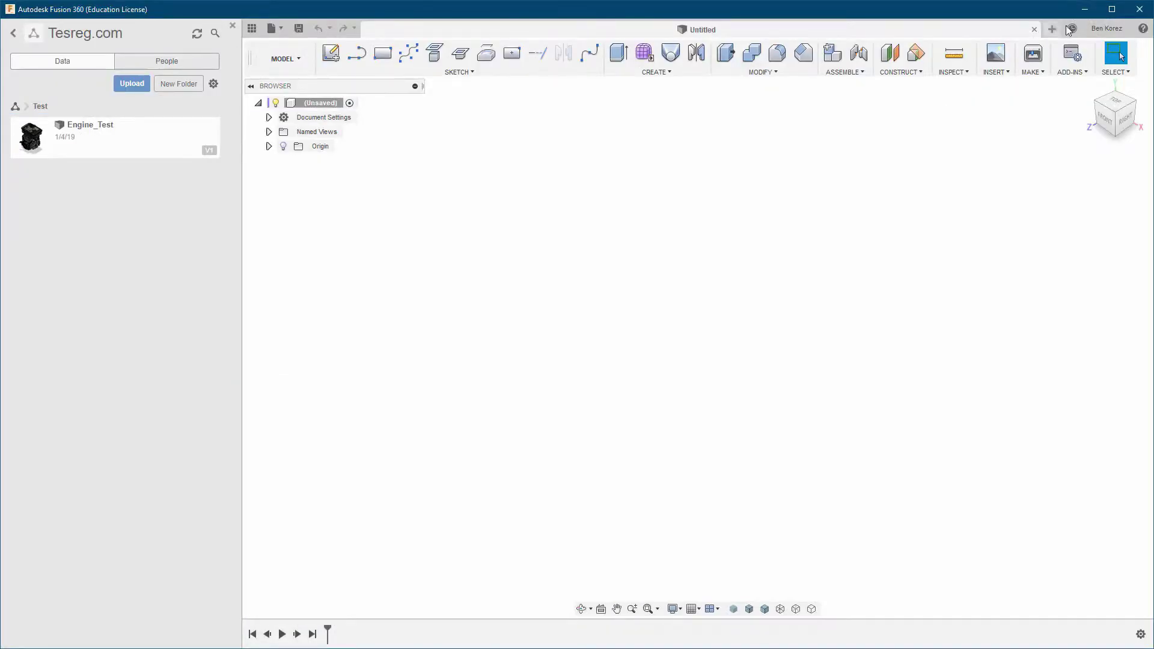
click(1085, 9)
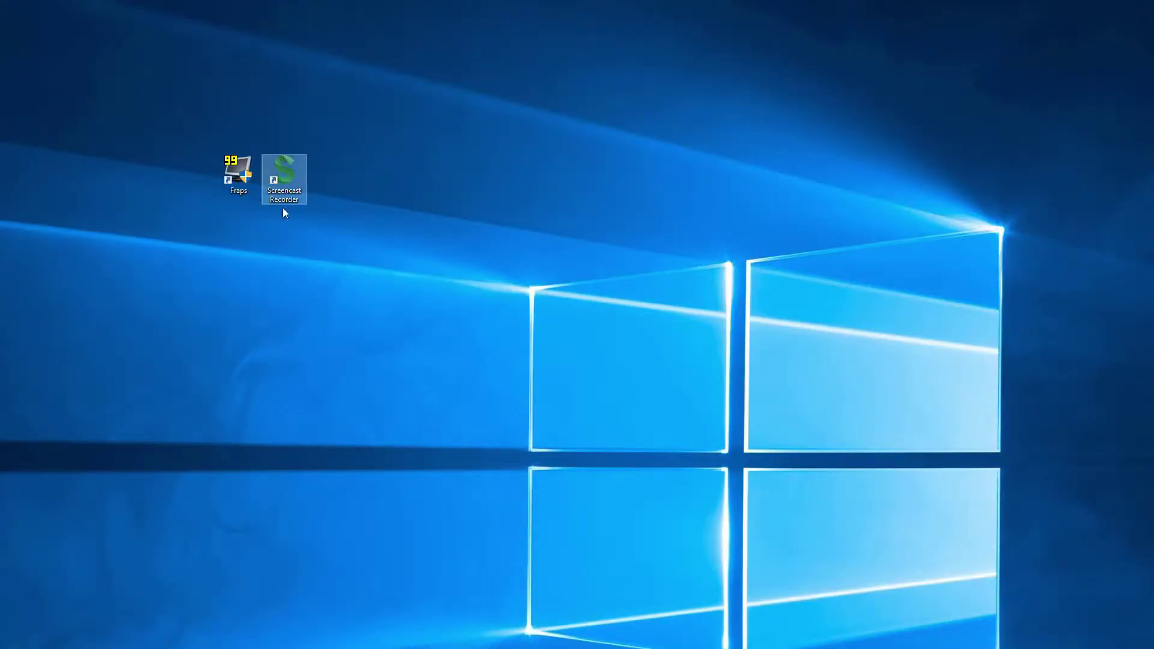
mouse_move(284, 181)
mouse_down()
mouse_move(387, 187)
mouse_move(289, 184)
mouse_up()
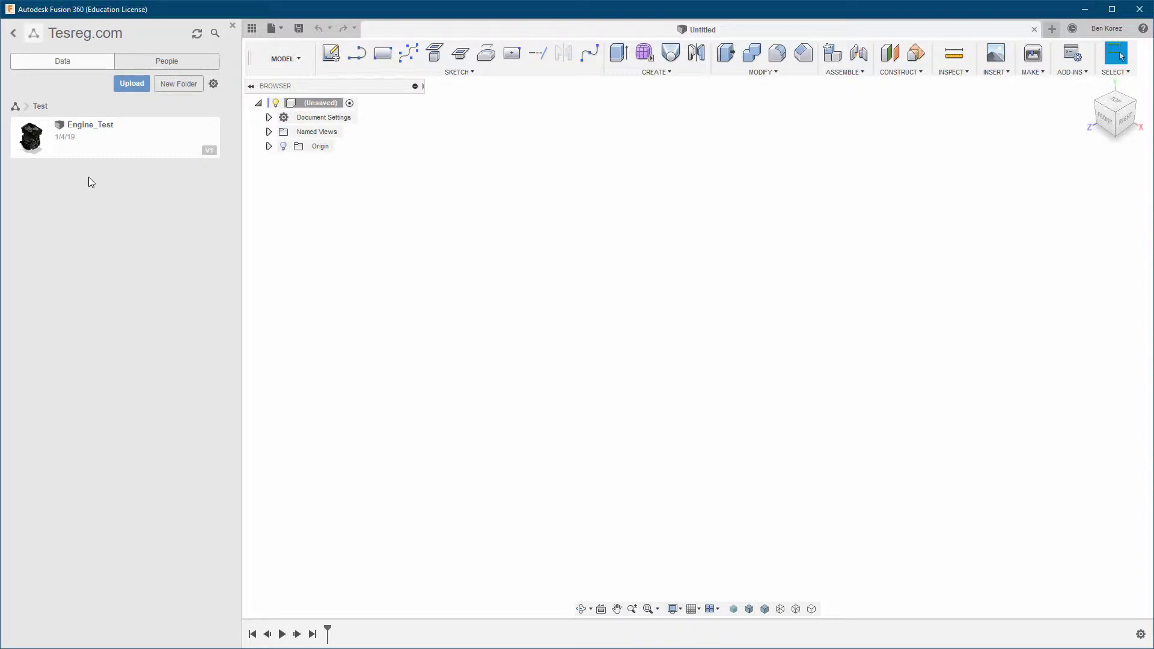
Dismiss the Engine_Test menu, minimize Fusion 360 and launch Screencast Recorder from the desktop
right_click(112, 148)
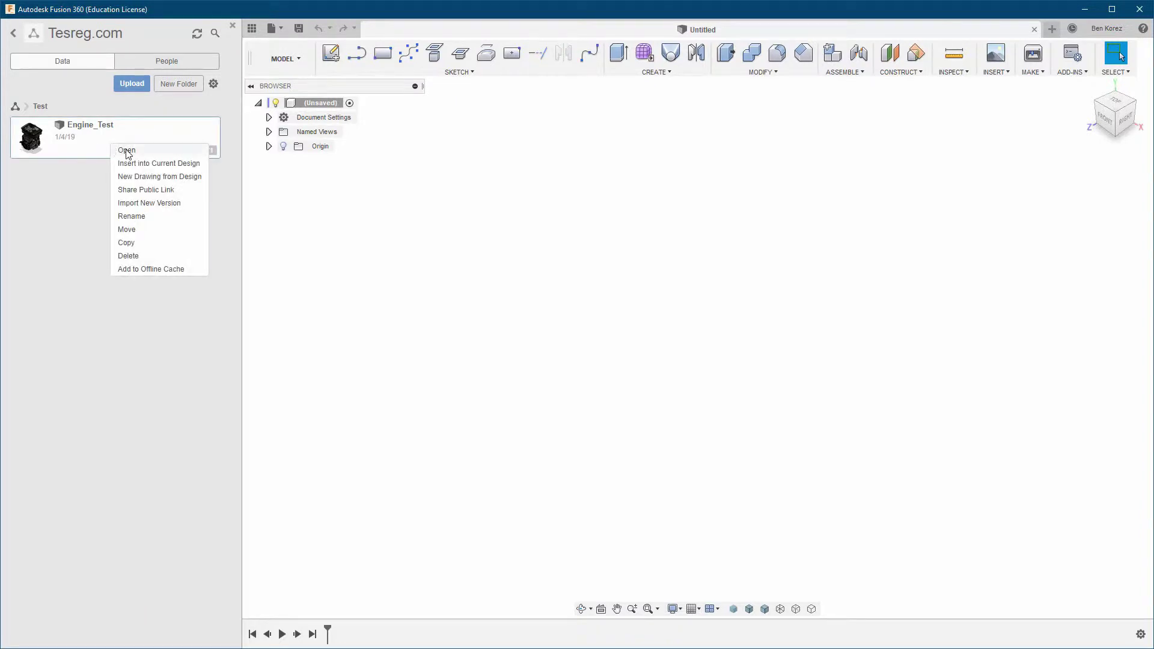
click(66, 230)
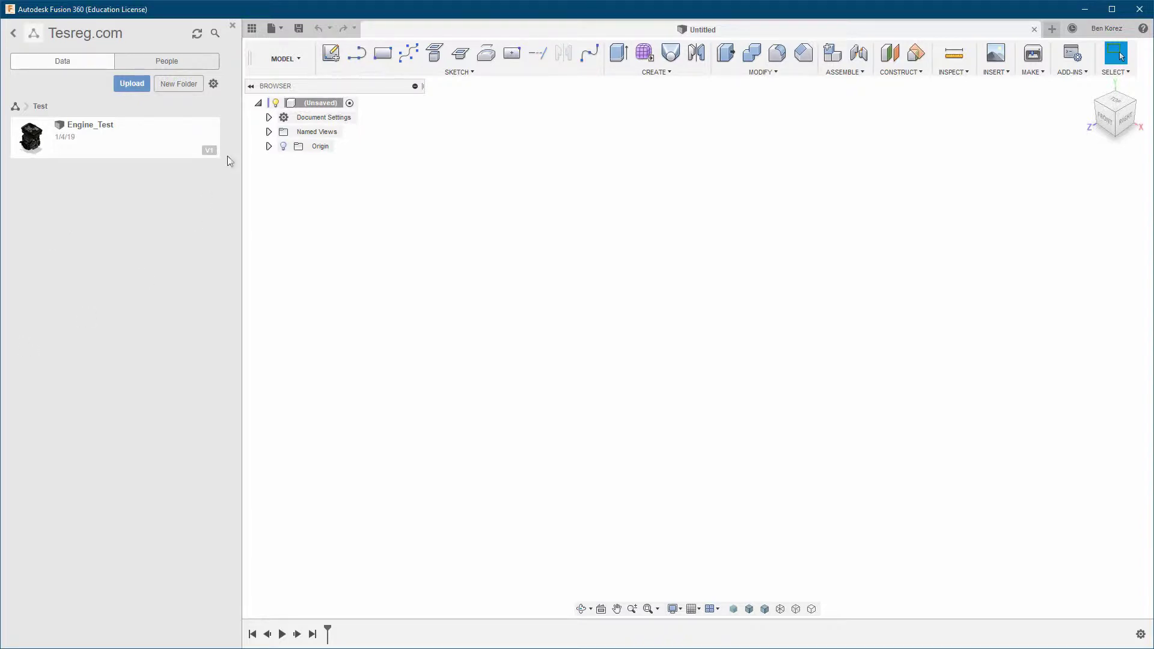
click(1085, 9)
double_click(285, 174)
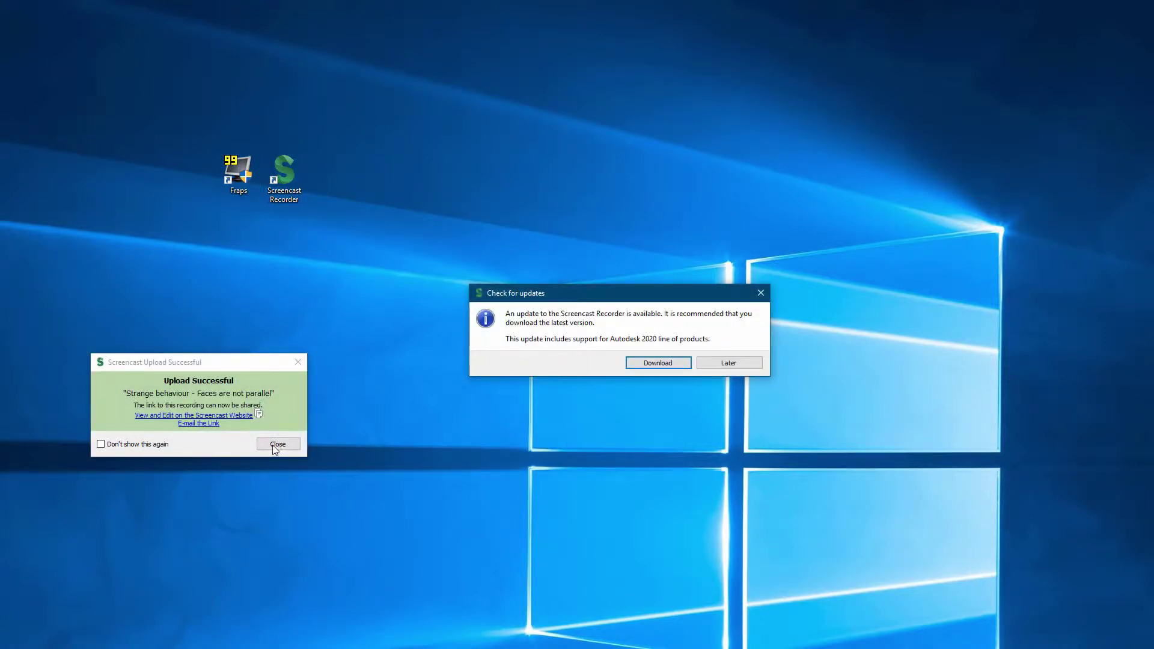
Postpone the Screencast update, close the upload notice, and cancel the recording settings unchanged
click(728, 362)
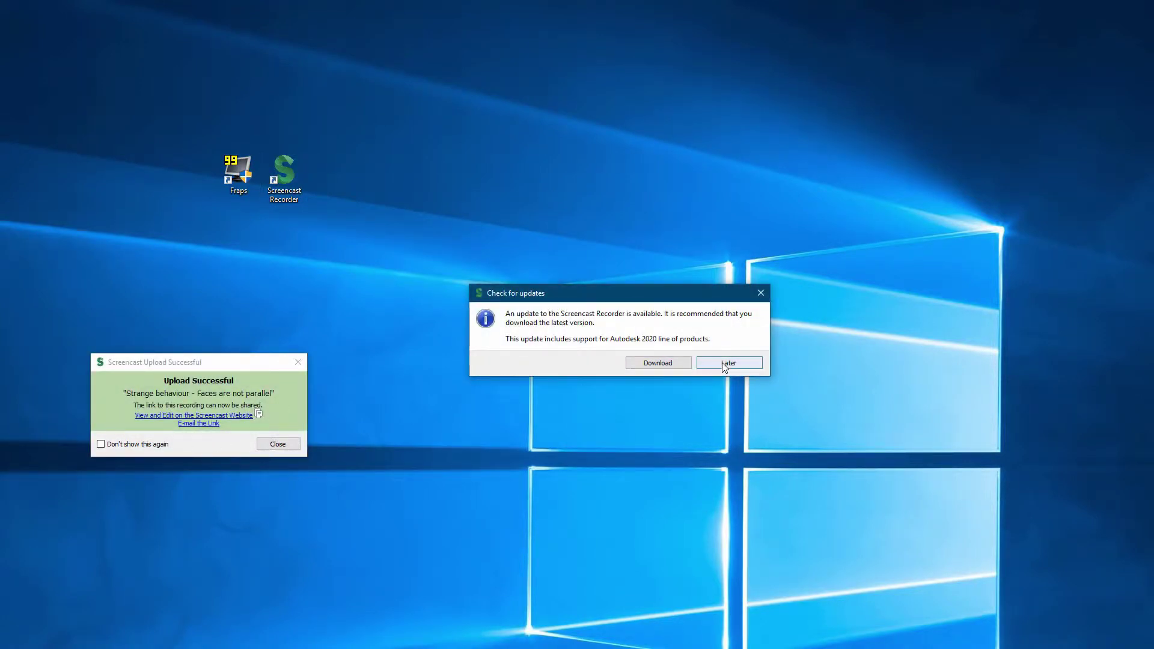
click(277, 443)
drag(603, 310, 531, 279)
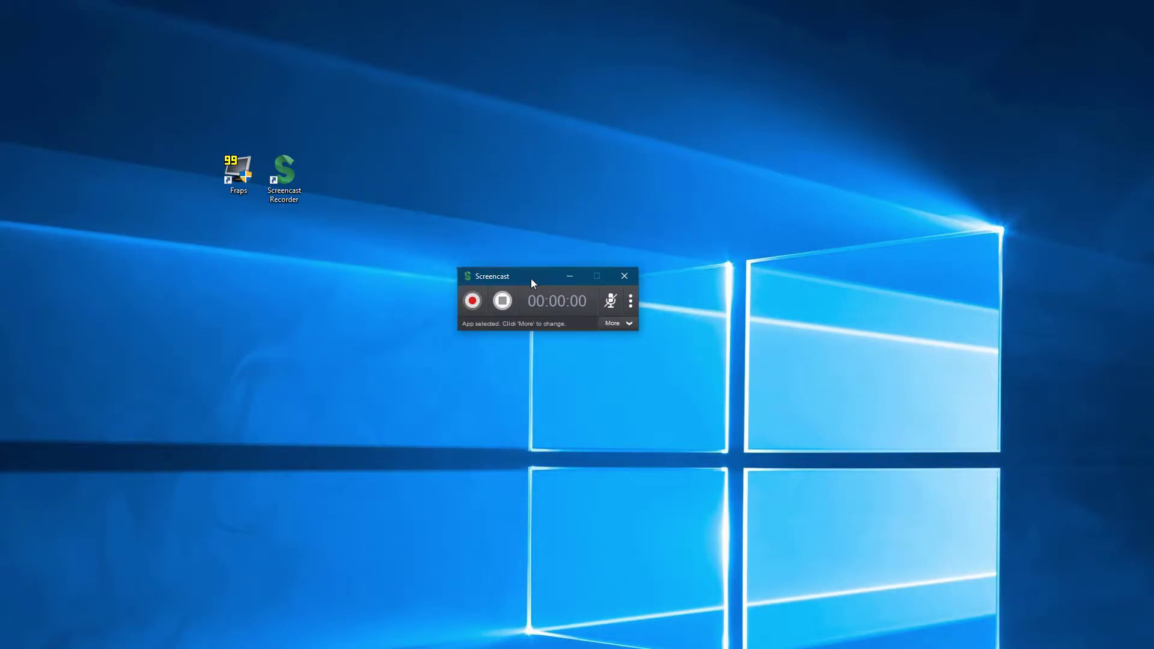
click(630, 301)
click(644, 320)
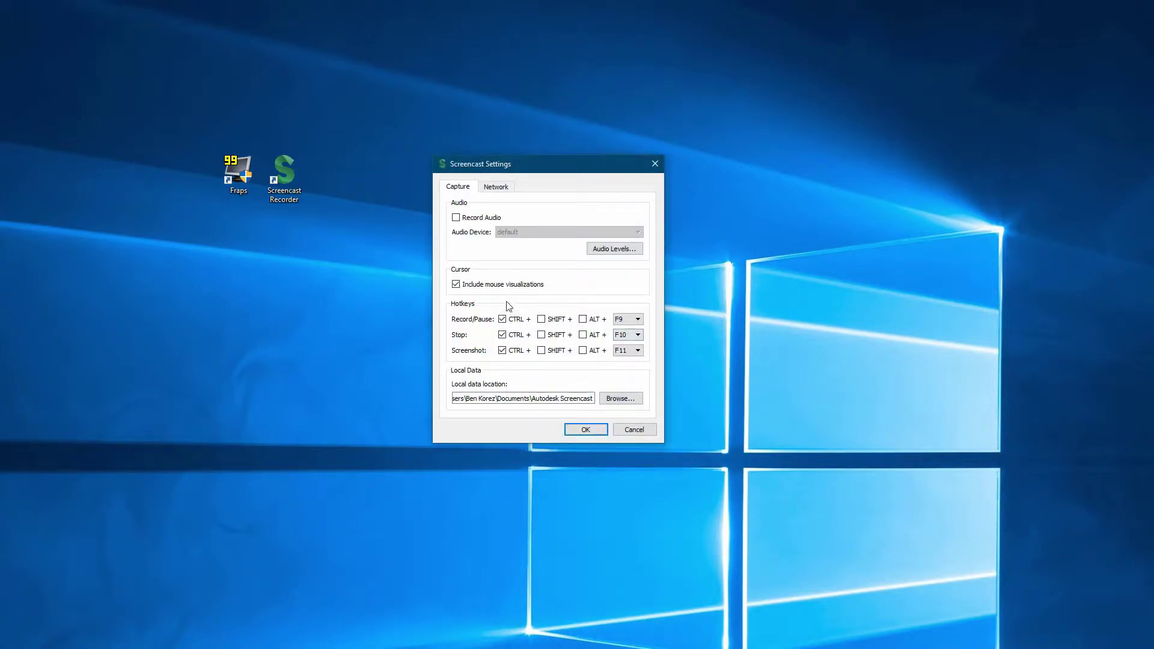
click(625, 431)
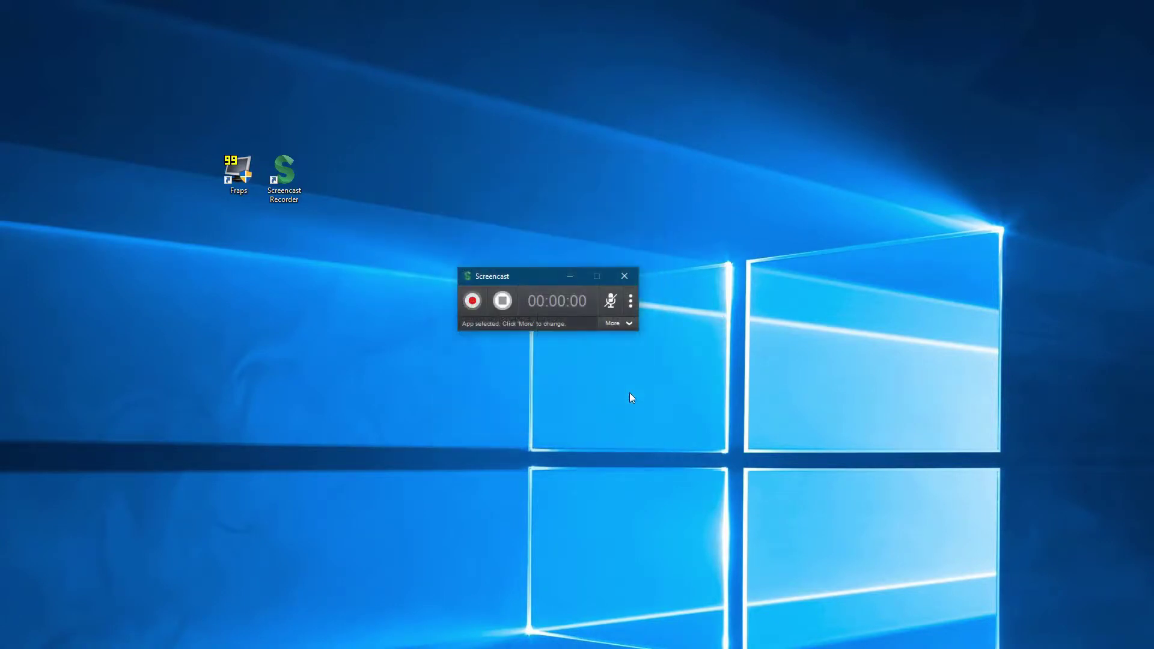
Expand the recorder's extra options, inspect the recording source list, and minimize the recorder
click(629, 324)
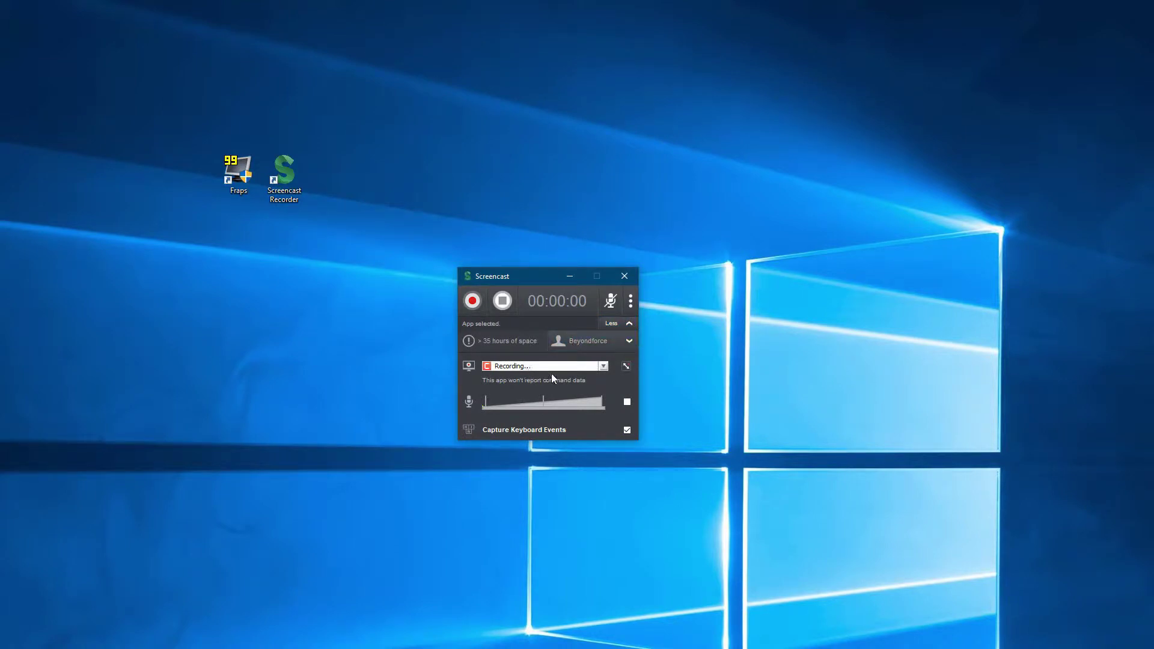
click(603, 367)
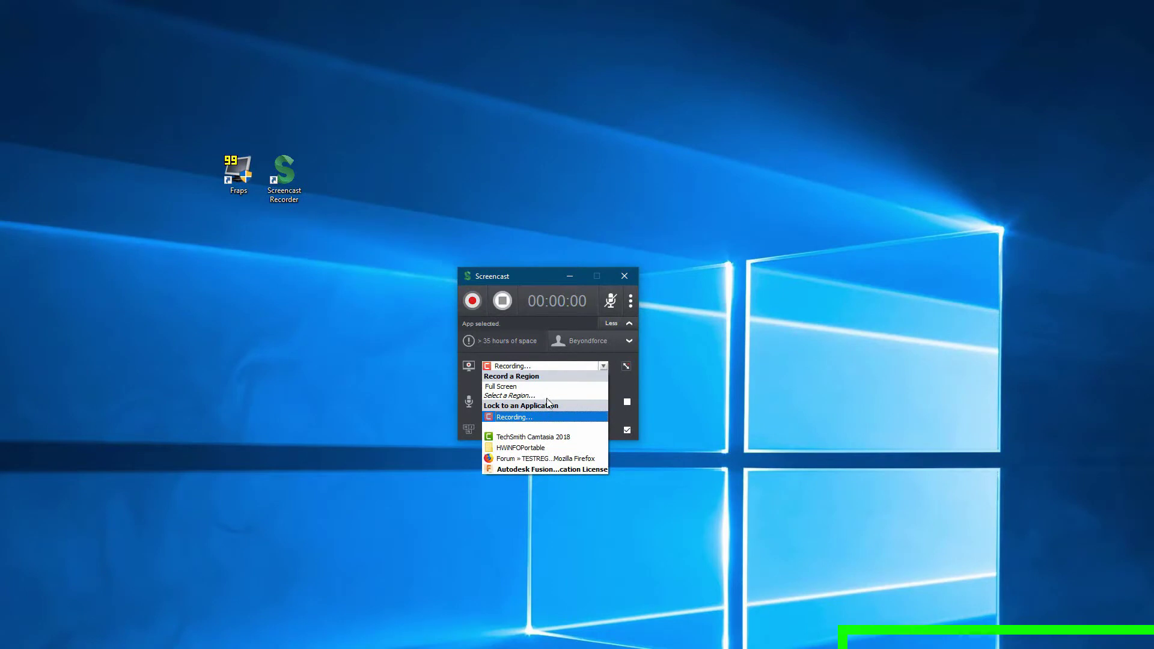
click(553, 278)
click(571, 278)
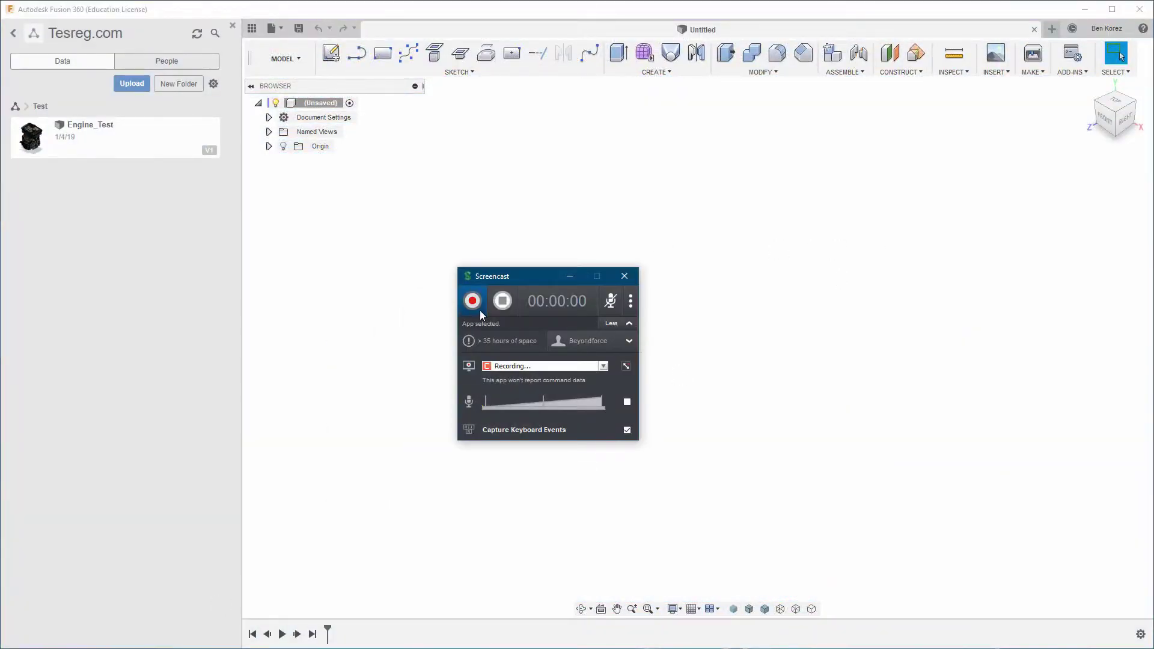
Start recording Fusion 360, dismiss the aspect ratio prompt, minimize the recorder and open Engine_Test's options
click(474, 302)
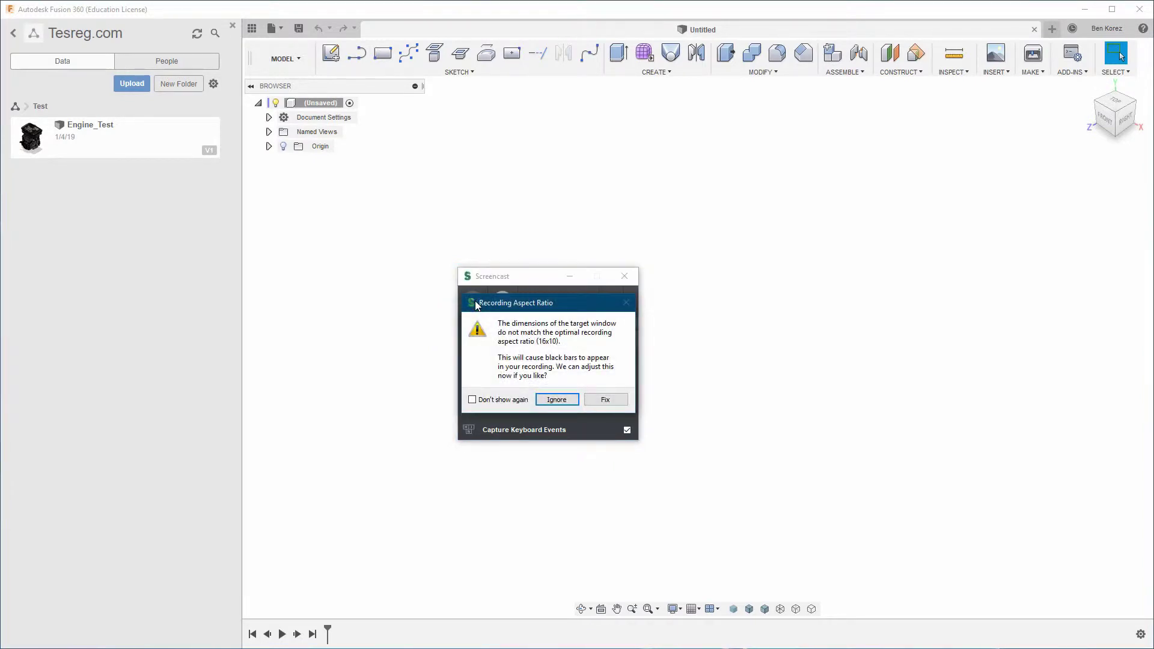
click(556, 399)
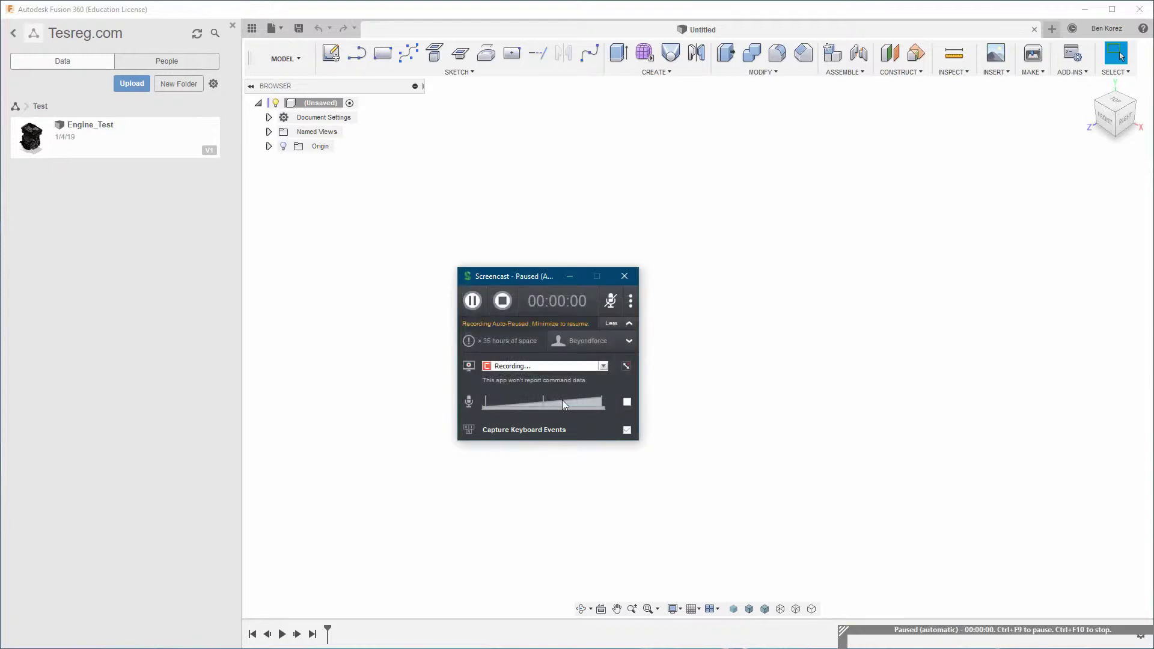
click(570, 277)
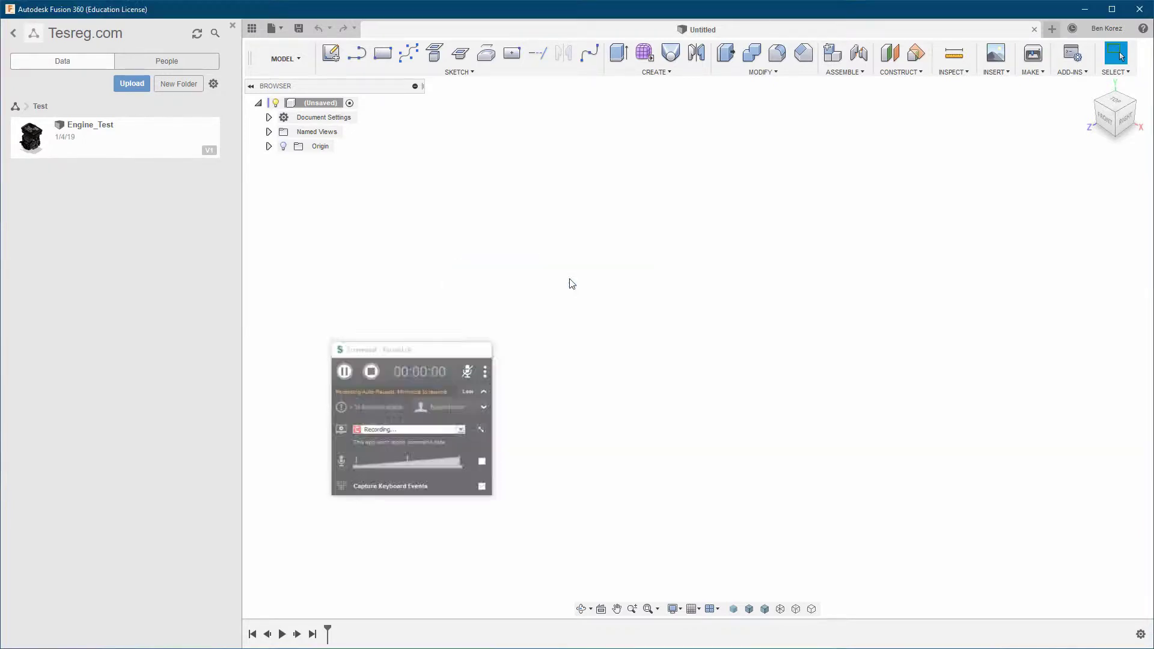
right_click(114, 132)
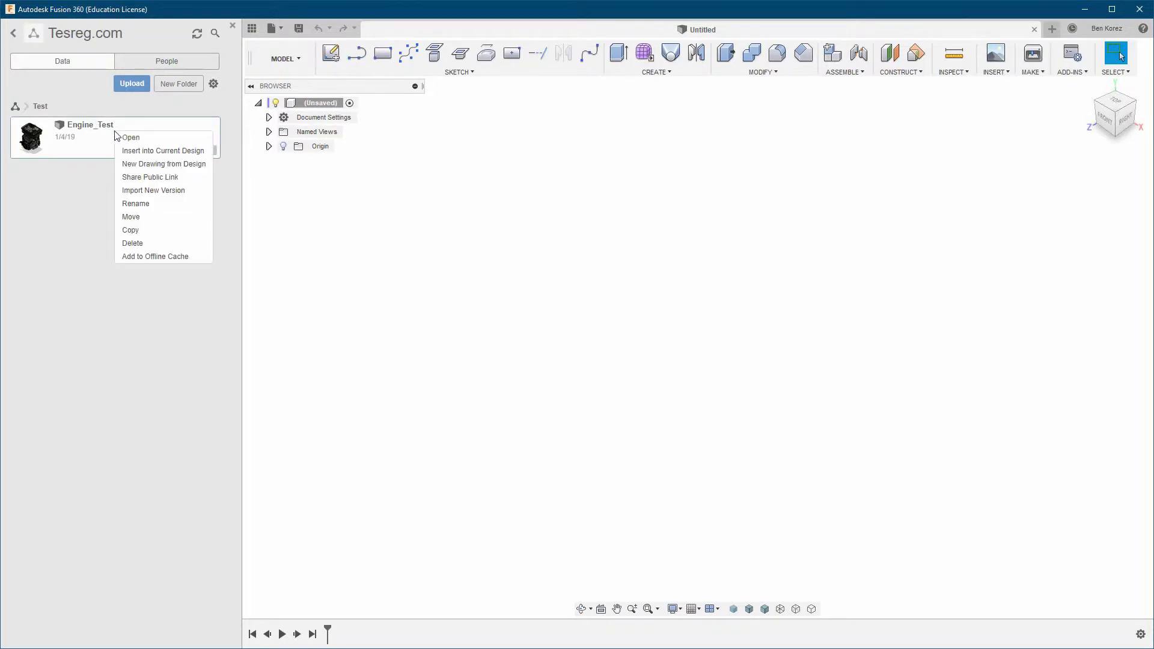
Open the Engine_Test design and zoom the viewport on the engine model
click(147, 139)
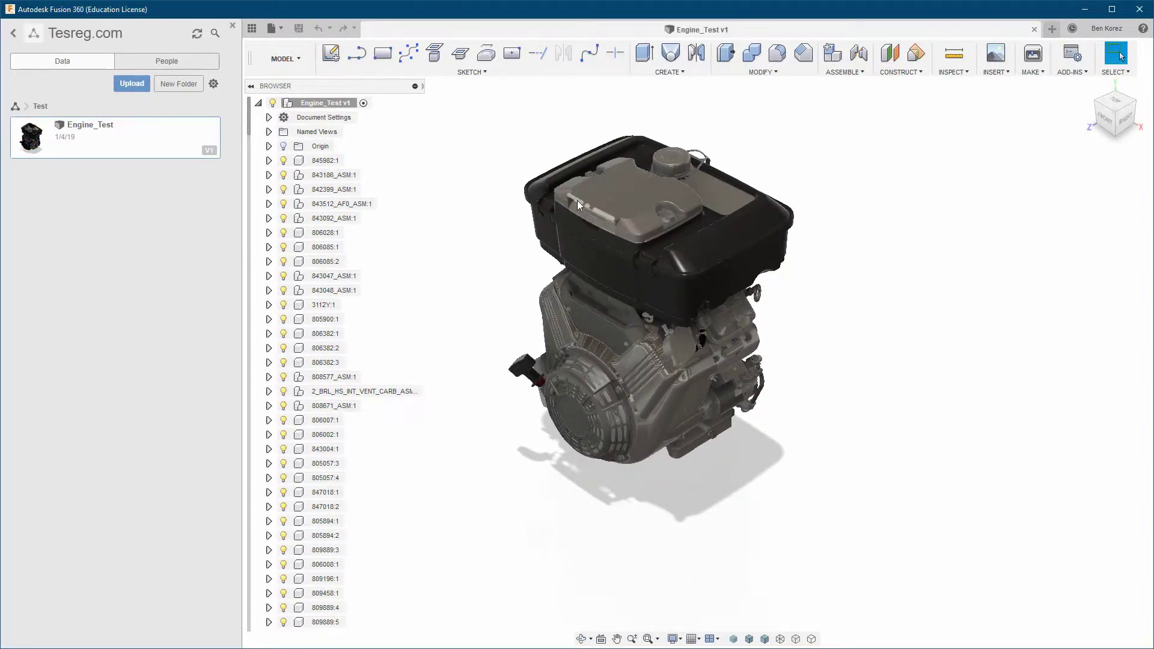
scroll(497, 208, down, 1)
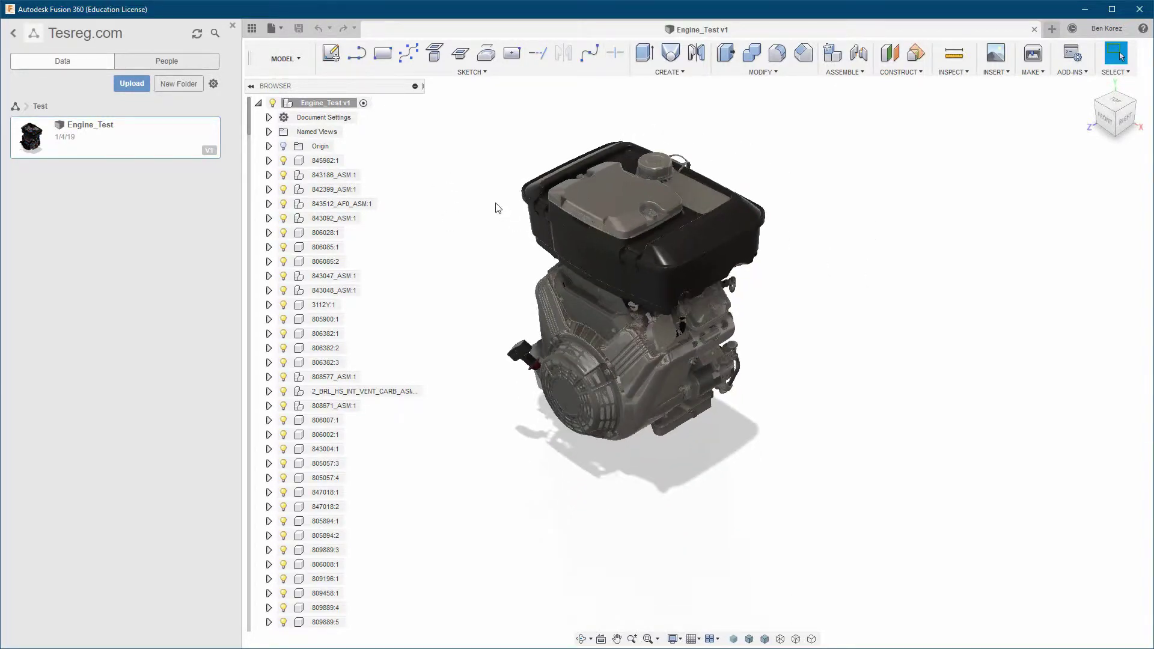
scroll(497, 207, up, 2)
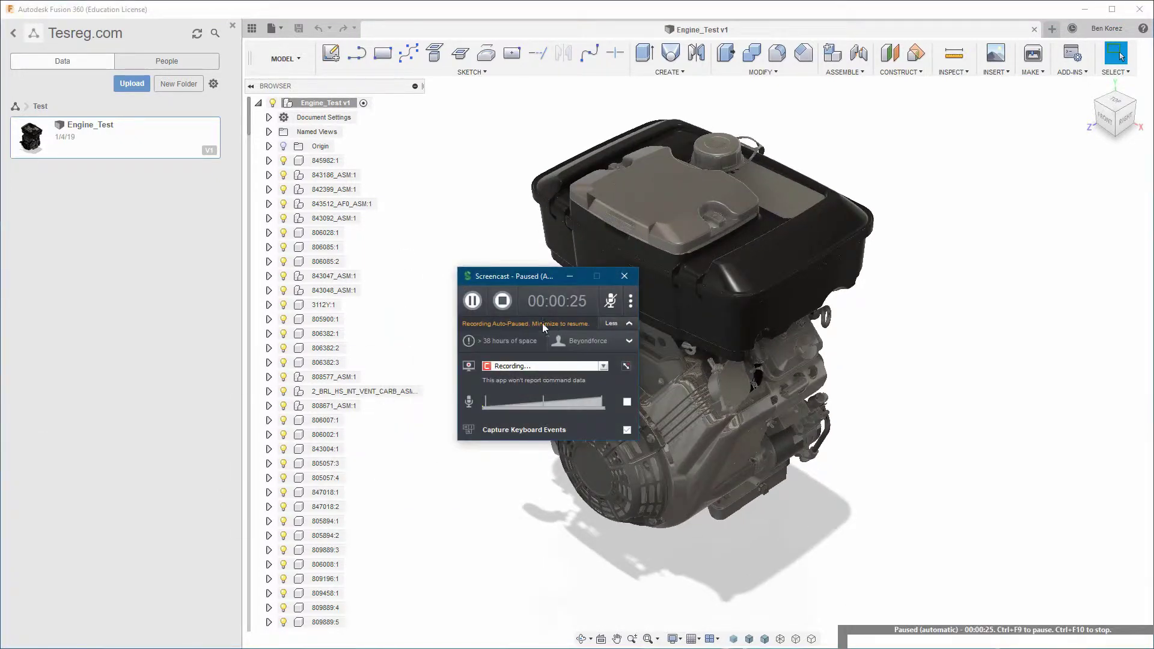
Stop the recording, open the video editor and cut the first 4.1 seconds
click(503, 300)
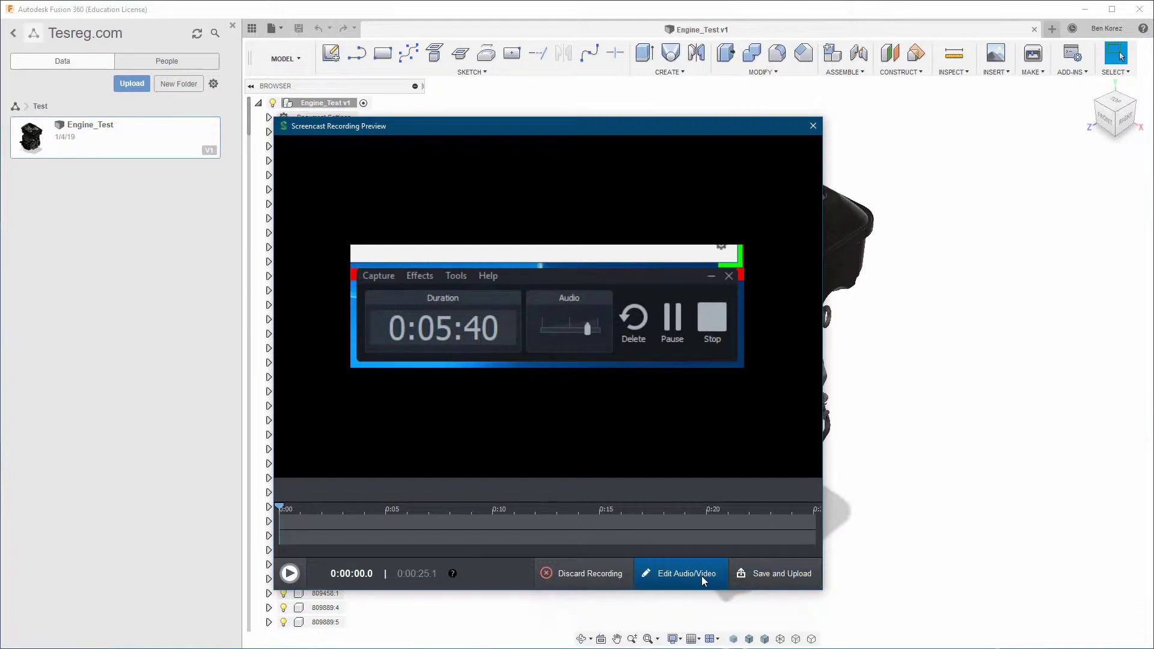
click(685, 574)
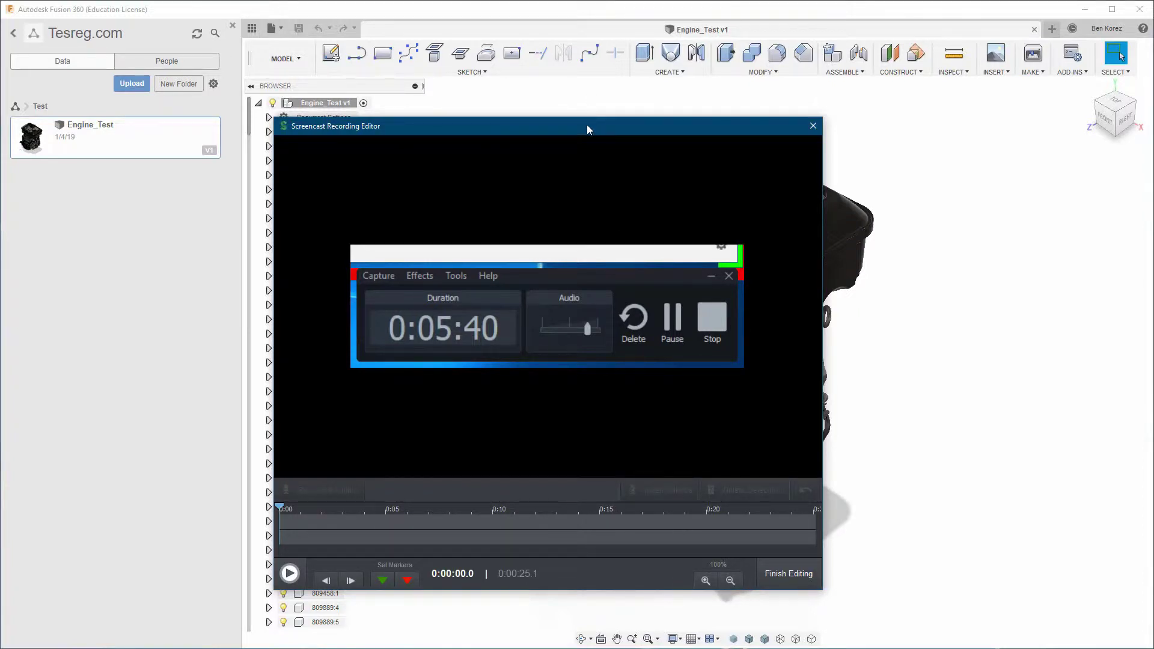
drag(588, 129, 641, 104)
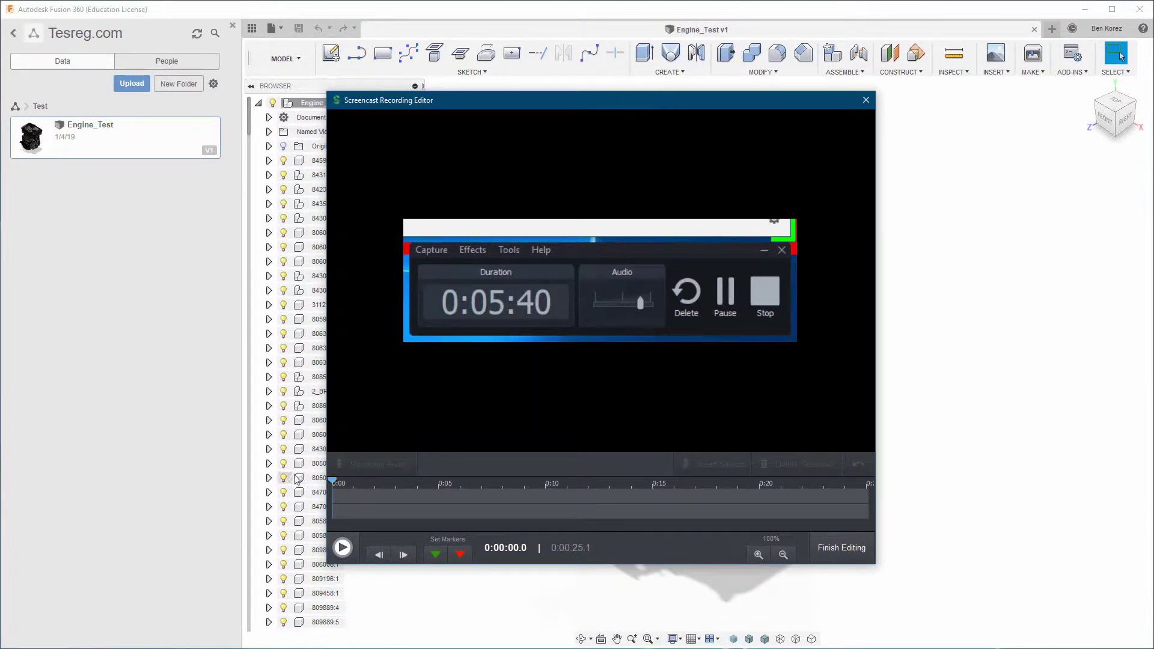
mouse_move(338, 482)
mouse_down()
mouse_move(361, 481)
mouse_move(328, 484)
mouse_up()
drag(330, 484, 420, 485)
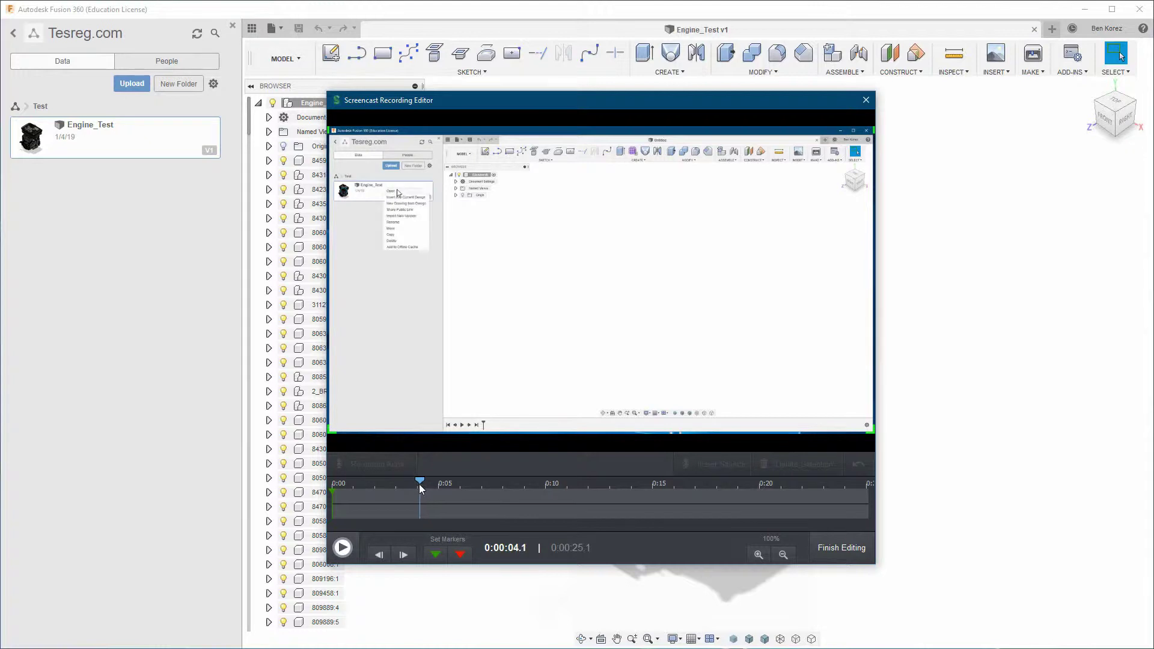
click(461, 555)
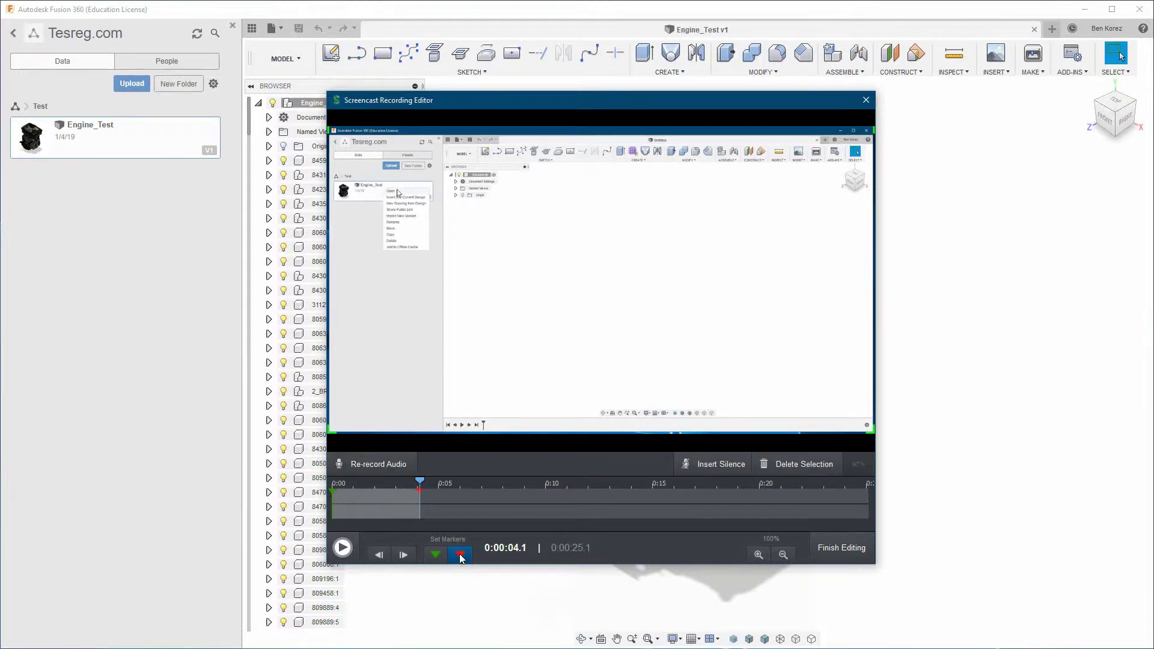
click(778, 465)
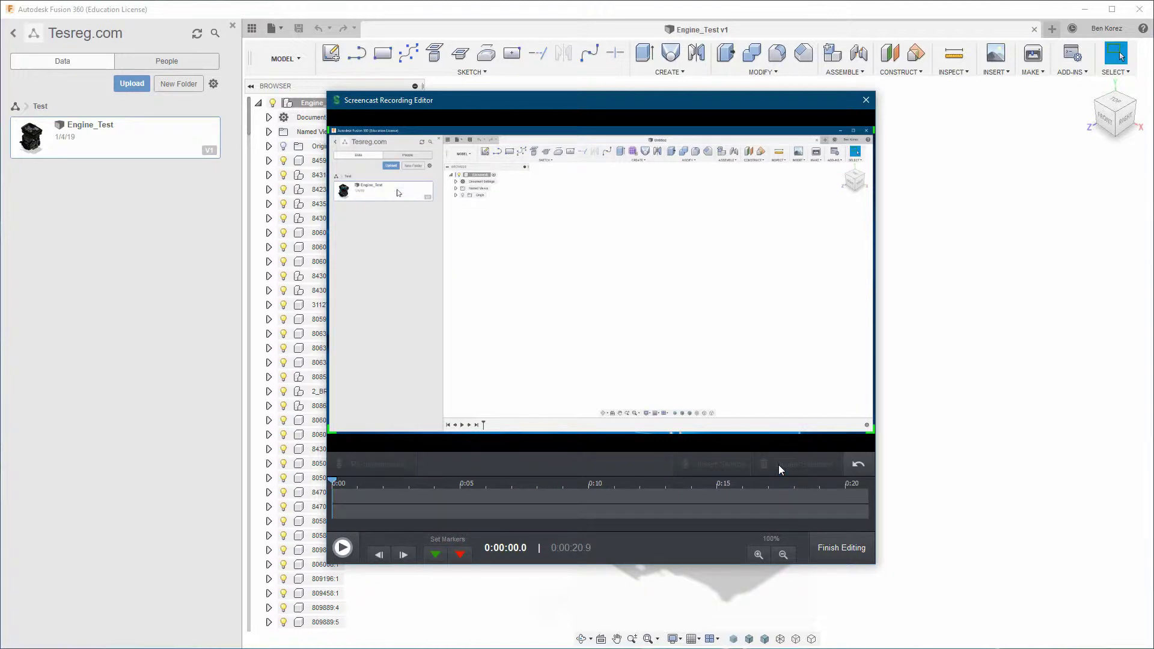
Trim everything after 0:13.4 off the end of the recording
drag(331, 480, 677, 506)
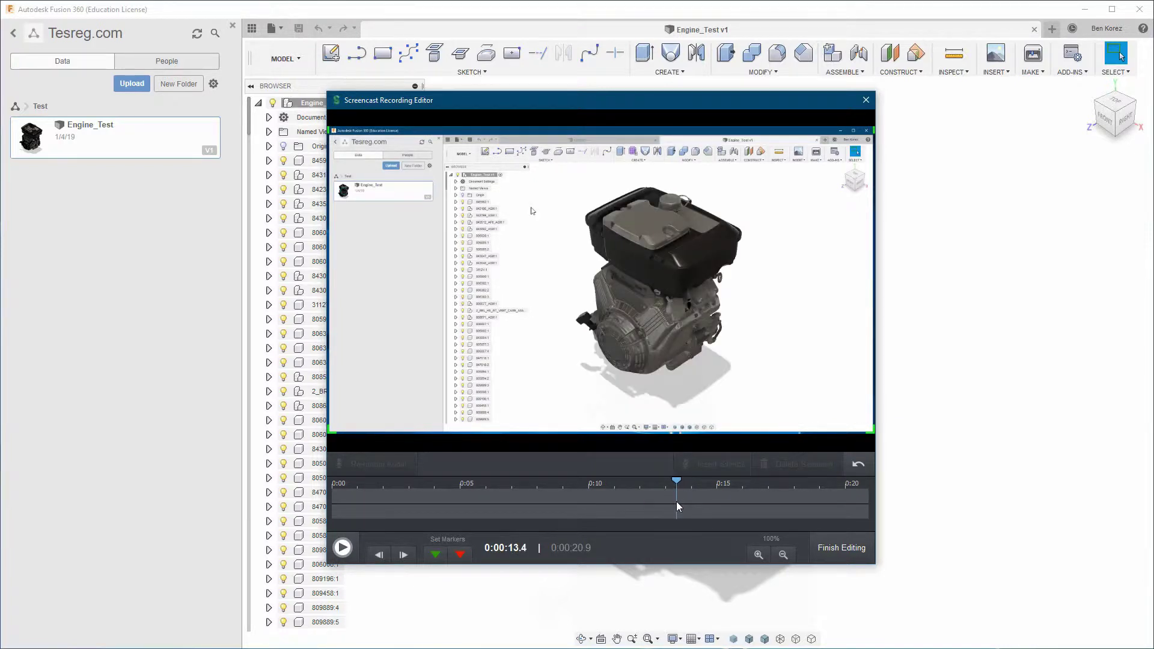
click(437, 555)
drag(678, 481, 878, 491)
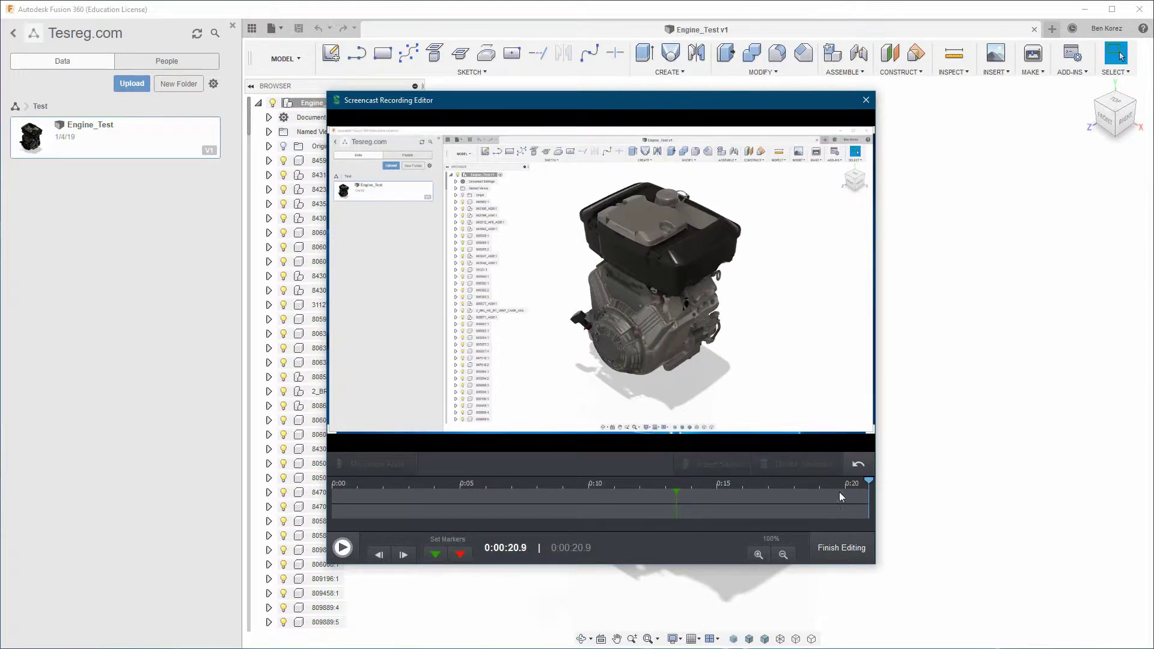
click(460, 554)
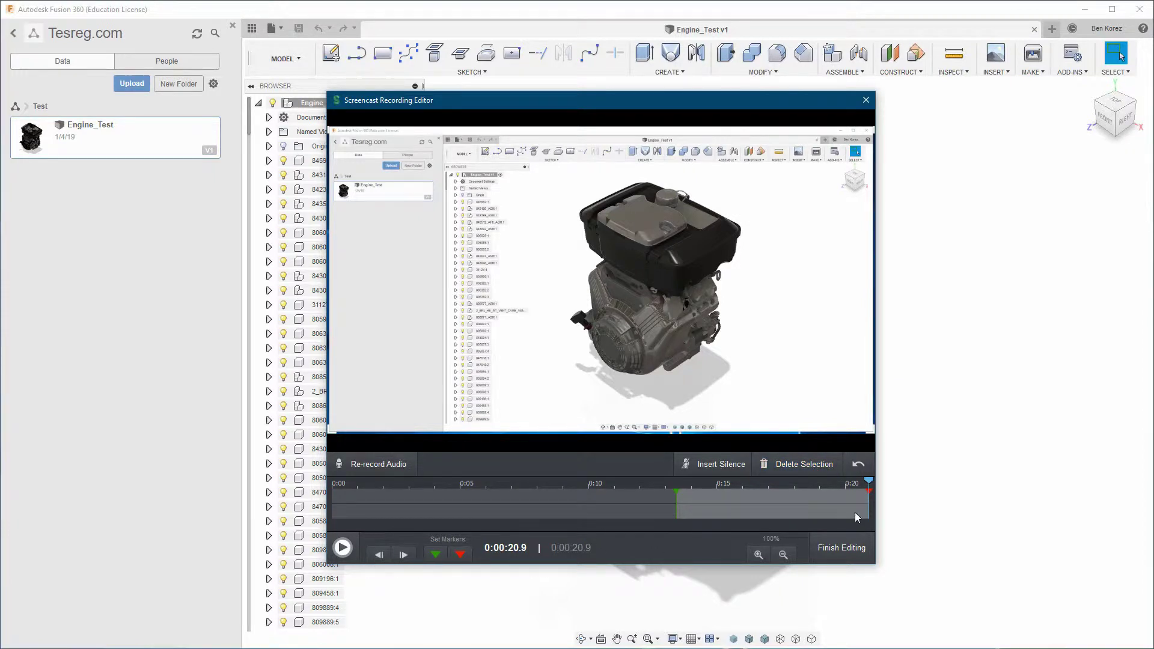
click(794, 467)
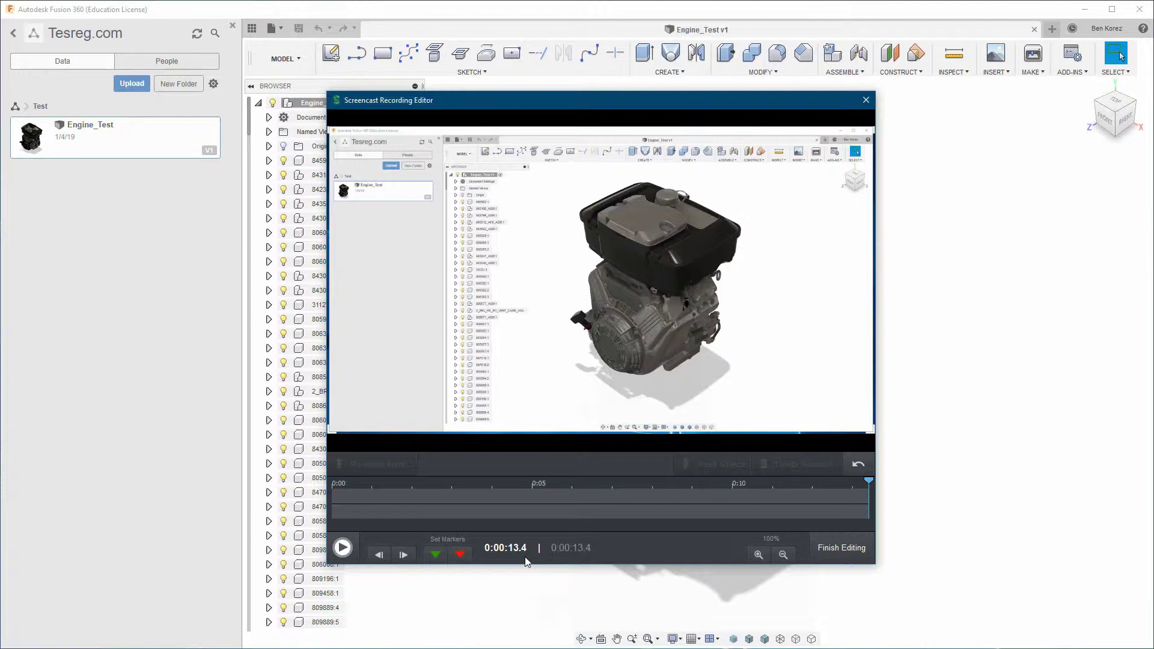
Close the editor, permanently delete the recording, and minimize Screencast and Fusion 360
click(867, 101)
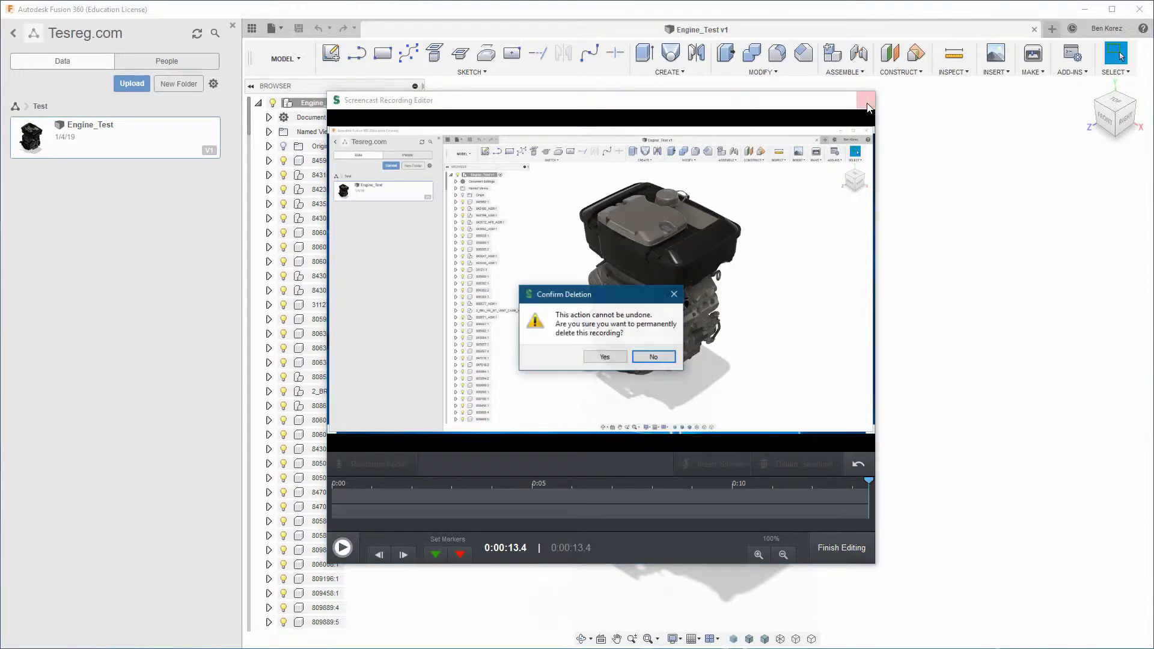
click(606, 357)
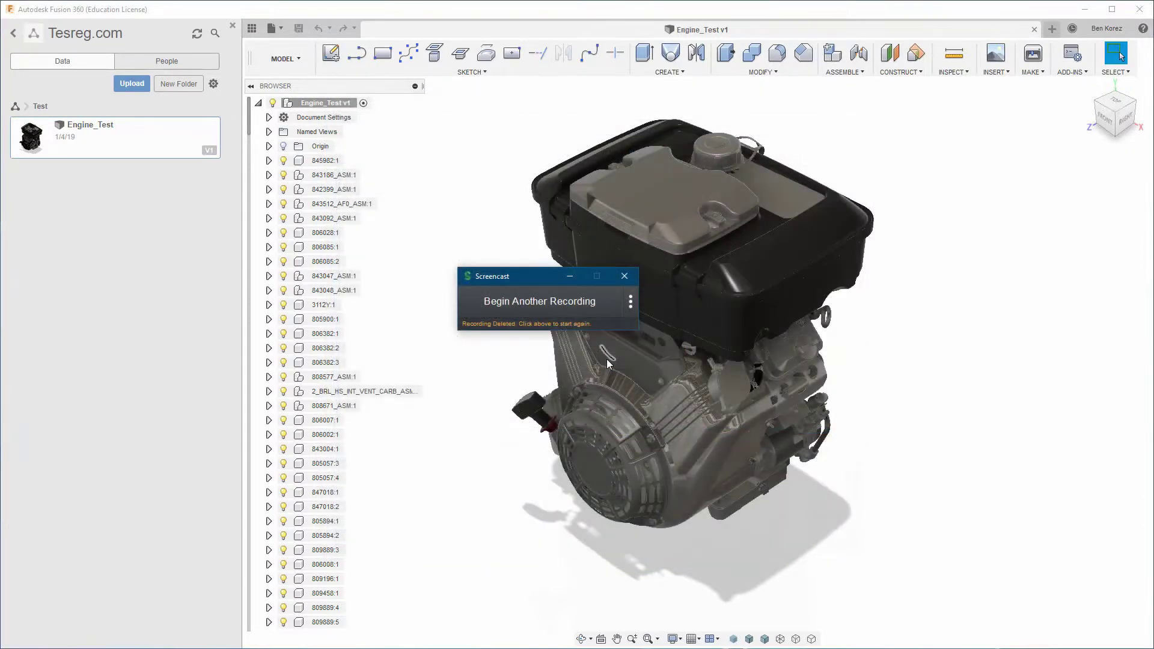
click(561, 281)
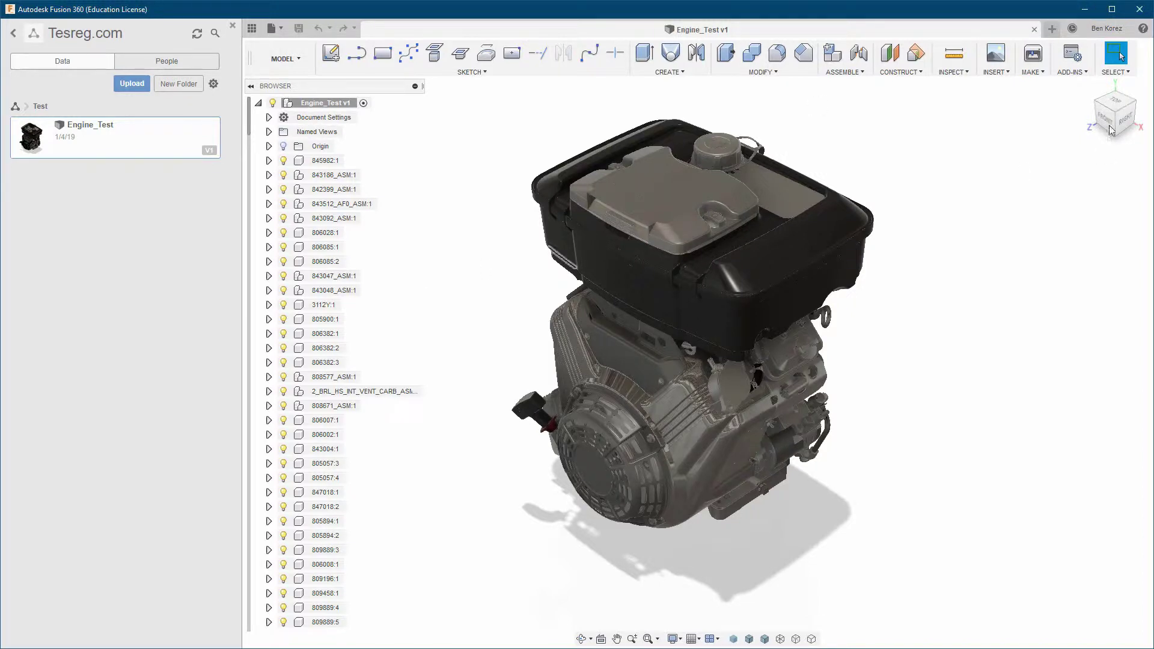
click(1080, 13)
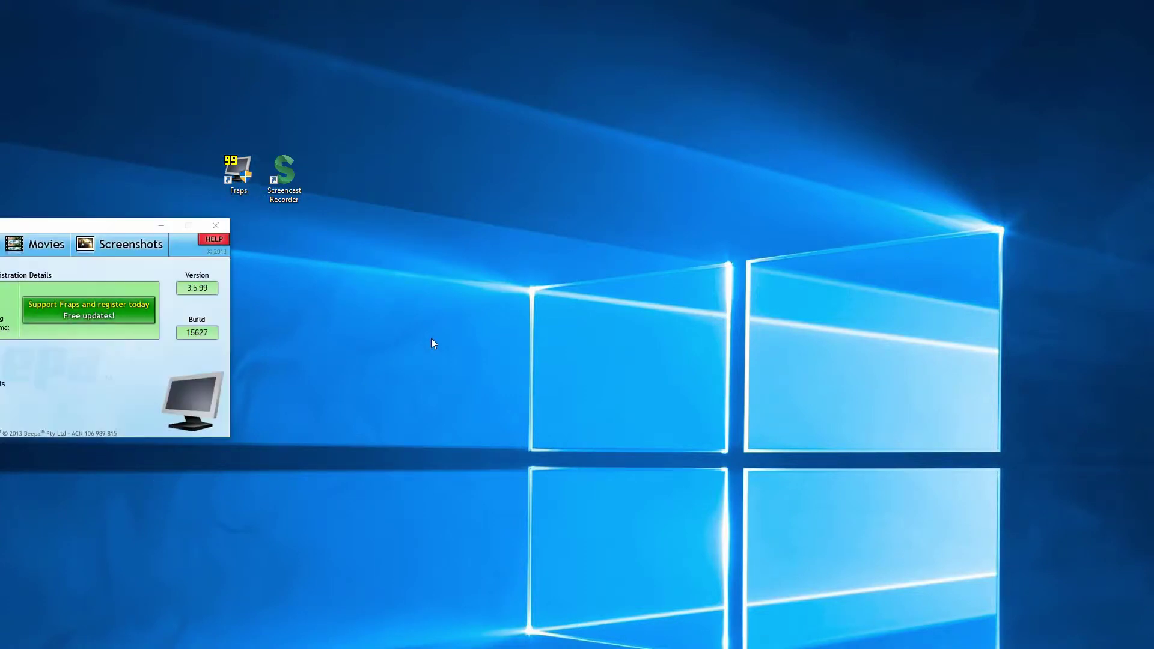
Center the Fraps window, review its FPS benchmark settings, and minimize Fraps
drag(112, 232, 699, 196)
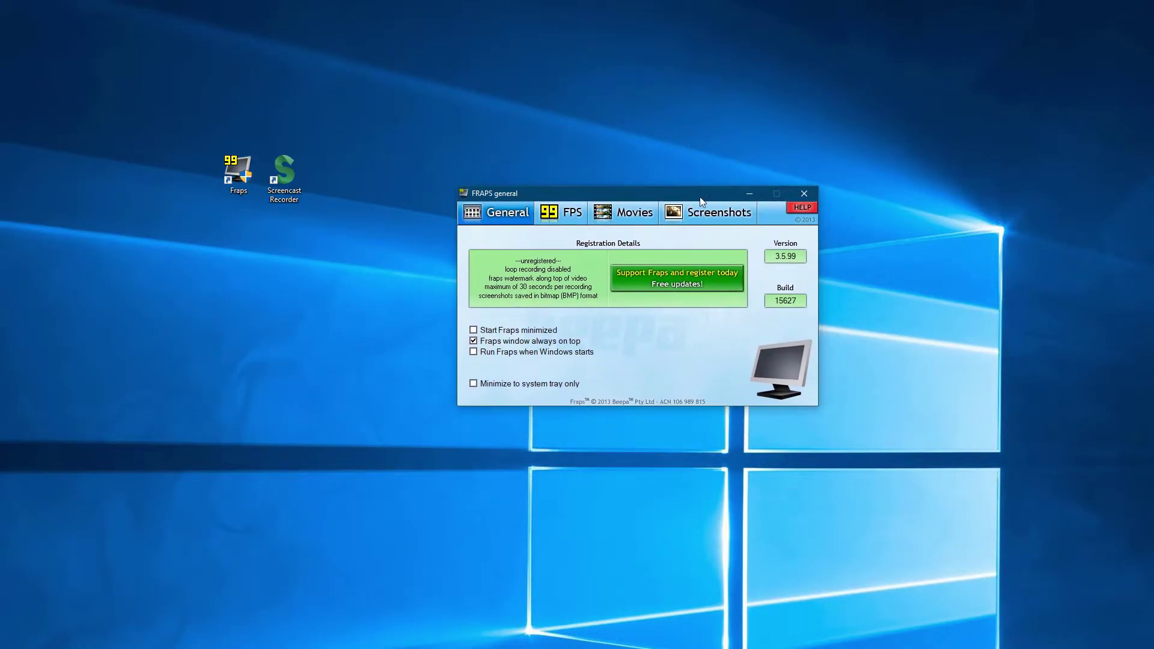
click(568, 214)
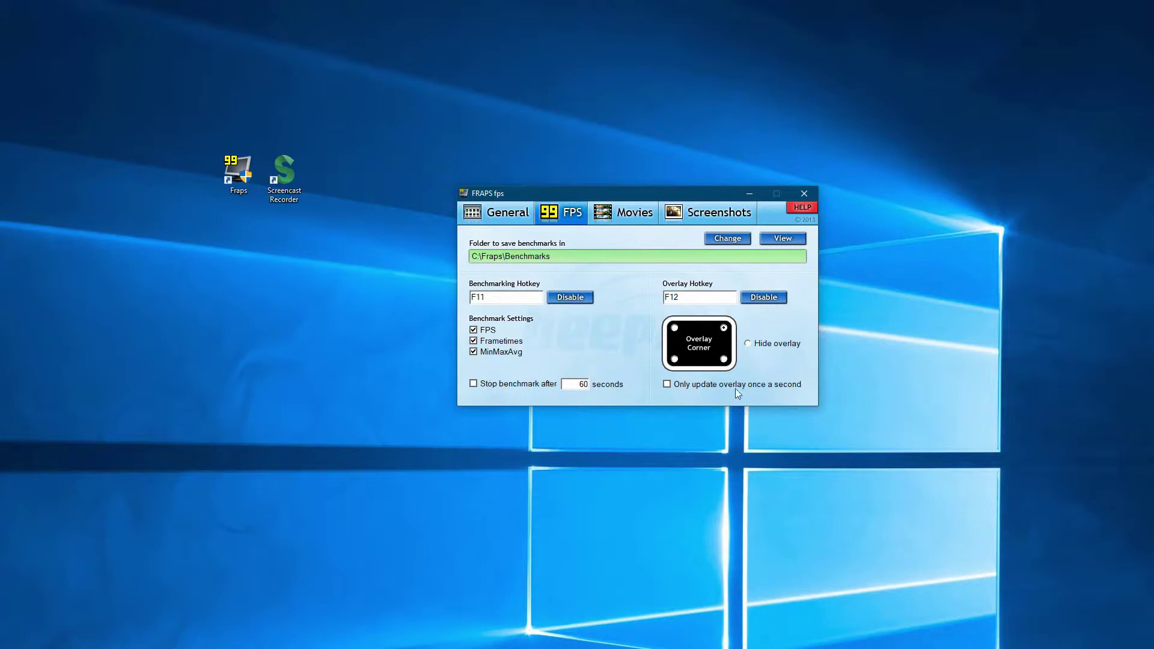
click(755, 192)
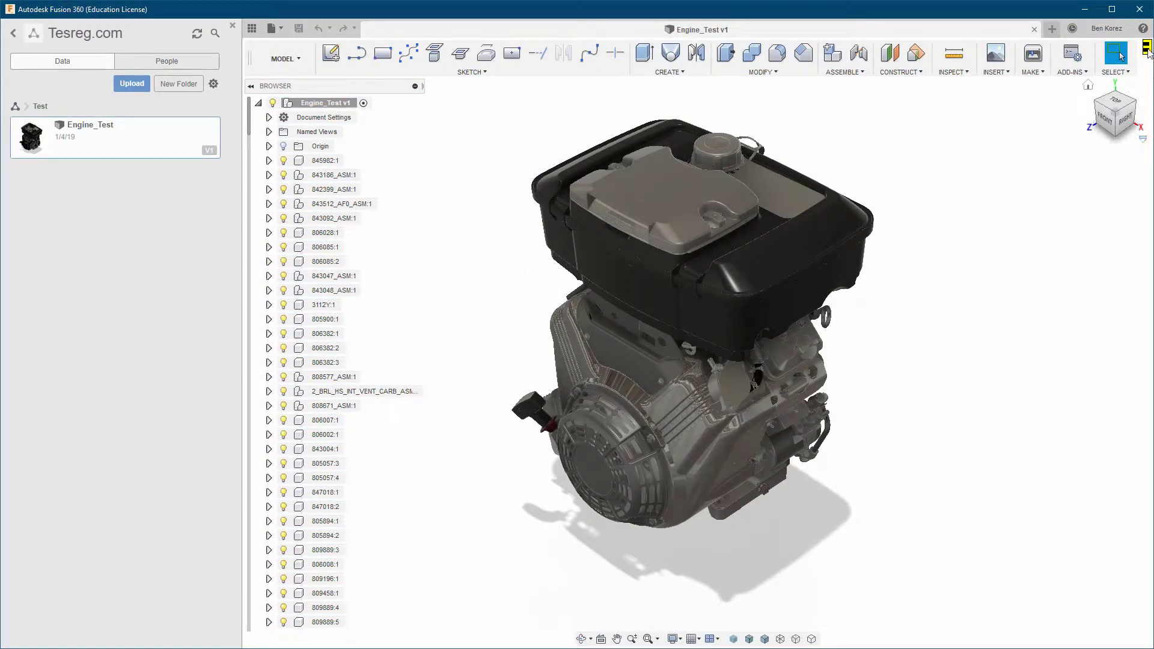
Hide the Data Panel and orbit the engine to view it from below and behind
click(252, 29)
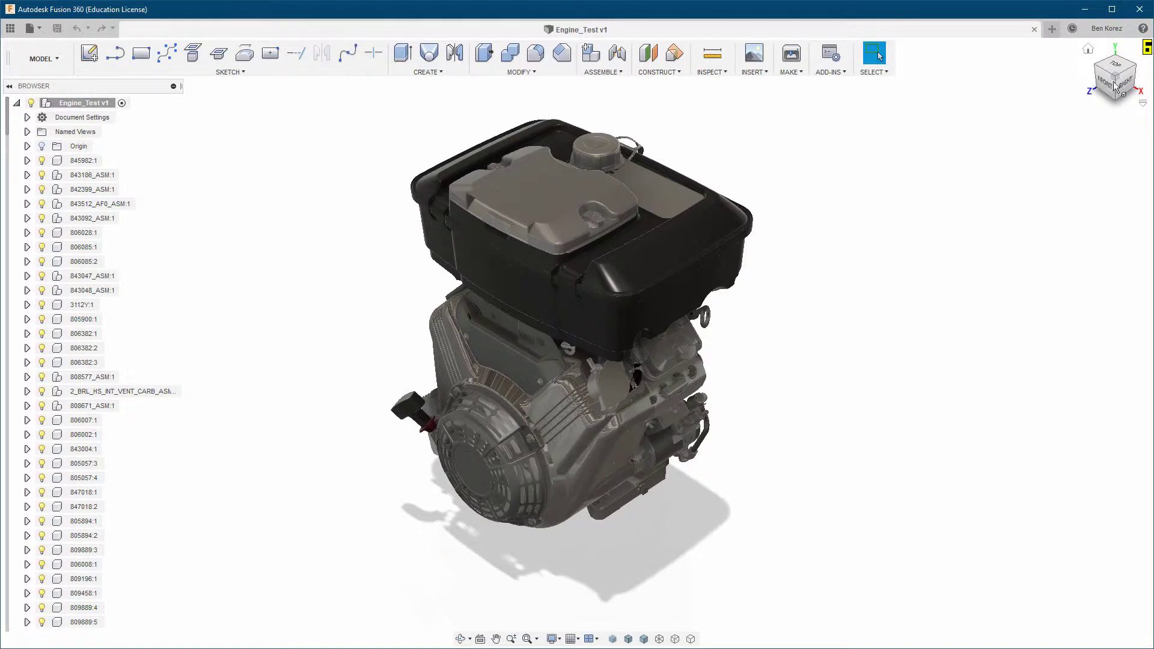
click(460, 640)
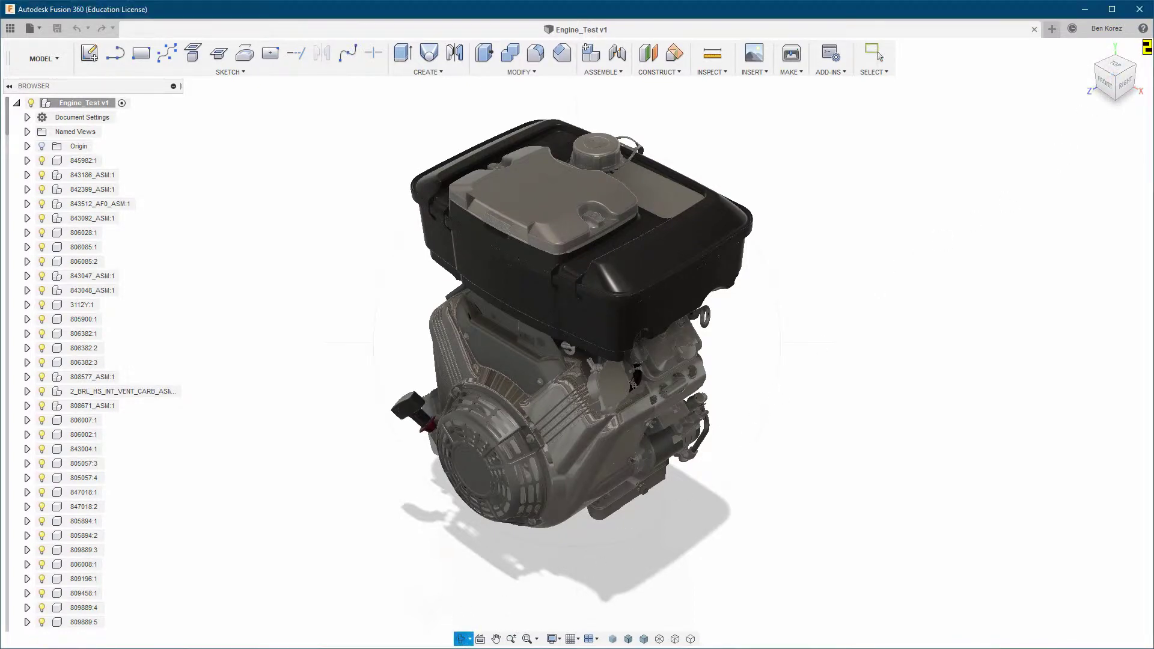
drag(601, 450, 602, 210)
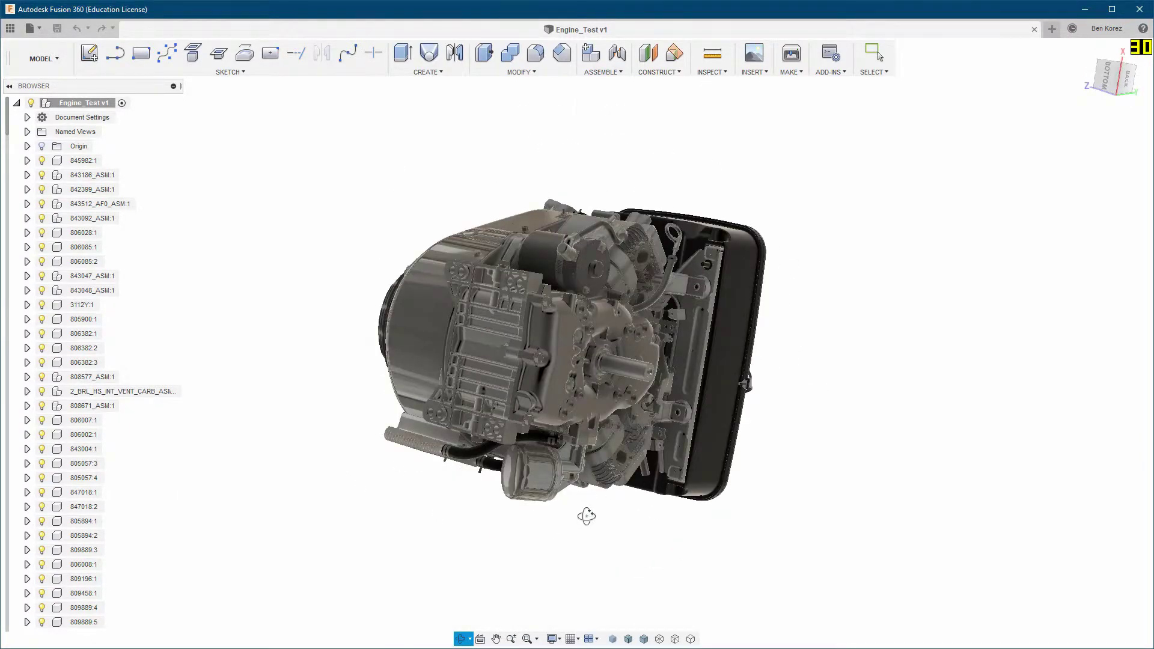
Shorten the Fusion 360 window to 816 pixels tall, exposing part of the desktop
click(561, 640)
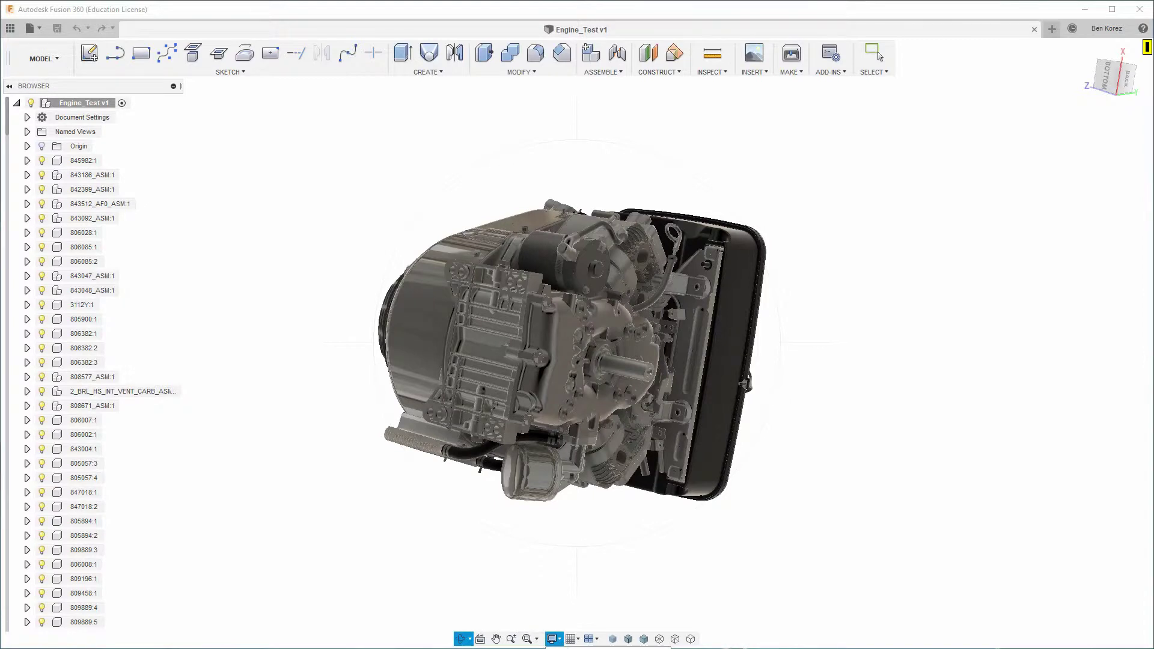
click(723, 12)
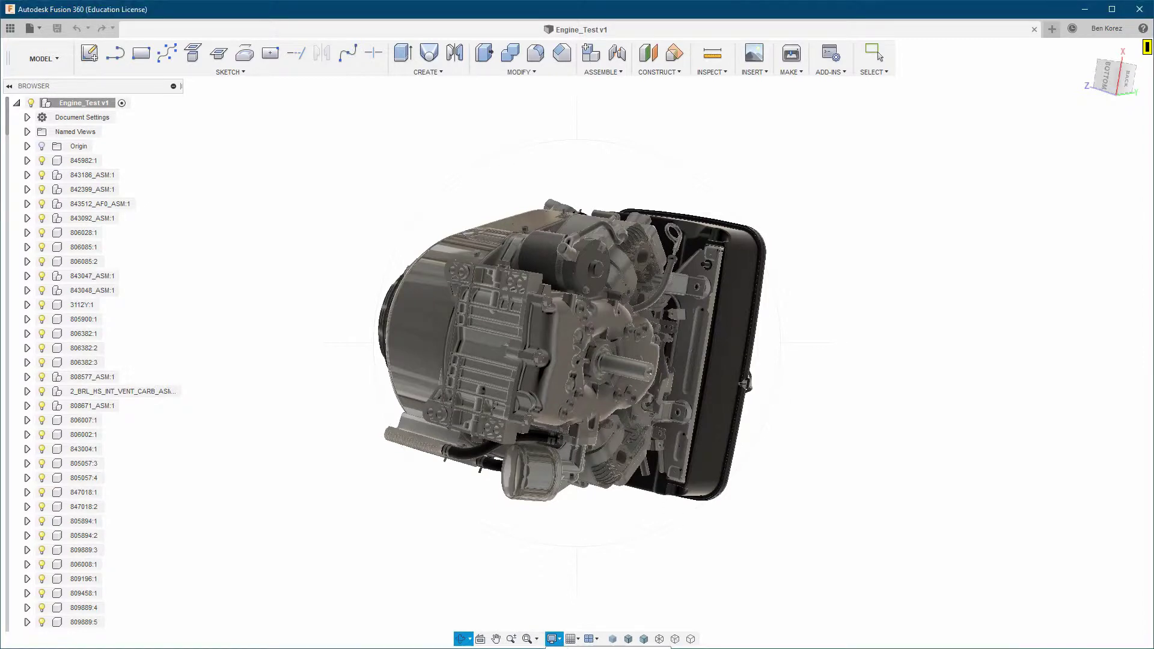
click(709, 5)
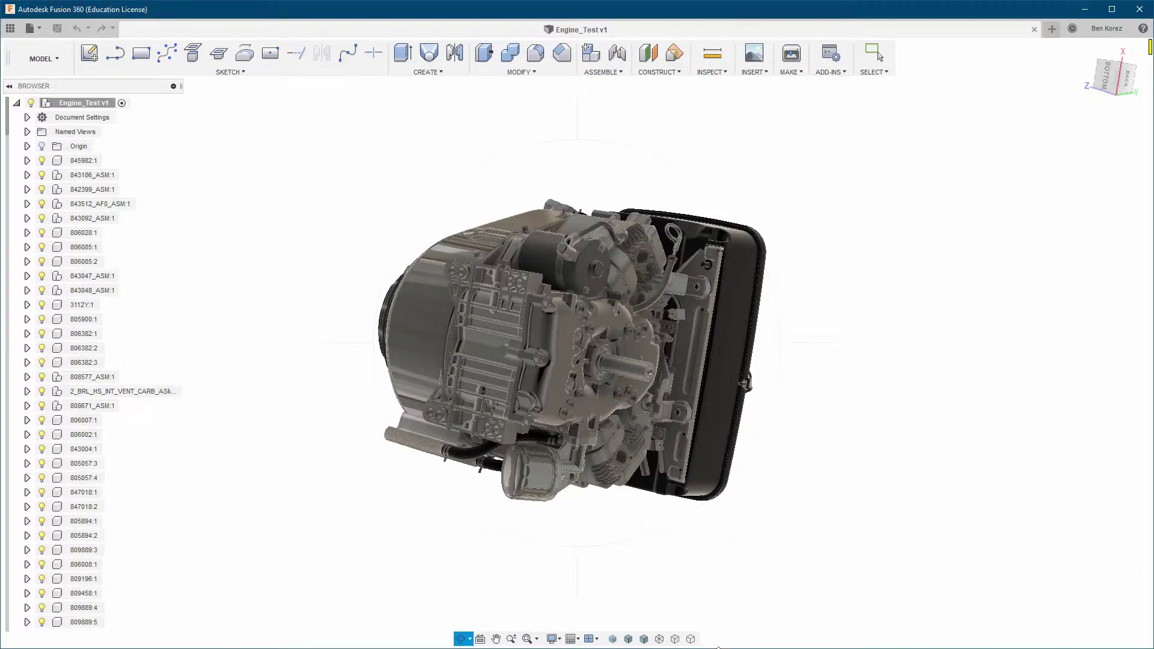
drag(718, 647, 668, 455)
Check the display effects, restore Fusion 360 to full height, and tumble the engine toward a front-top view
click(552, 442)
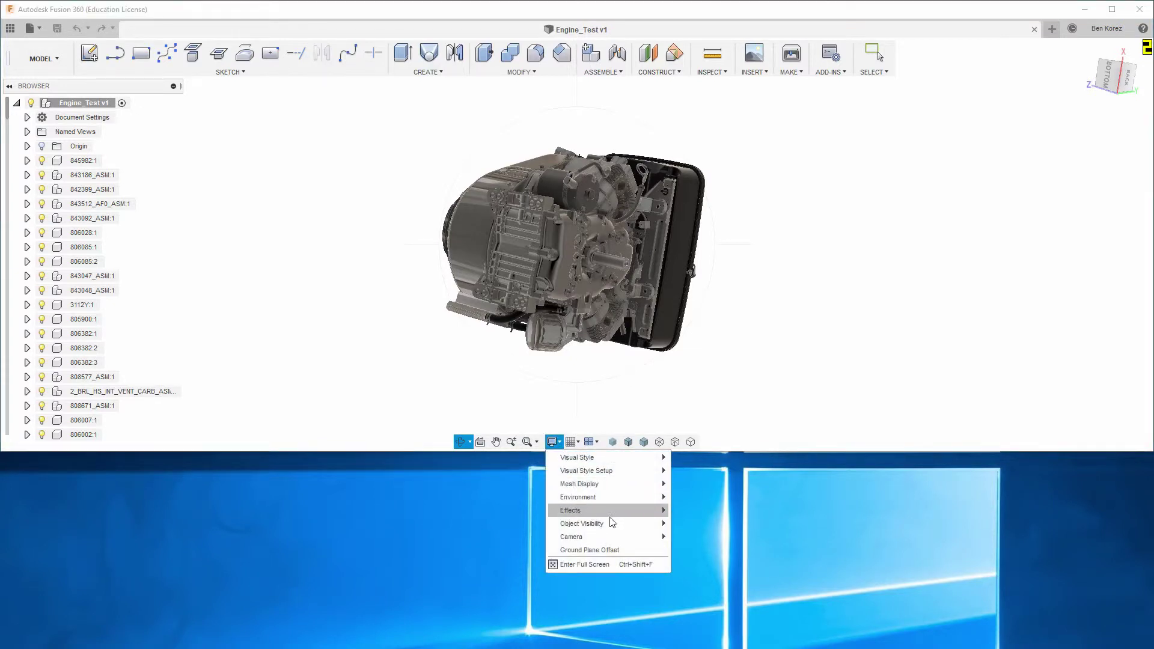
mouse_move(642, 520)
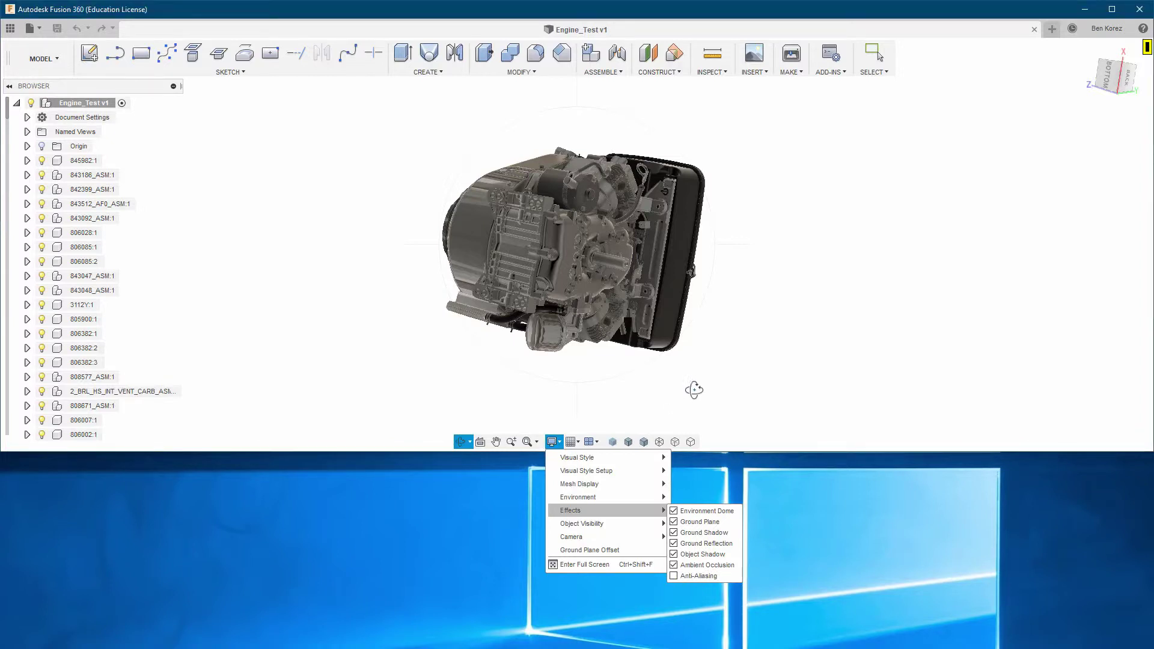
drag(706, 454, 689, 648)
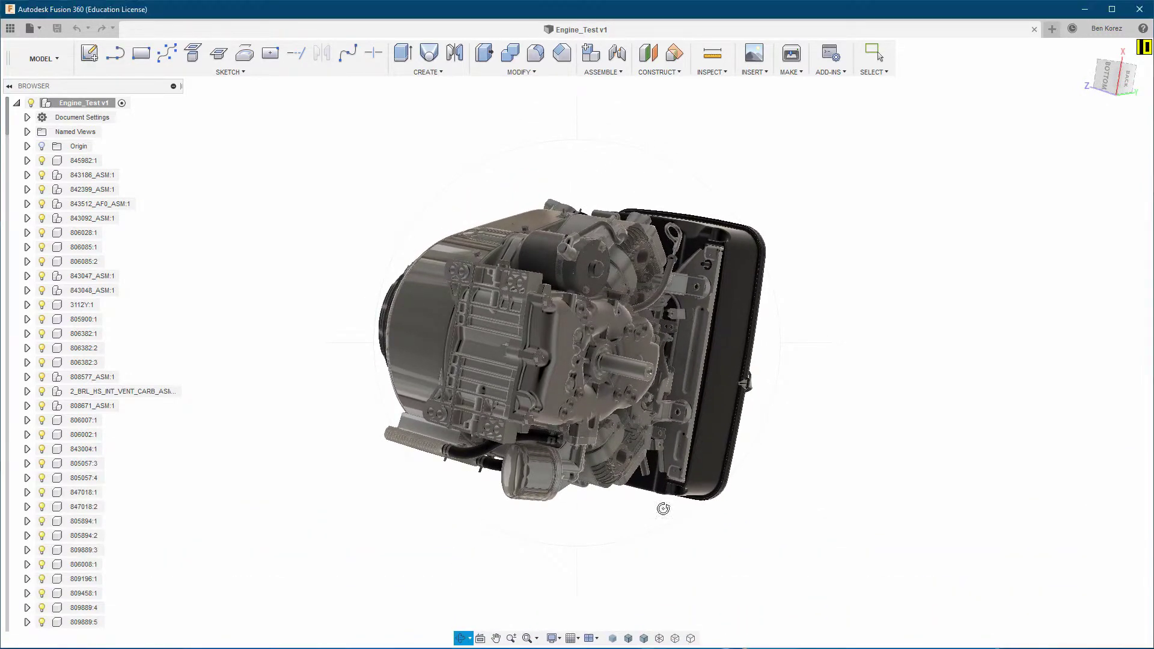
shift+middle_drag(337, 336, 252, 374)
shift+middle_drag(409, 475, 418, 331)
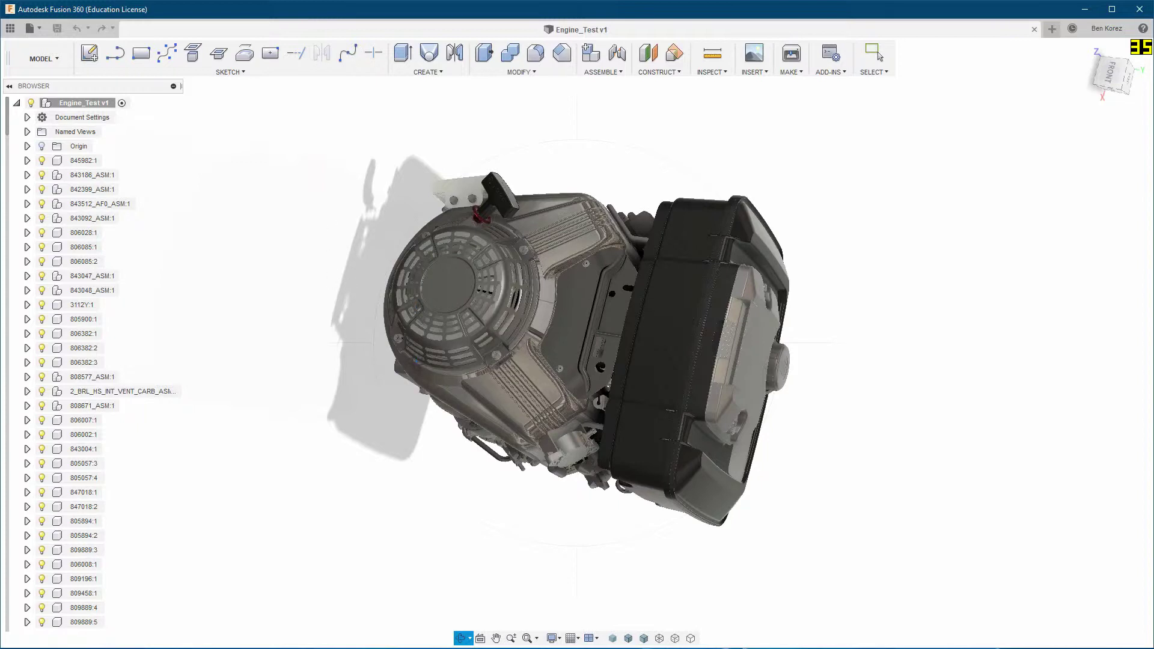
Switch to the Render workspace and apply the saved Render named view to the engine
key(Escape)
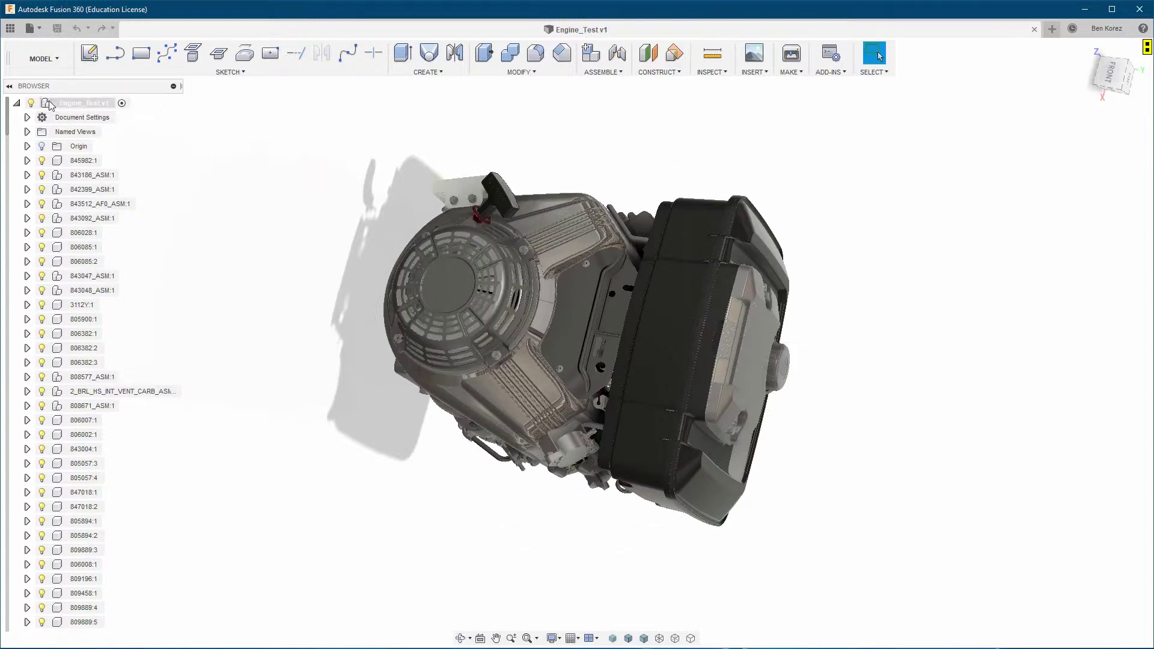
click(59, 67)
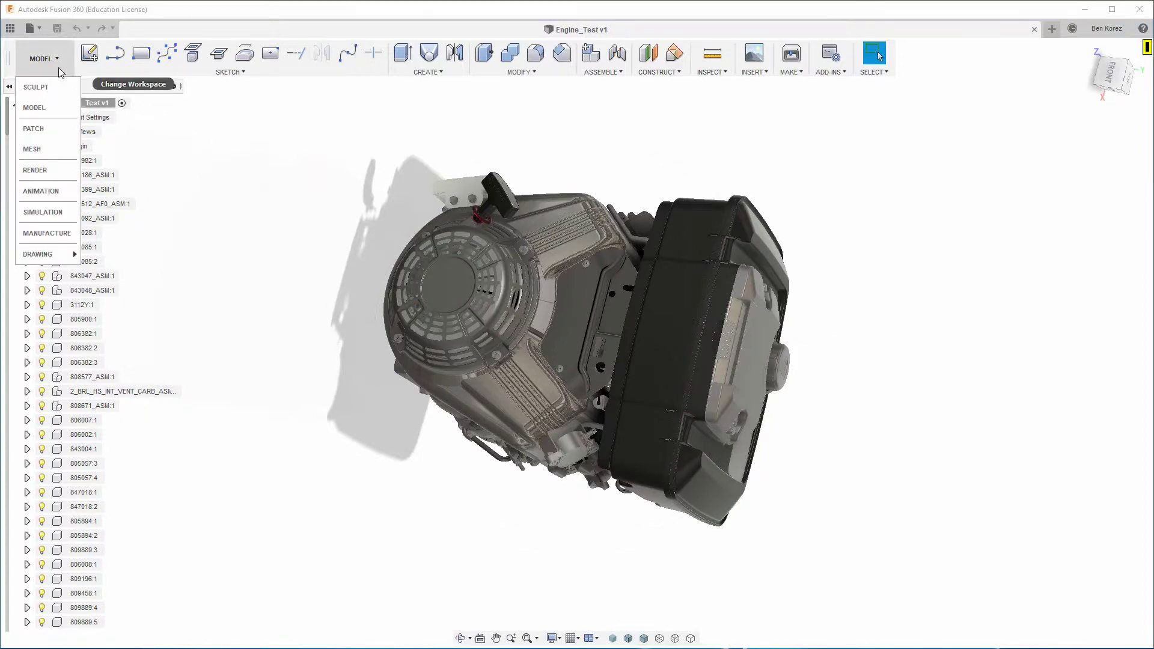
click(37, 170)
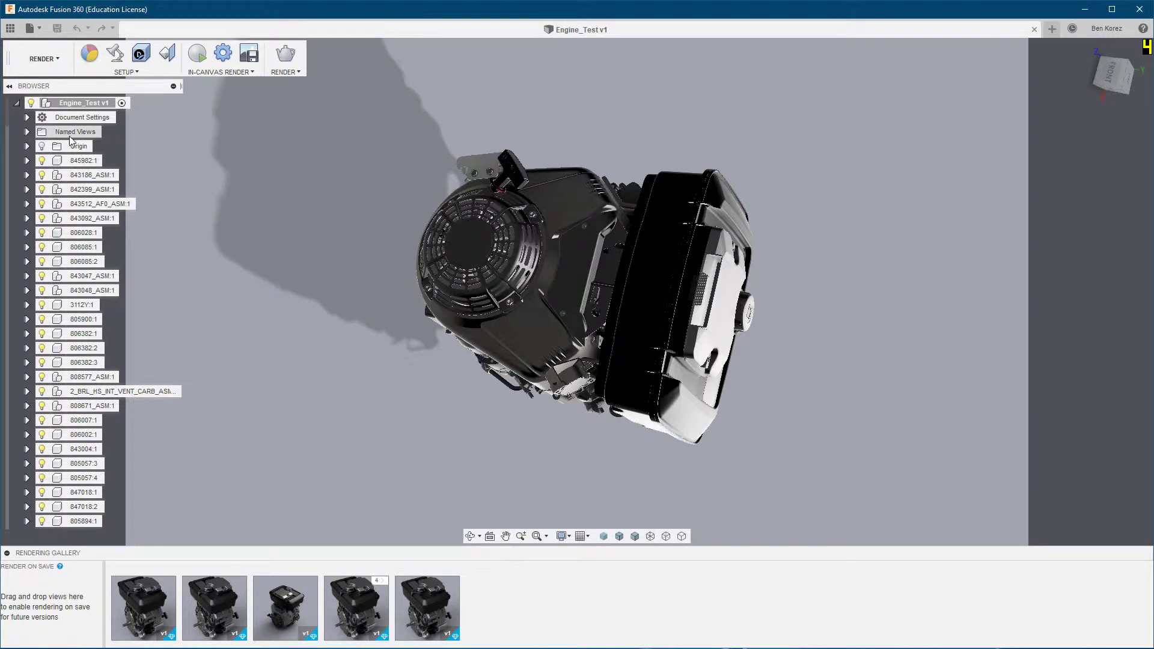
click(27, 132)
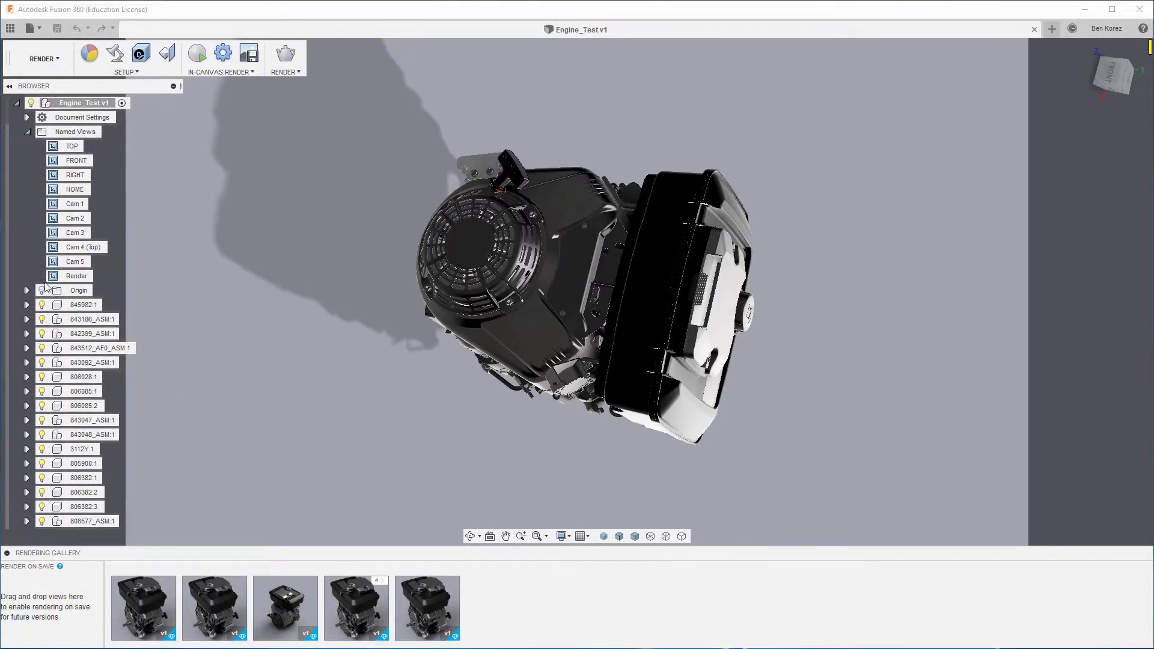
double_click(73, 280)
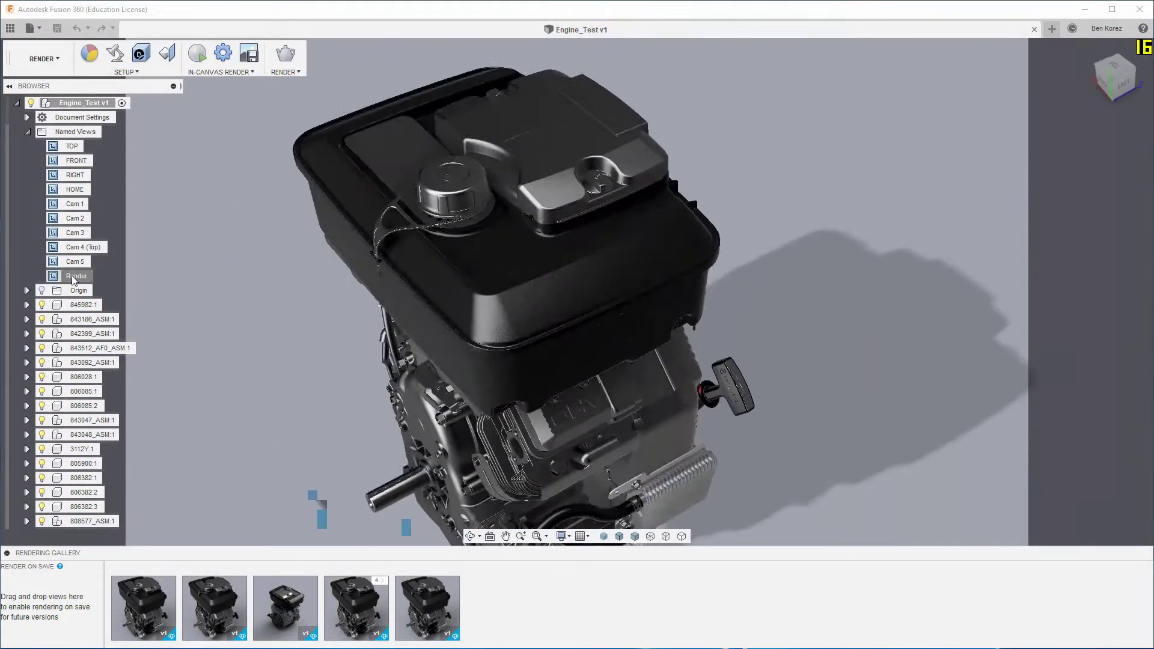
click(27, 131)
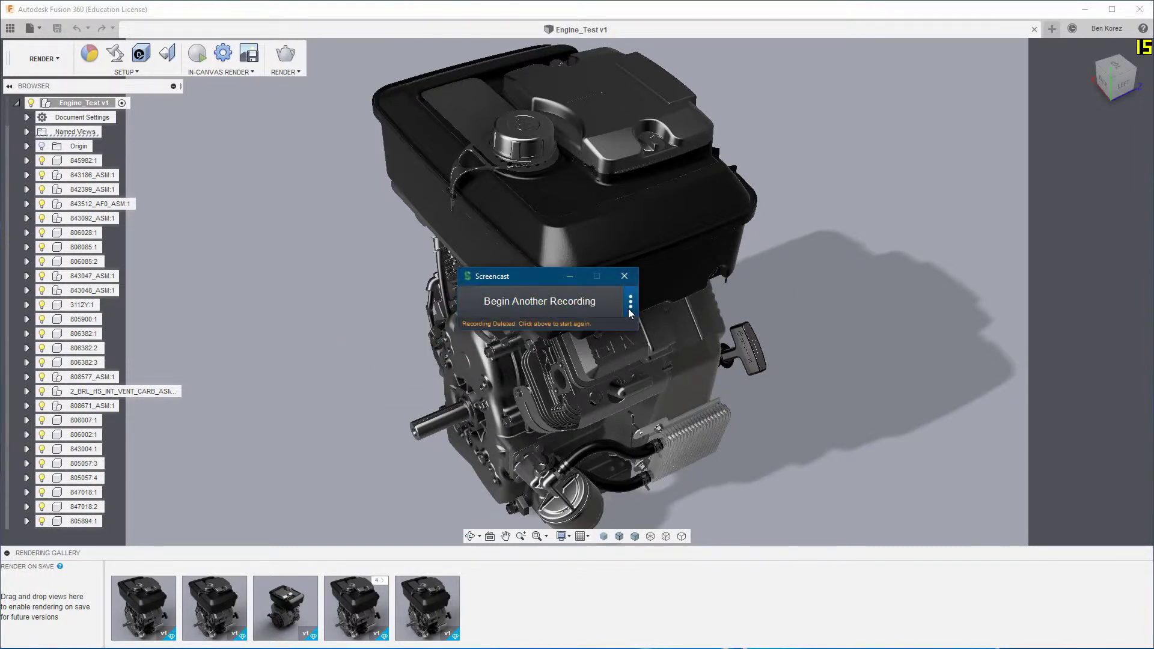
Begin another Screencast recording and lock its source to the Fusion 360 window
click(563, 309)
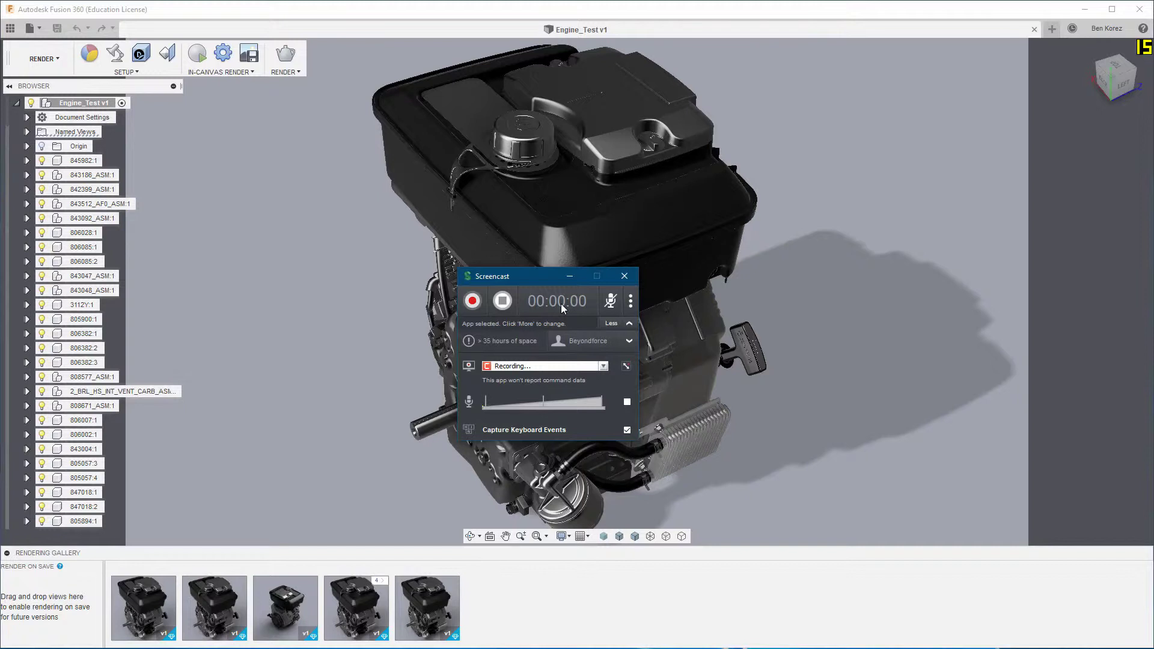
click(604, 366)
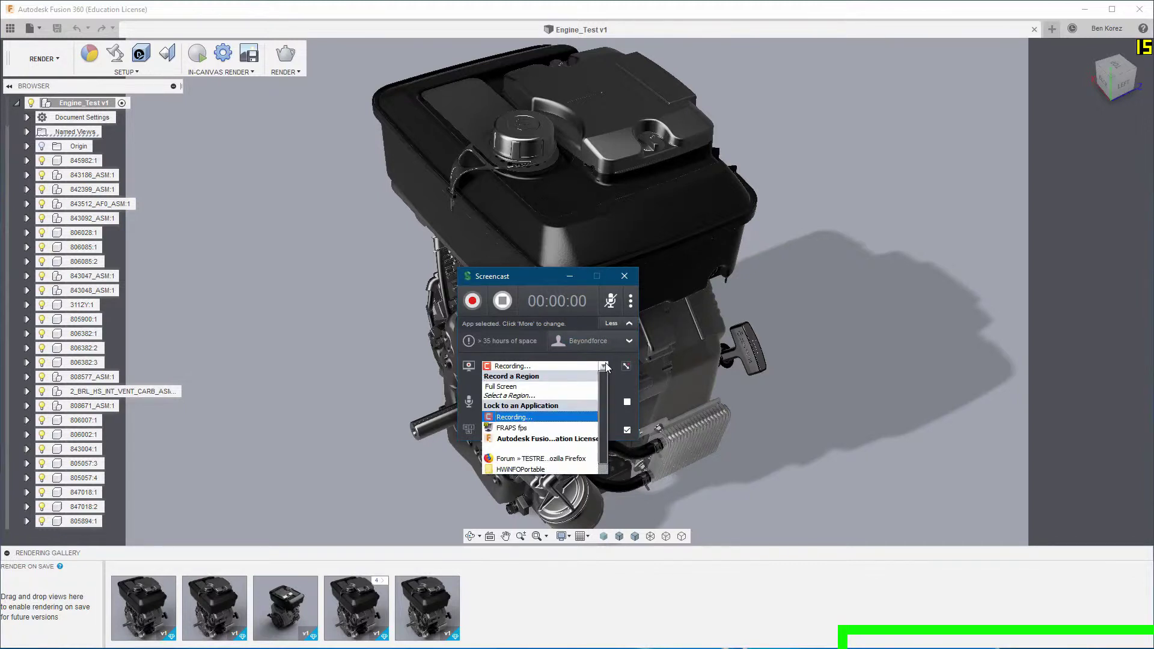
click(541, 458)
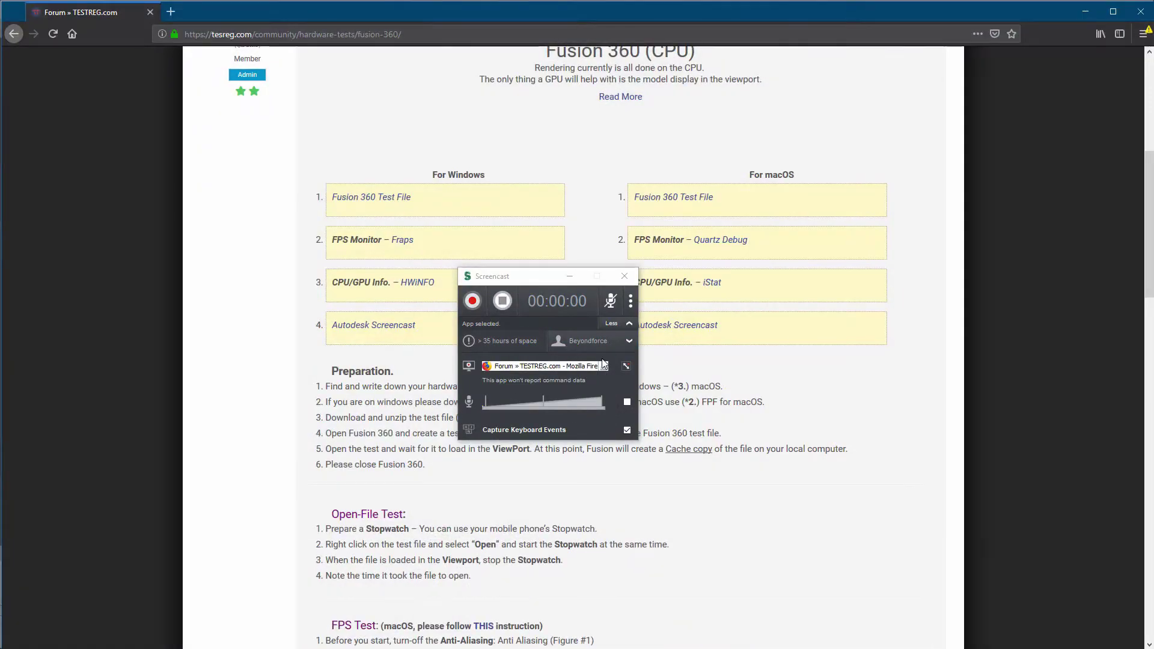
click(603, 366)
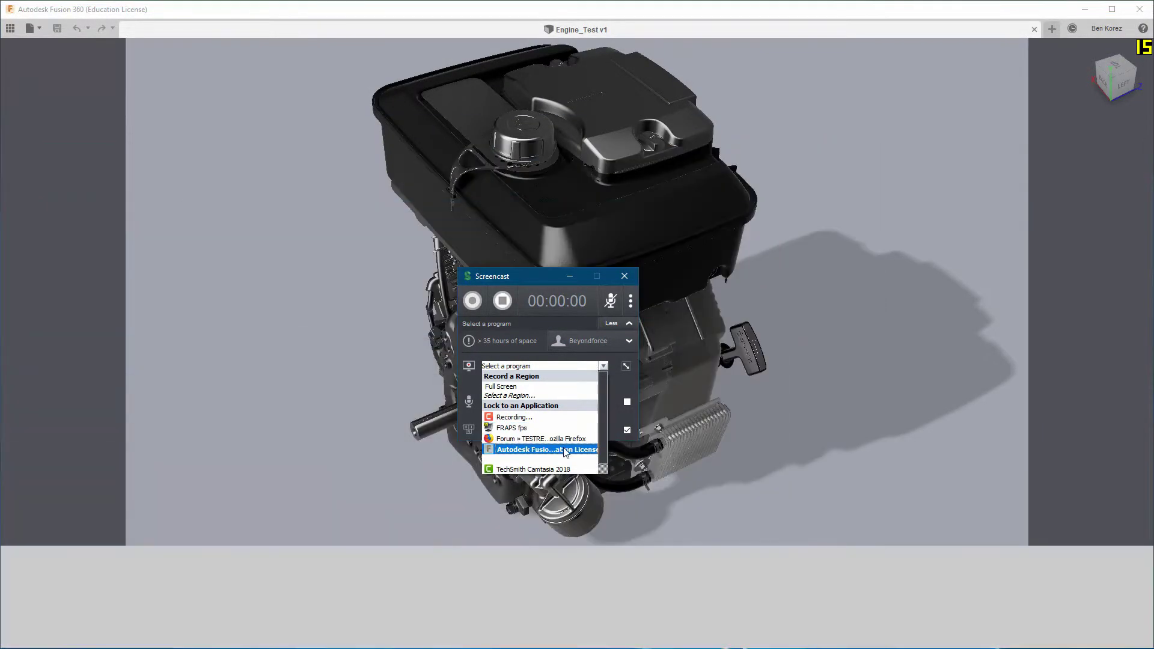
click(563, 449)
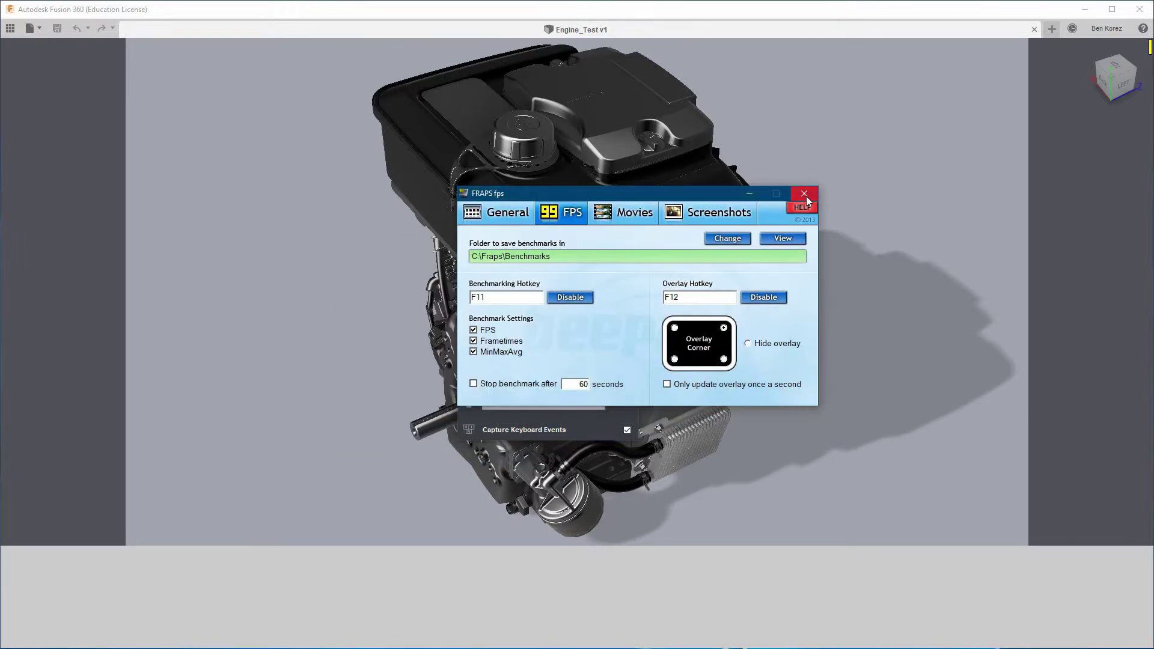
Exit Fraps, reselect Fusion 360 as the recorded program, and start recording despite the aspect-ratio warning
click(804, 194)
click(231, 438)
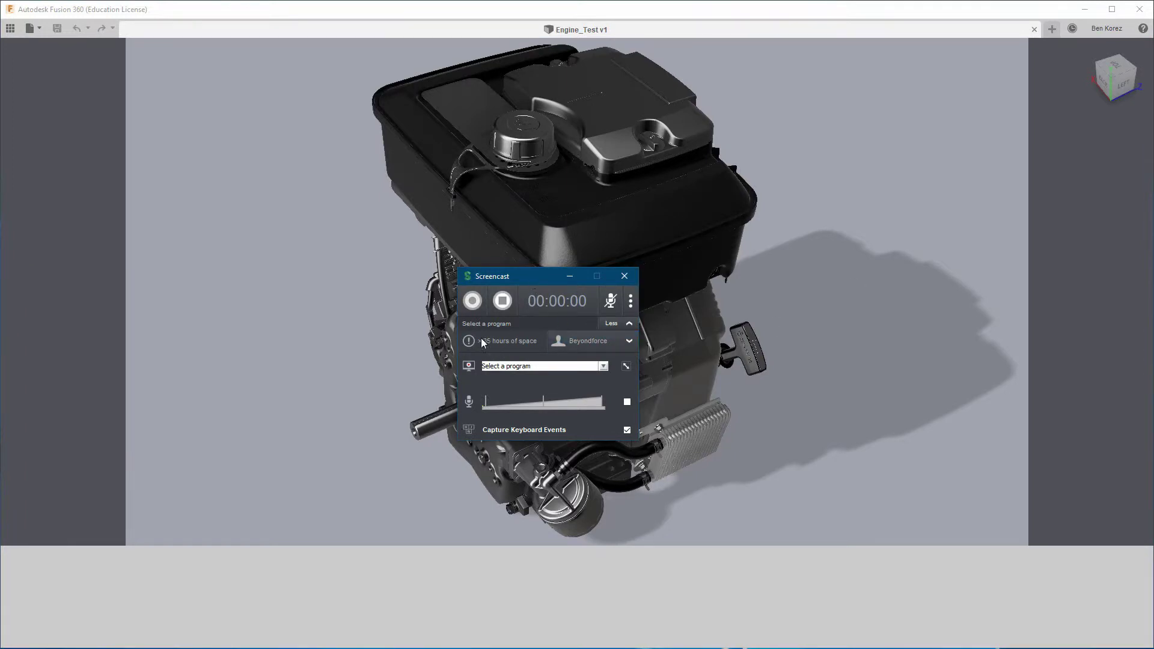
click(607, 366)
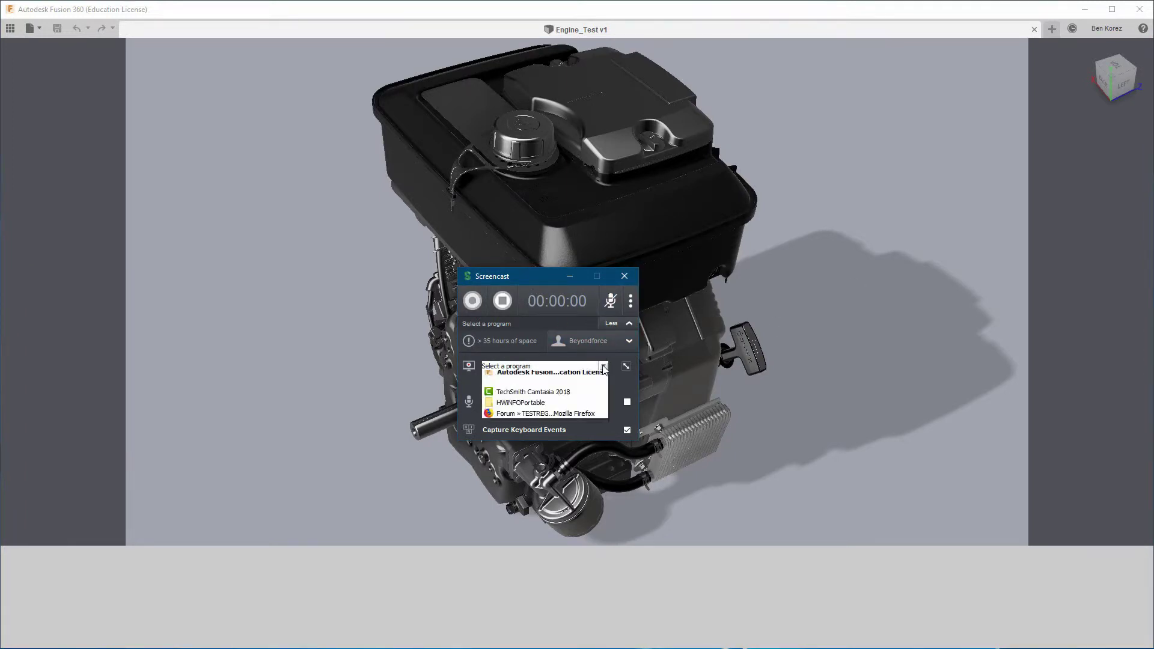
click(570, 428)
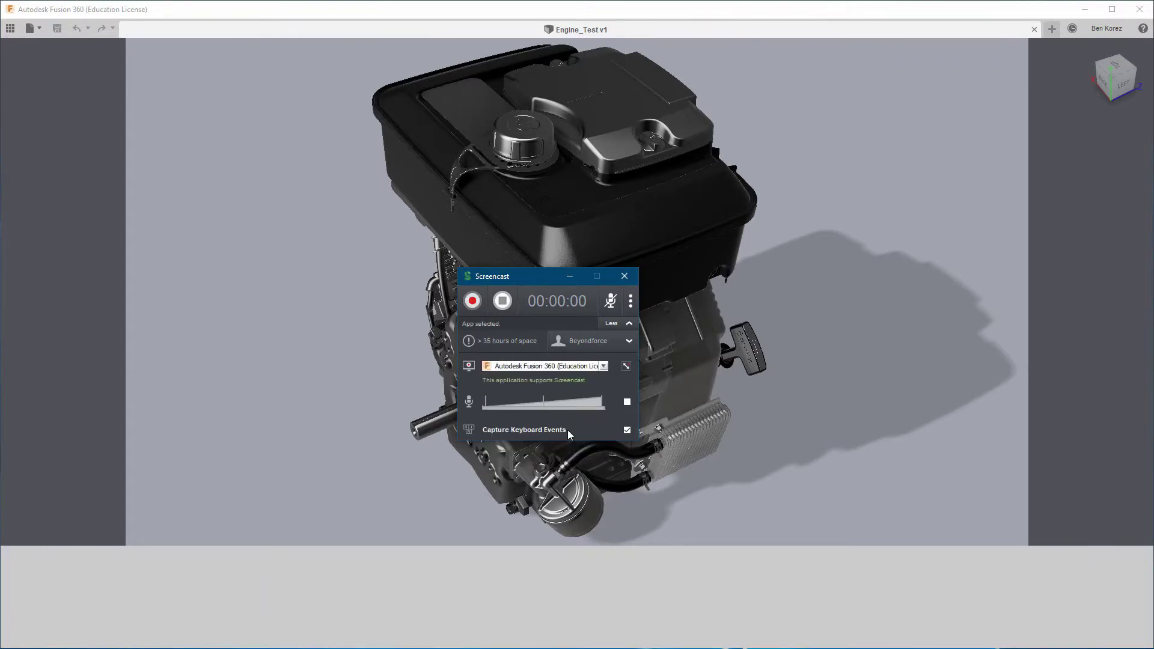
click(474, 302)
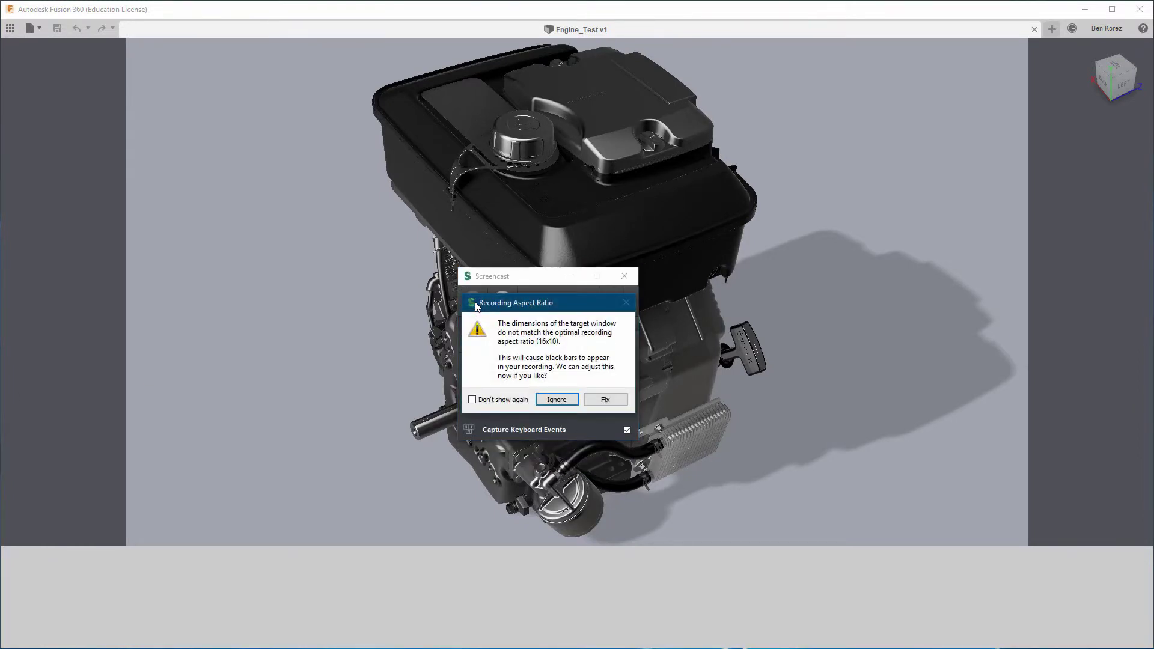
click(557, 400)
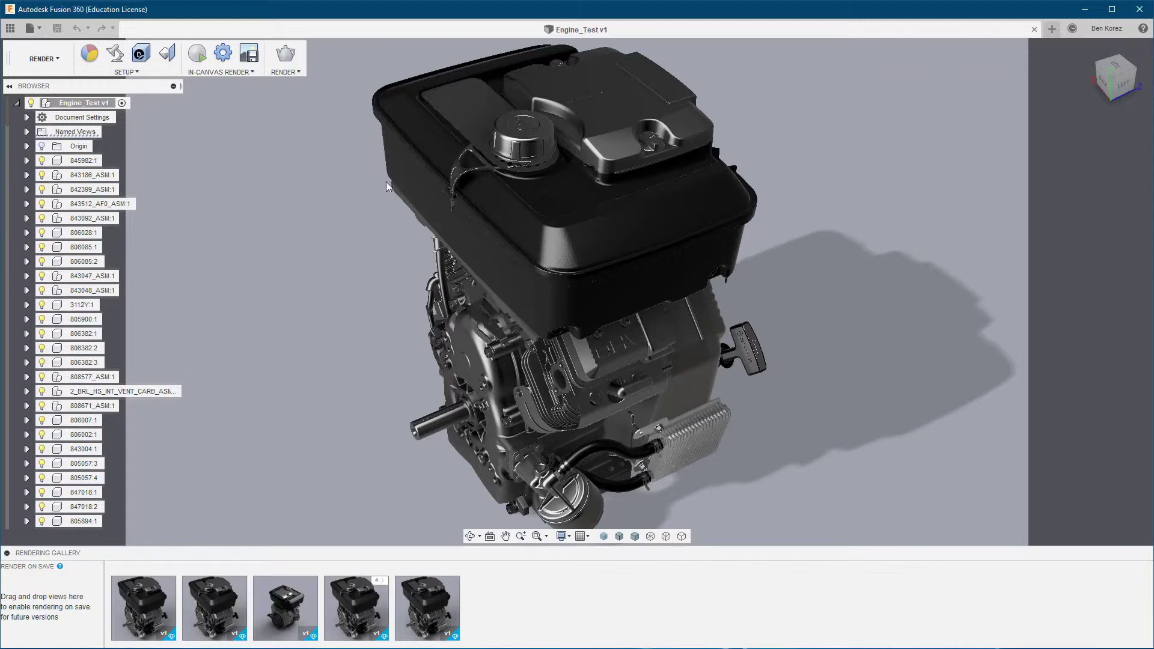
Render the engine locally at 1920x1080 with advanced settings and quality 100 (Excellent)
click(288, 56)
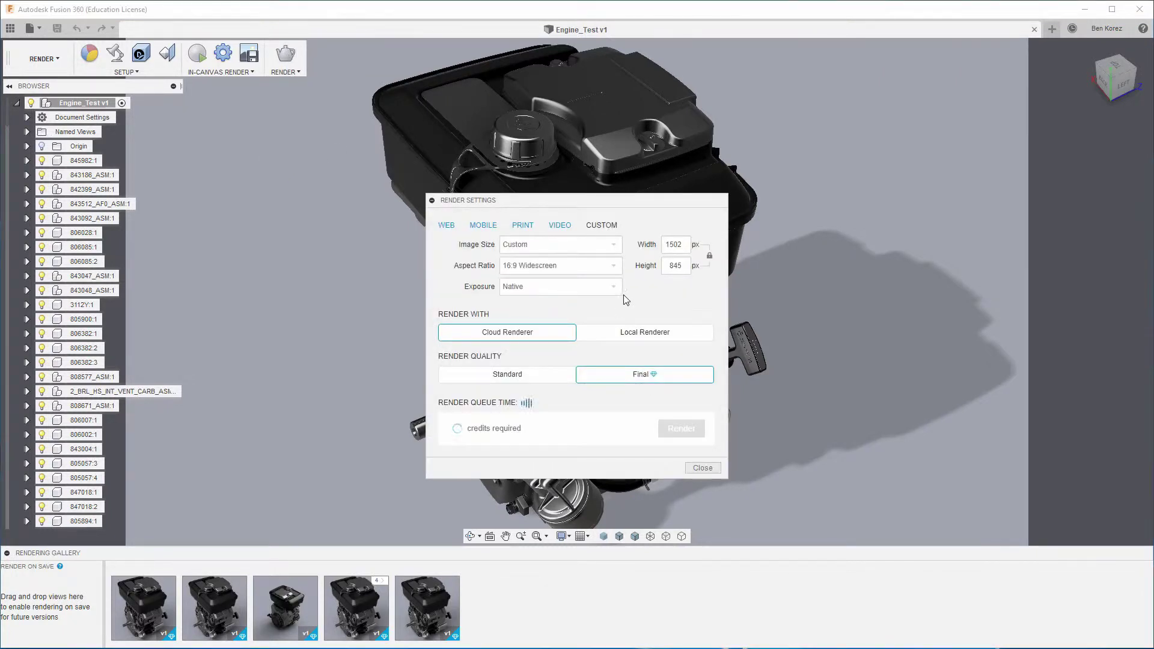
double_click(669, 245)
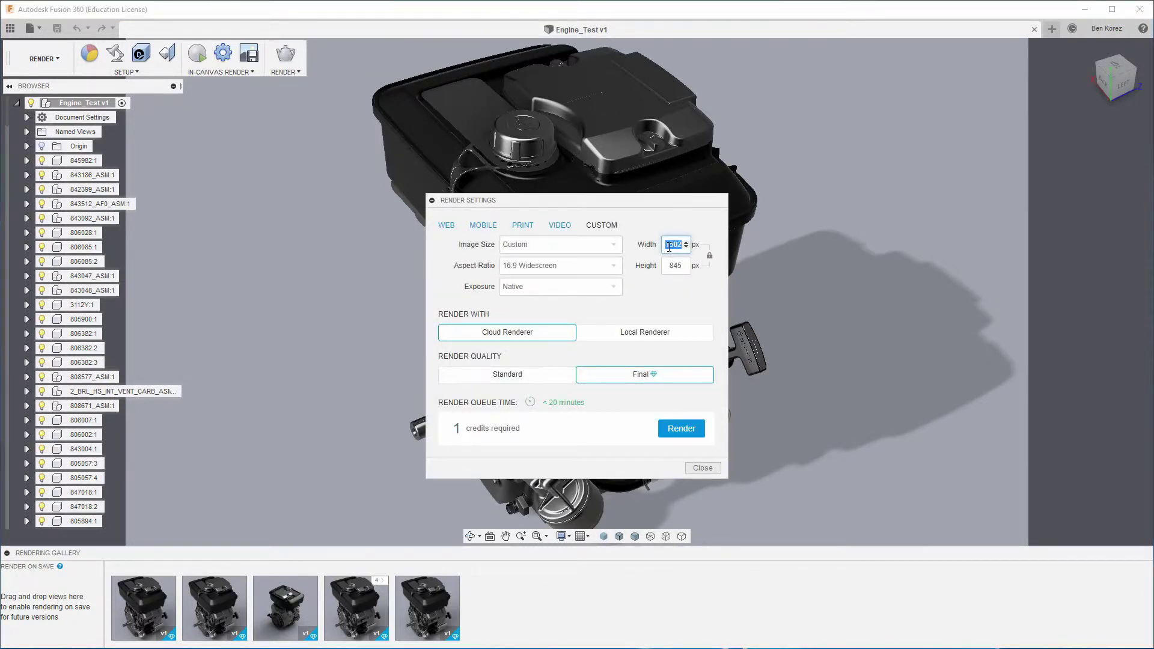
text(1920)
click(655, 334)
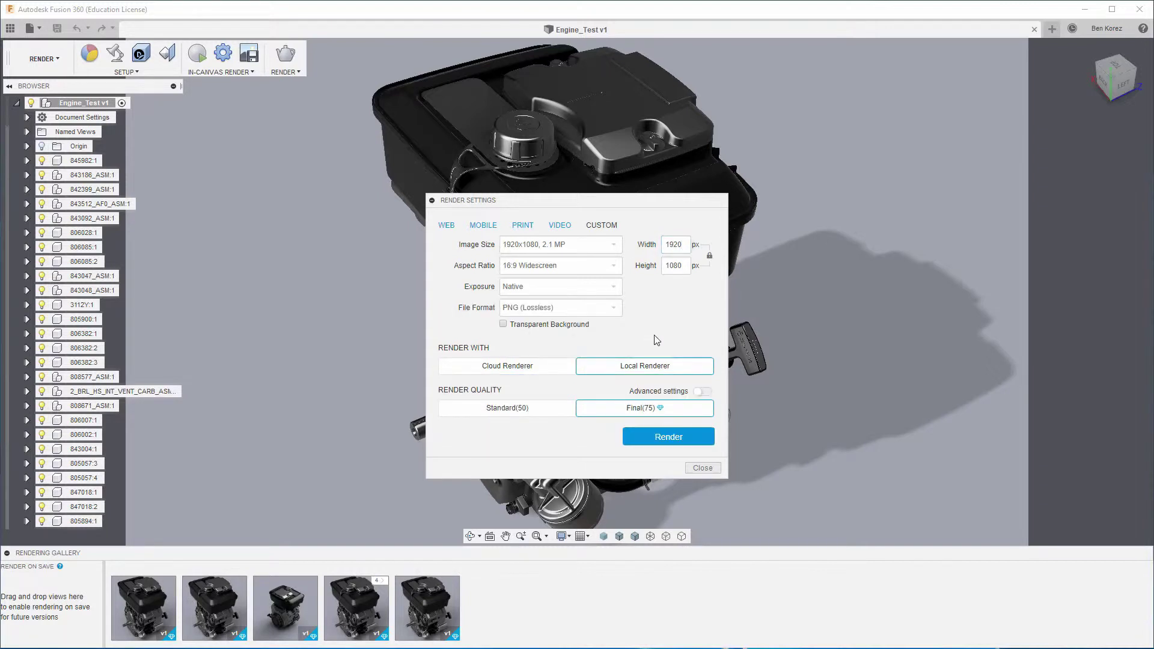
click(705, 392)
click(712, 431)
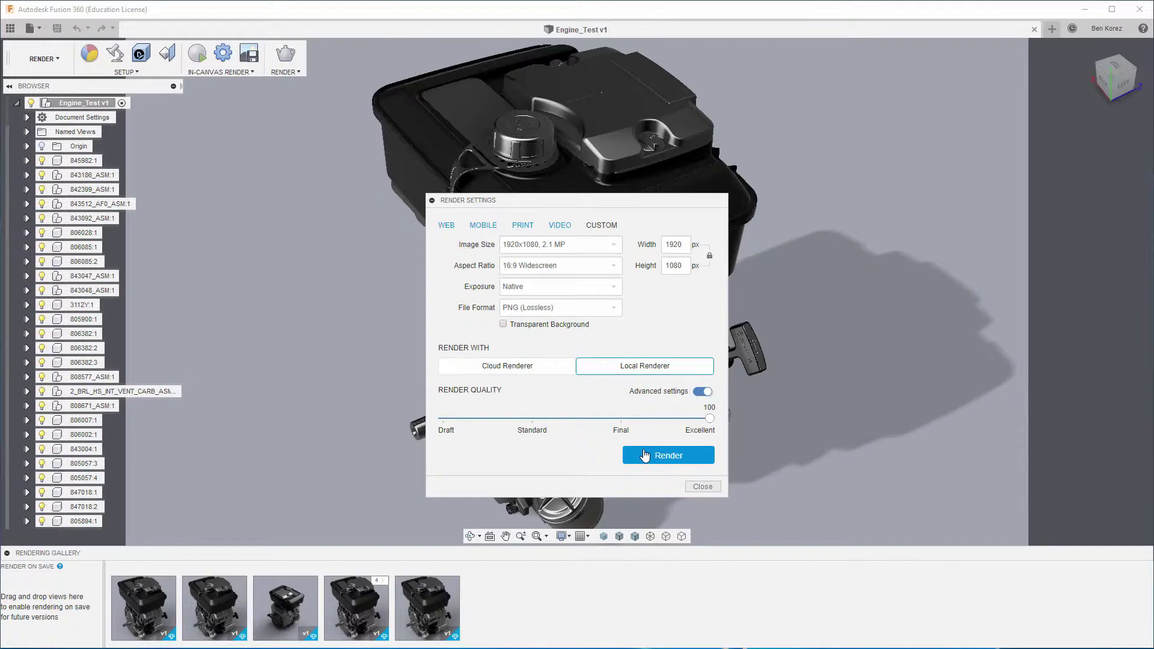
click(671, 459)
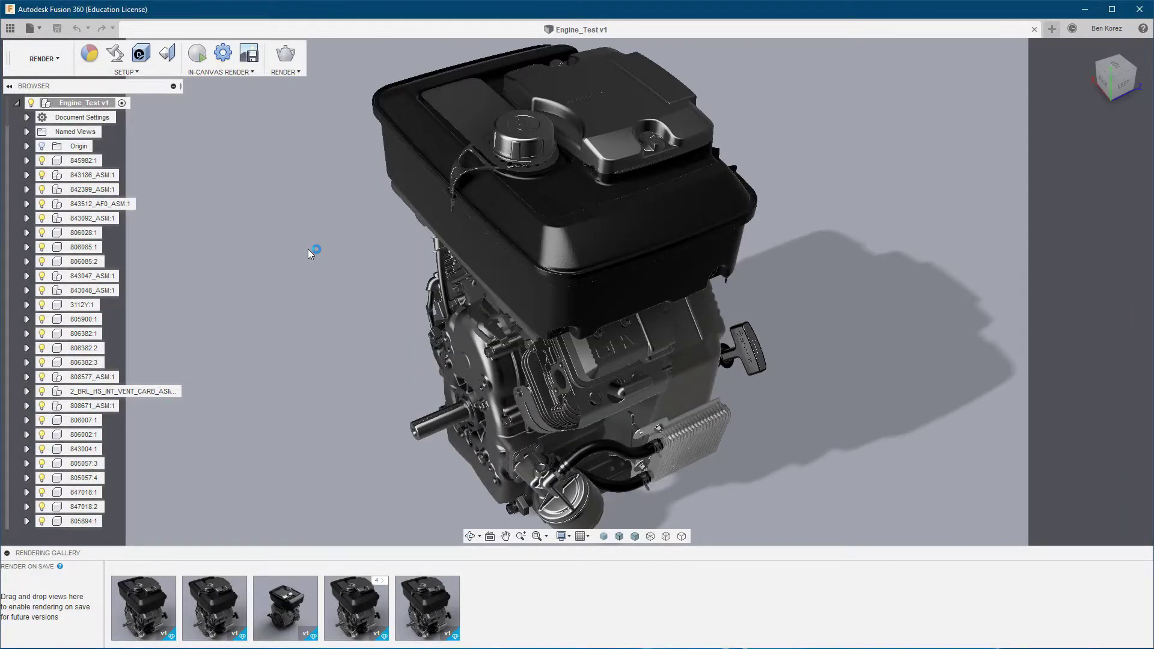
Toggle to MODEL and back to RENDER, open the in-progress render in the gallery, then launch Task Manager
click(56, 60)
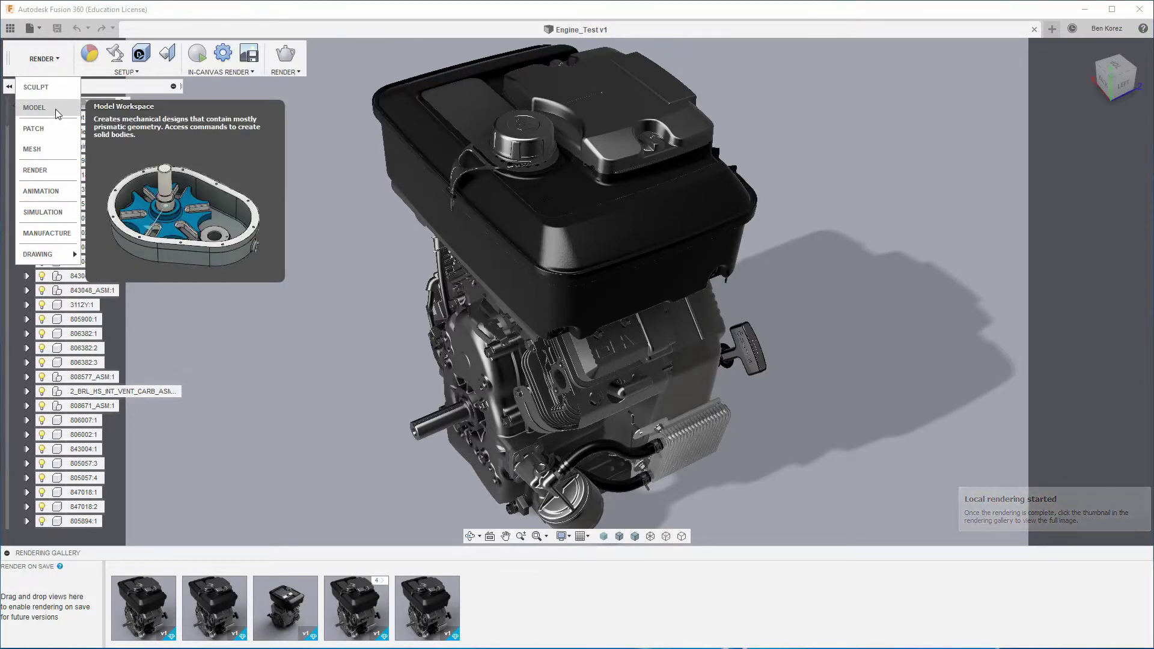
click(55, 109)
click(59, 65)
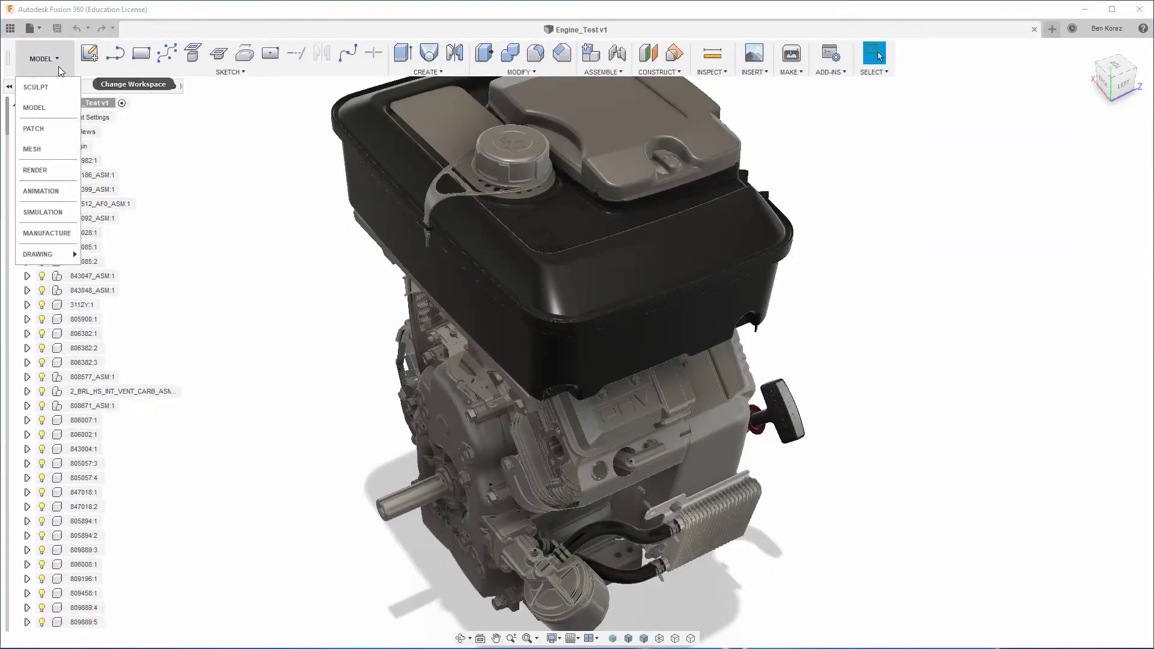
click(55, 174)
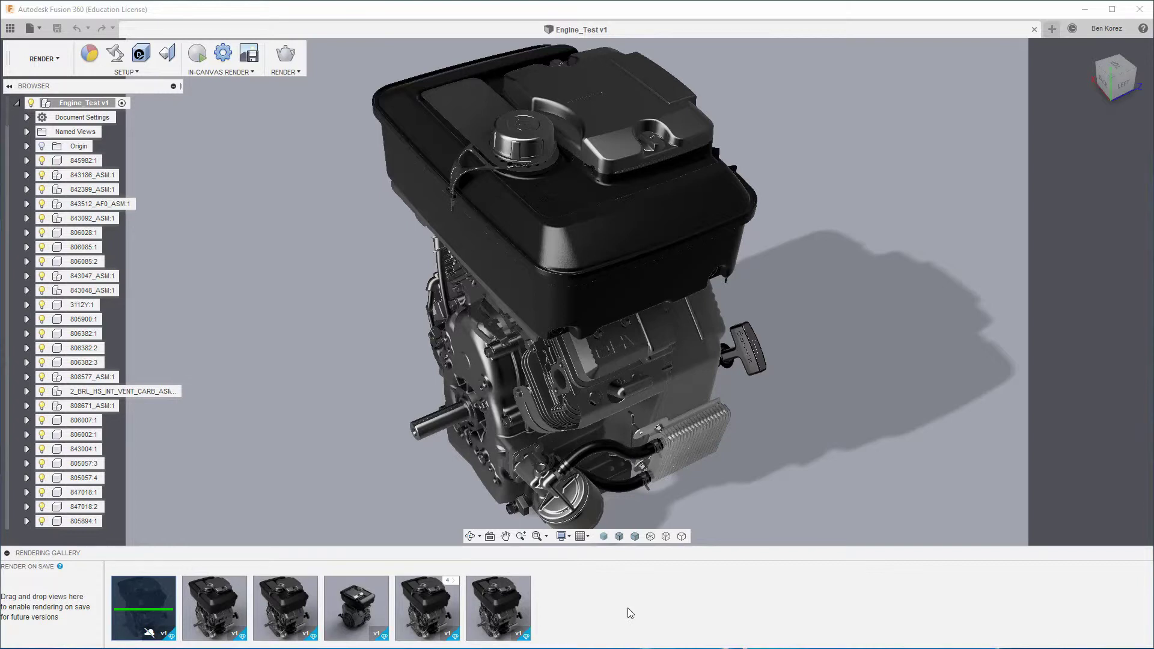
click(144, 607)
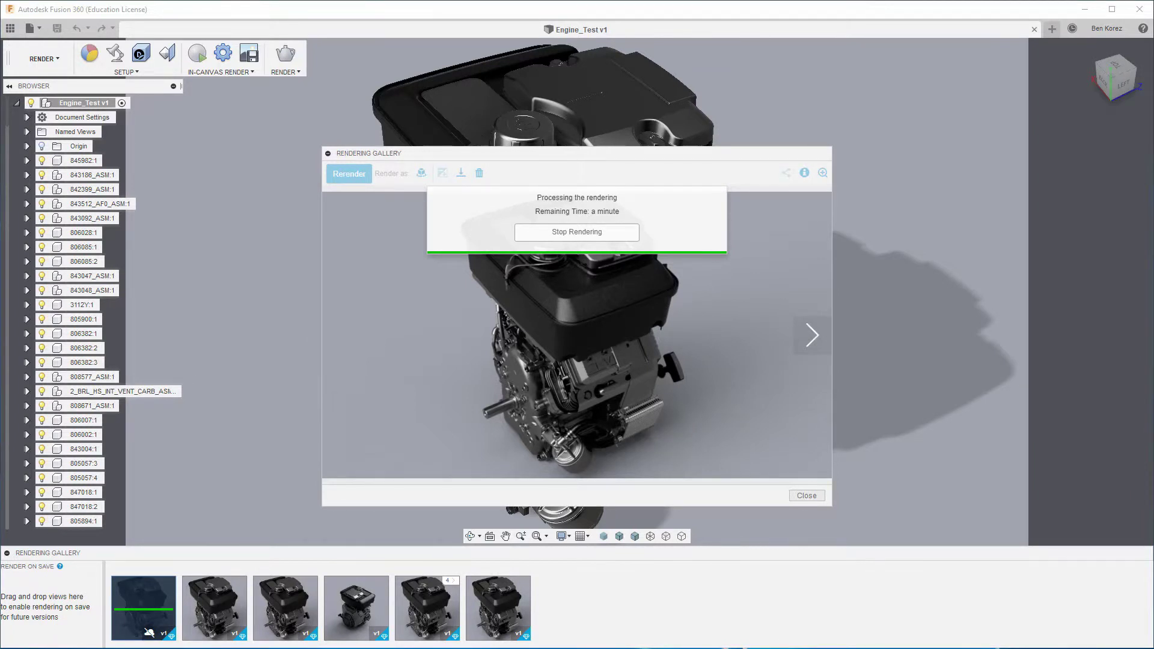
right_click(337, 648)
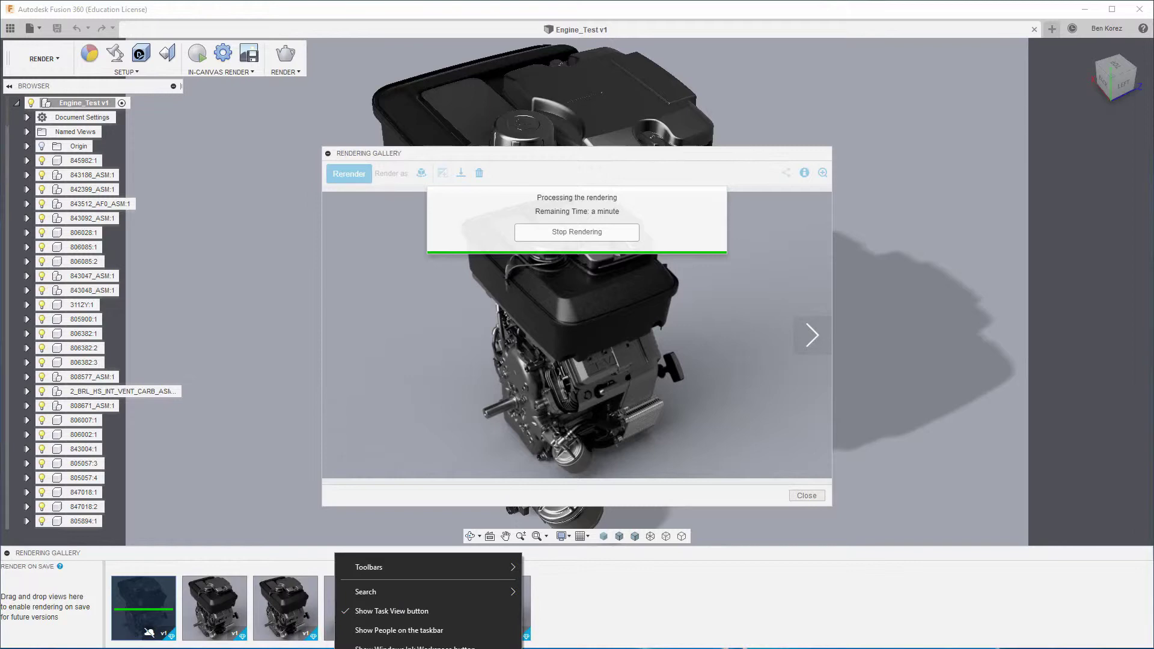
click(385, 648)
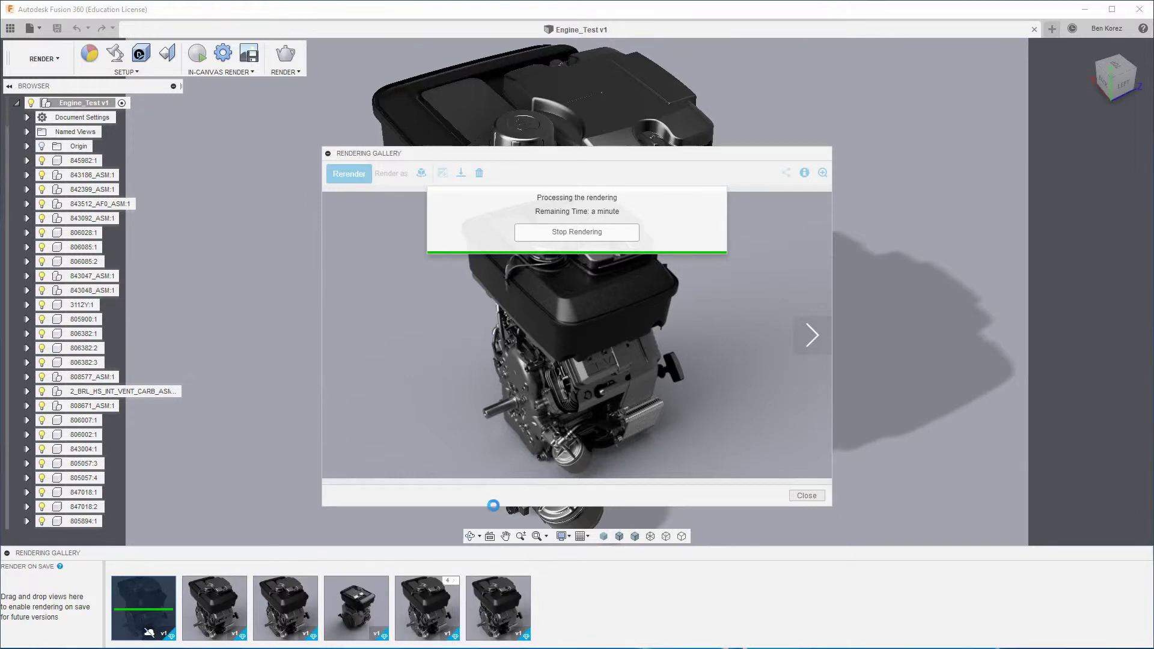
Move Task Manager aside, confirm 100% CPU usage on Performance and Processes, then minimize it
drag(484, 246, 605, 125)
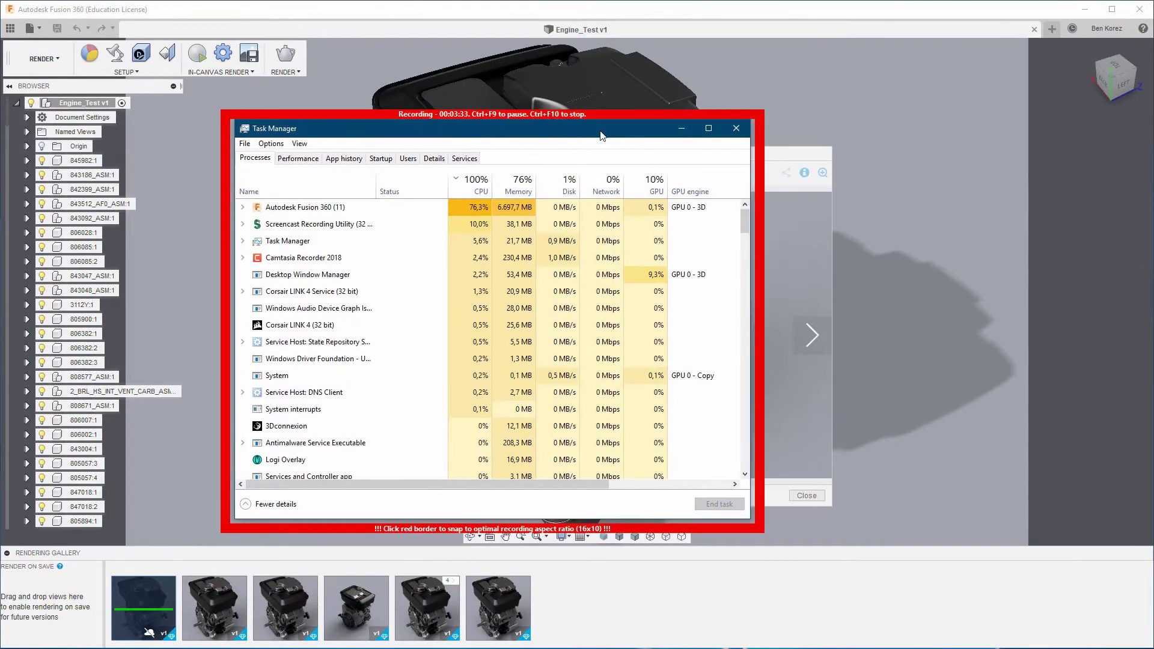
click(300, 157)
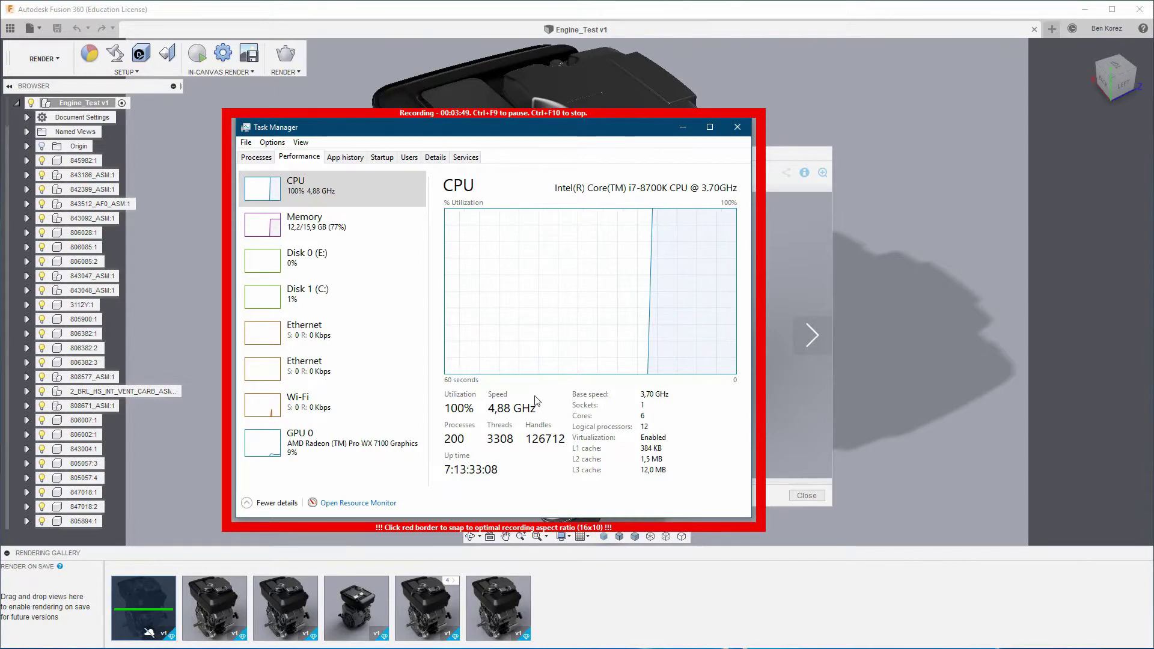
click(267, 158)
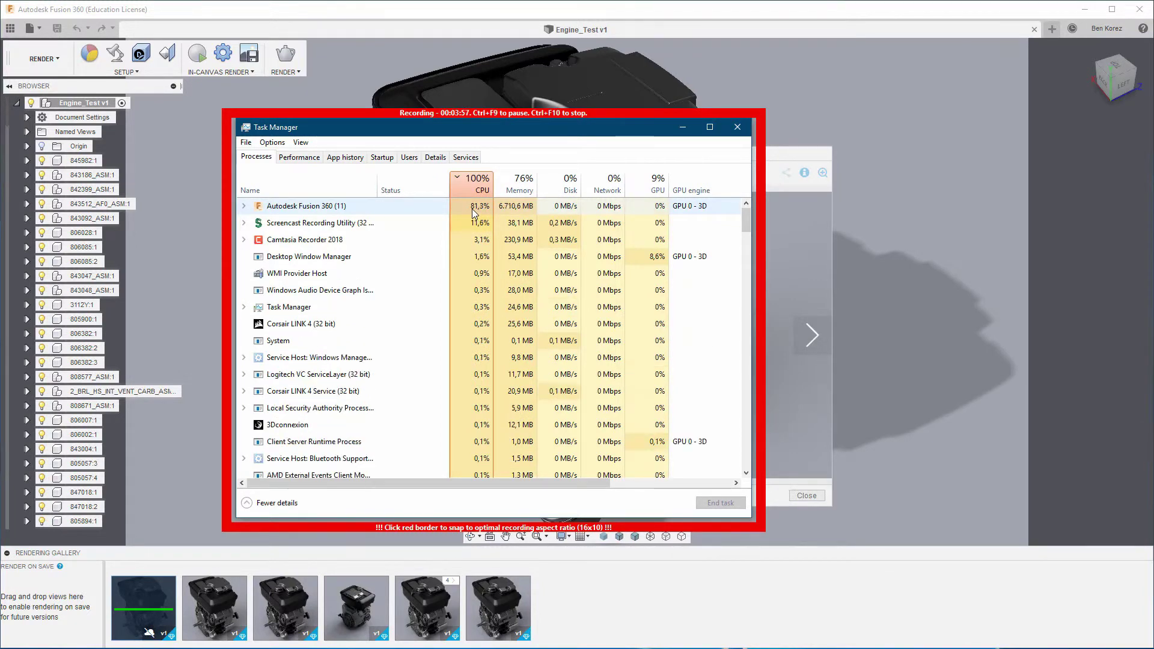
click(300, 158)
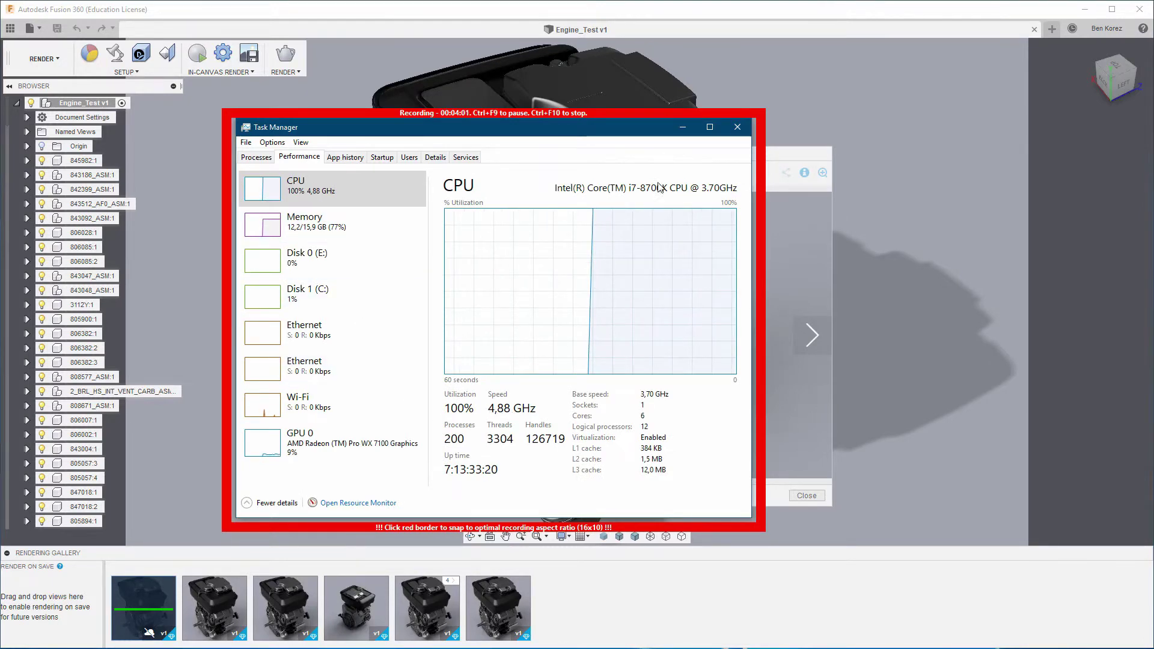
click(685, 128)
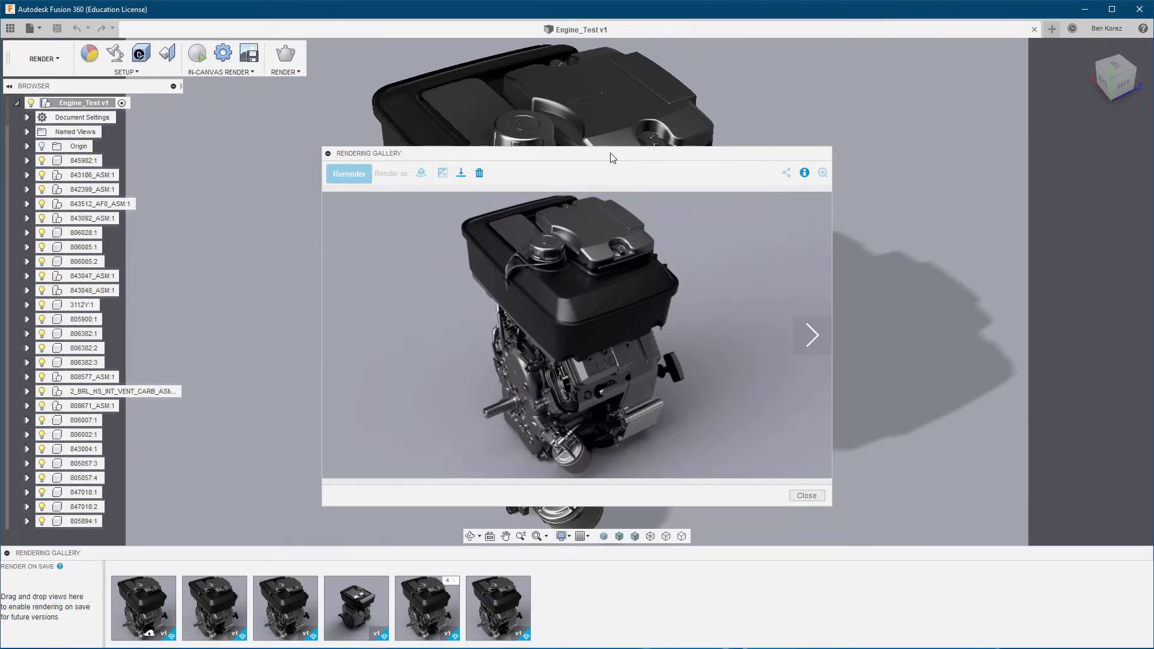
Close the Rendering Gallery and stop the Screencast recording with Ctrl+Shift+S
click(805, 496)
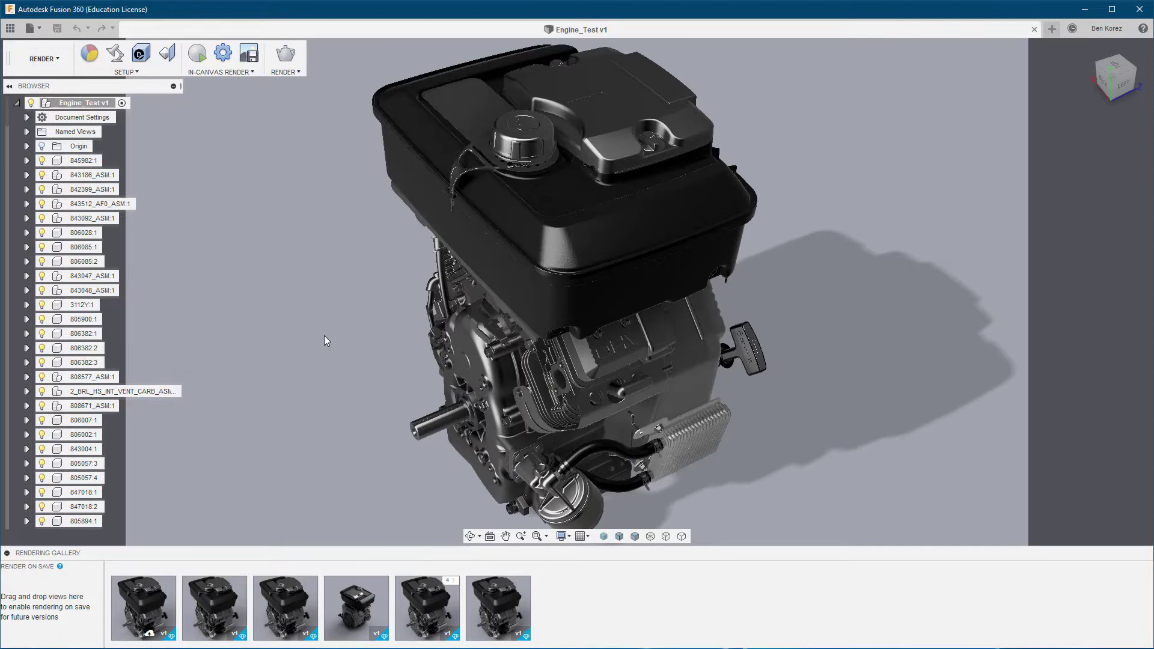
key(ctrl+shift+s)
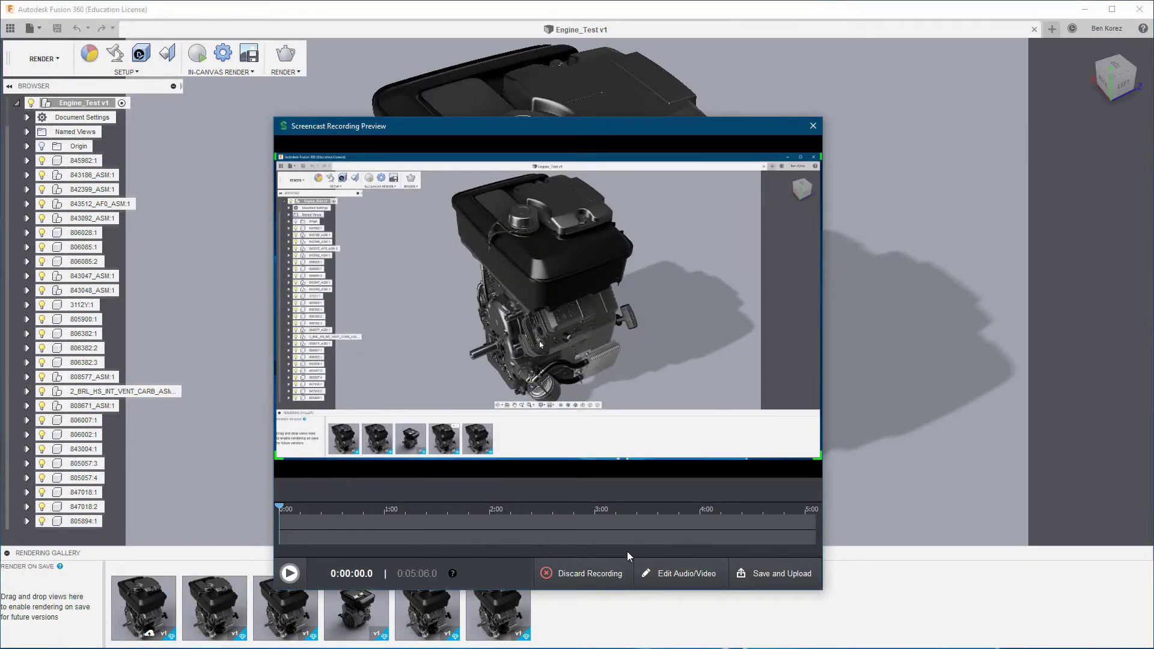
Open the recording in the editor and delete its first 33.2 seconds
click(668, 579)
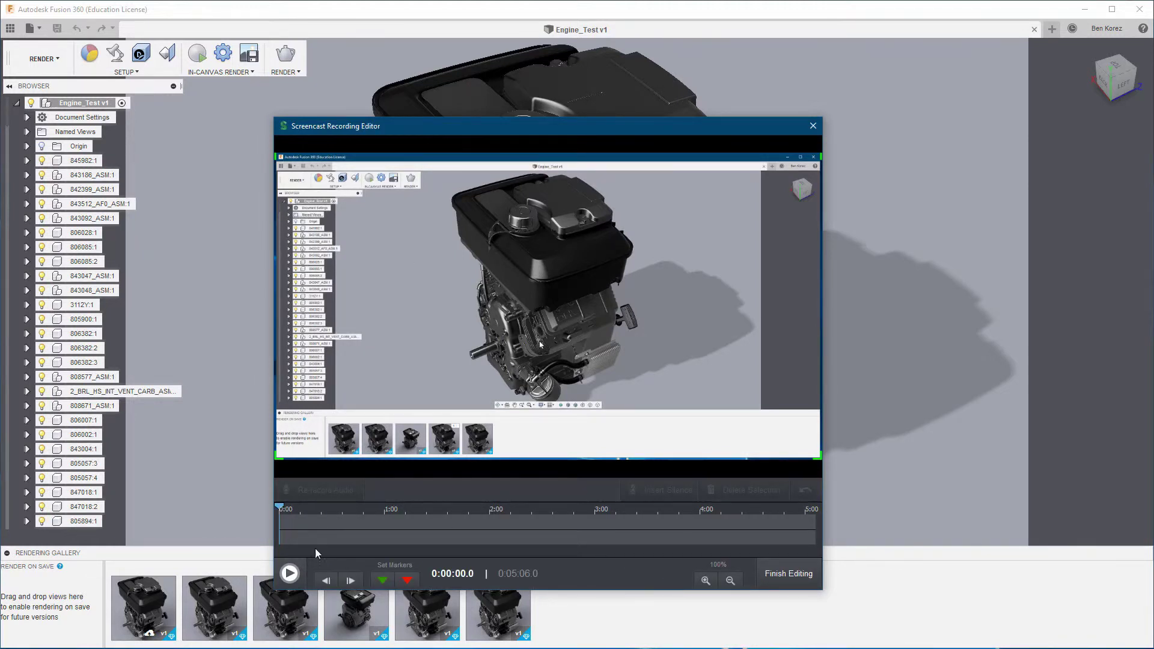
click(383, 581)
mouse_move(280, 509)
mouse_down()
mouse_move(355, 514)
mouse_move(337, 515)
mouse_up()
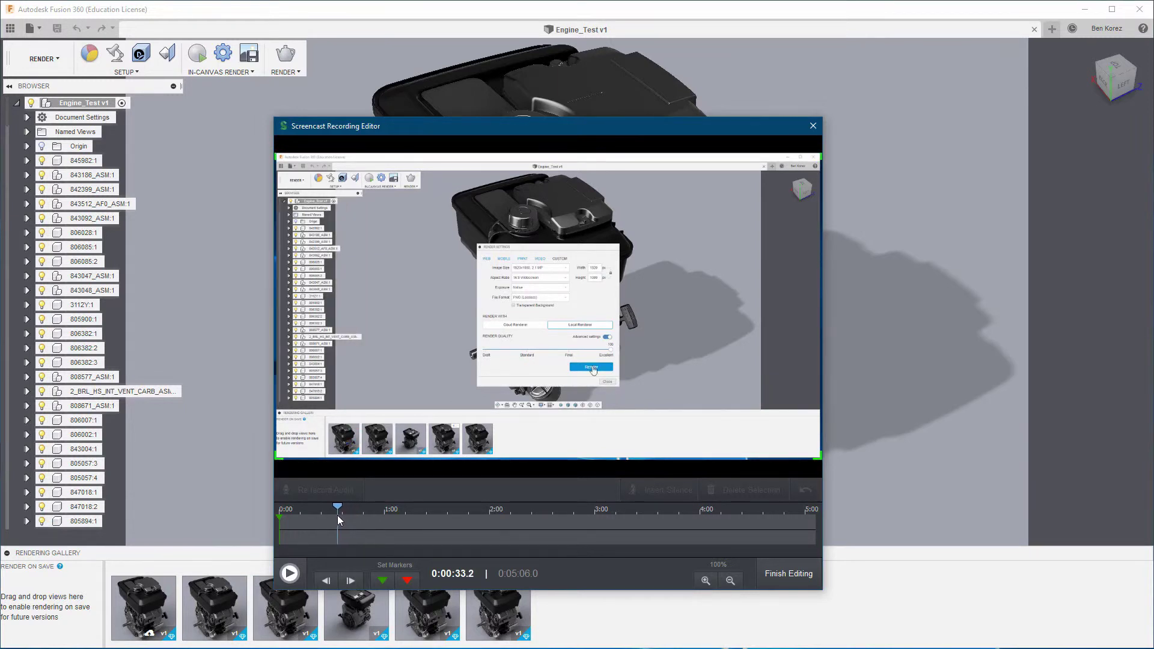
click(409, 582)
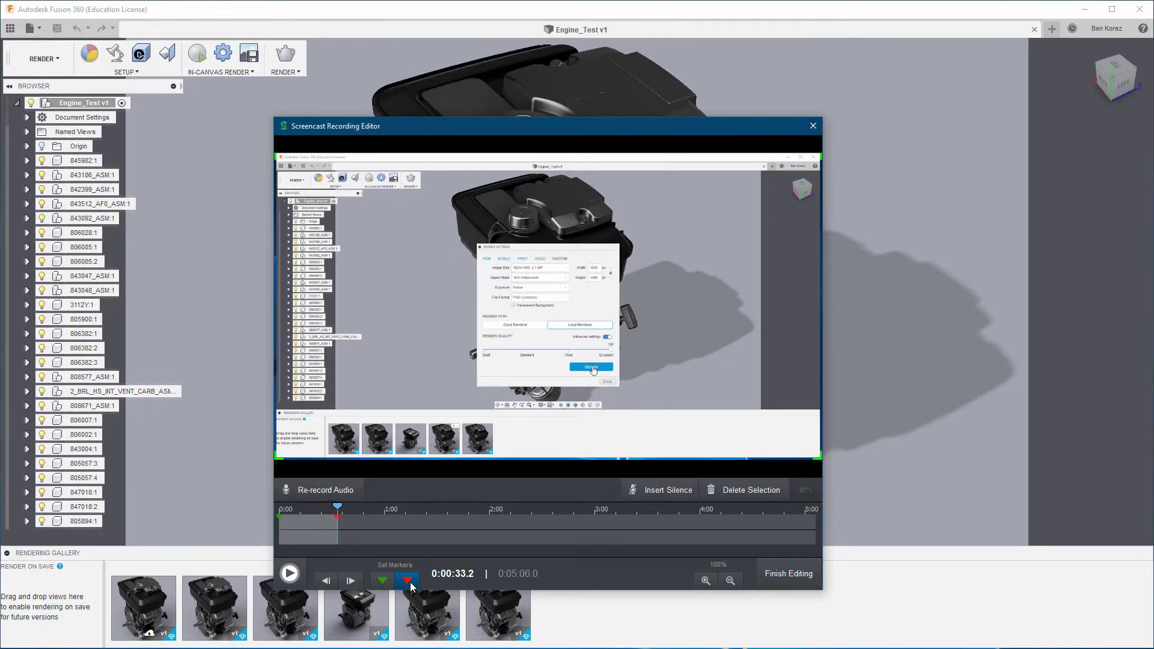
click(761, 491)
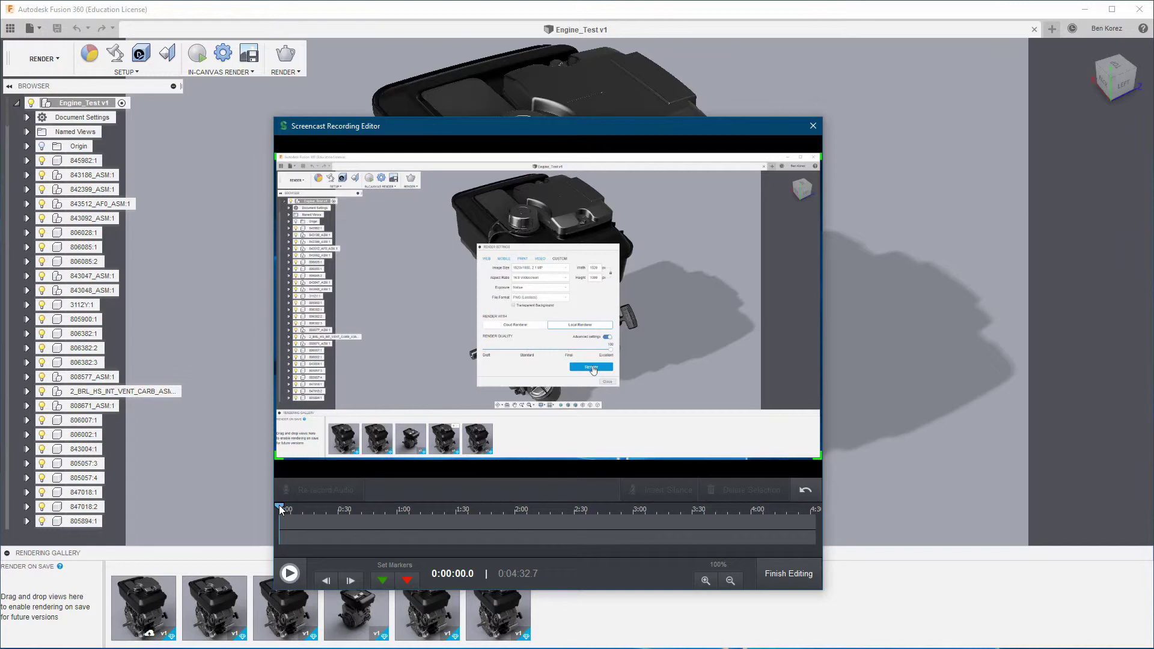
Mark the stretch from 4:07 to the recording's end for cutting
drag(279, 505, 766, 521)
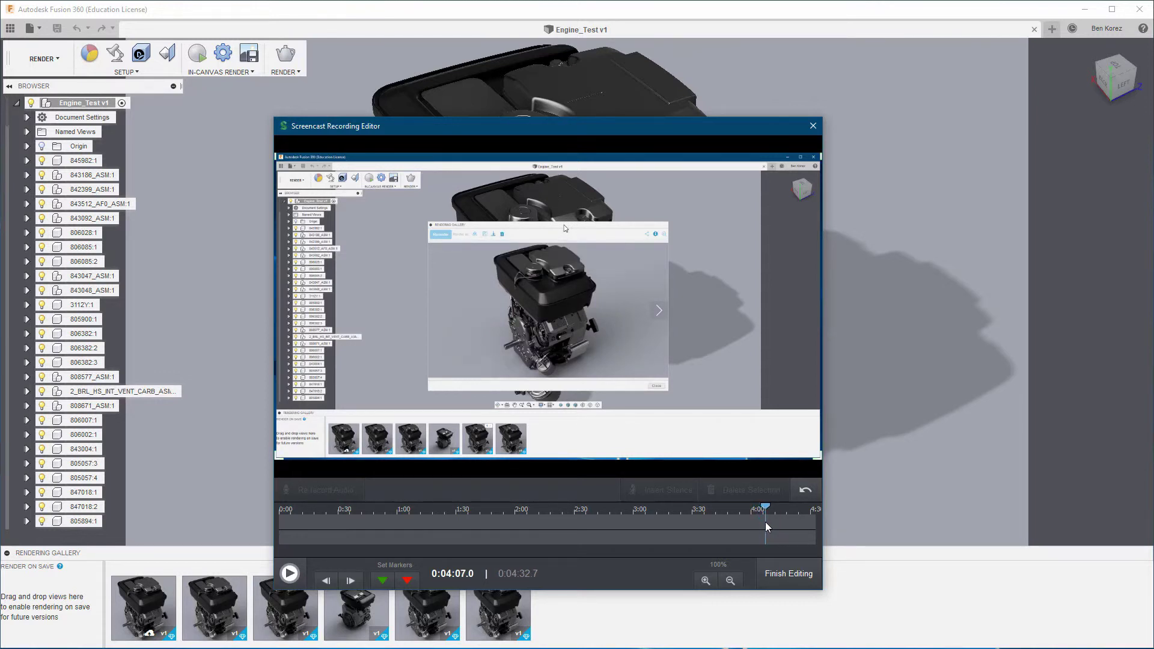
click(382, 580)
drag(765, 508, 819, 512)
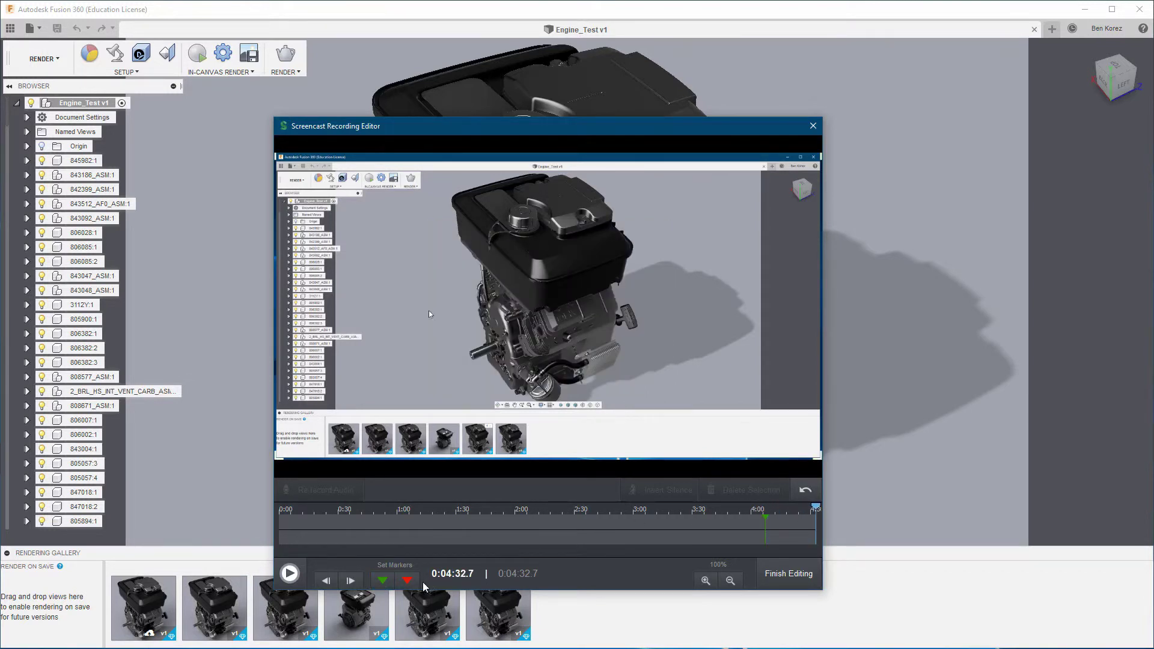
click(407, 581)
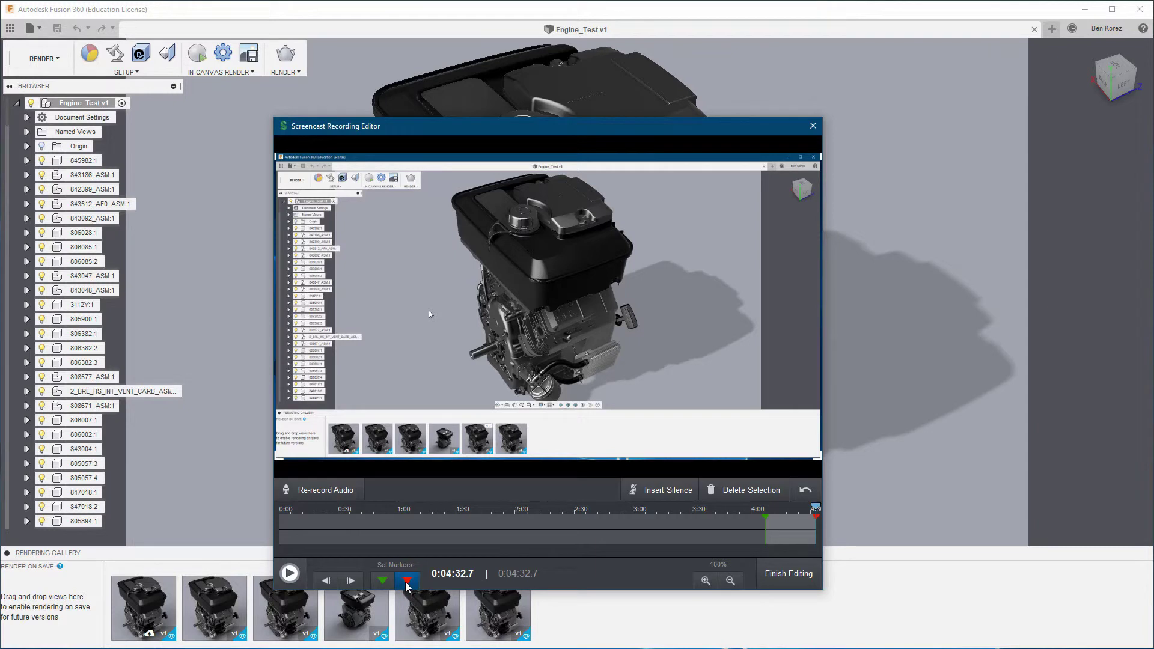
Delete everything after 4:07, then close the editor and confirm discarding the recording
click(765, 494)
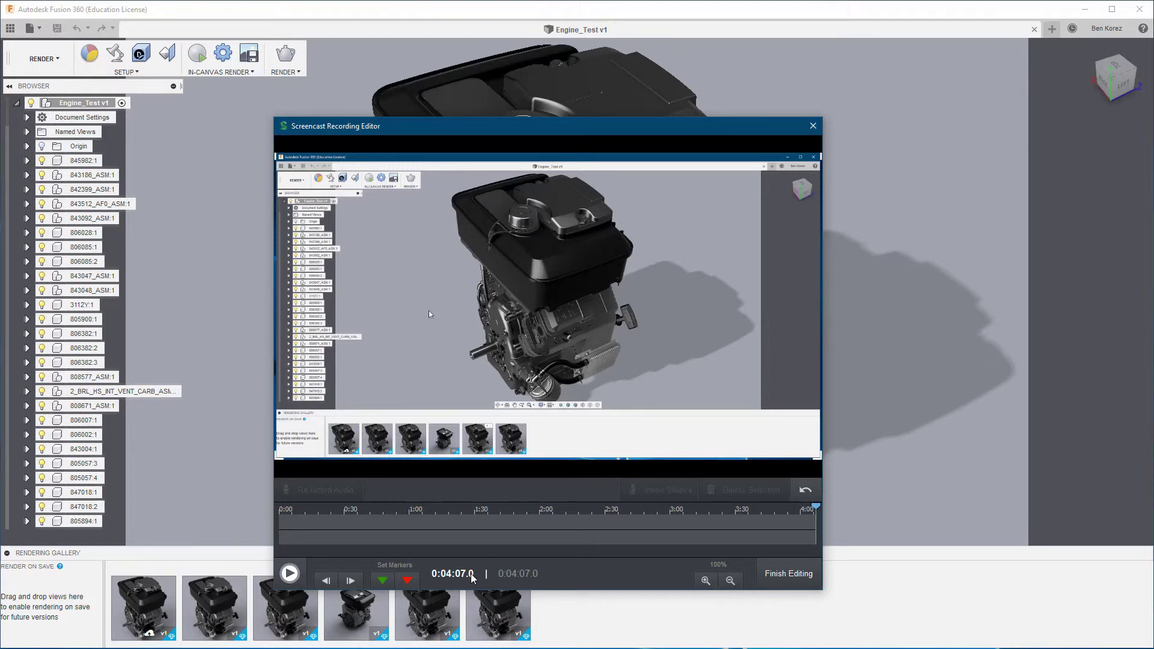
click(813, 127)
click(552, 383)
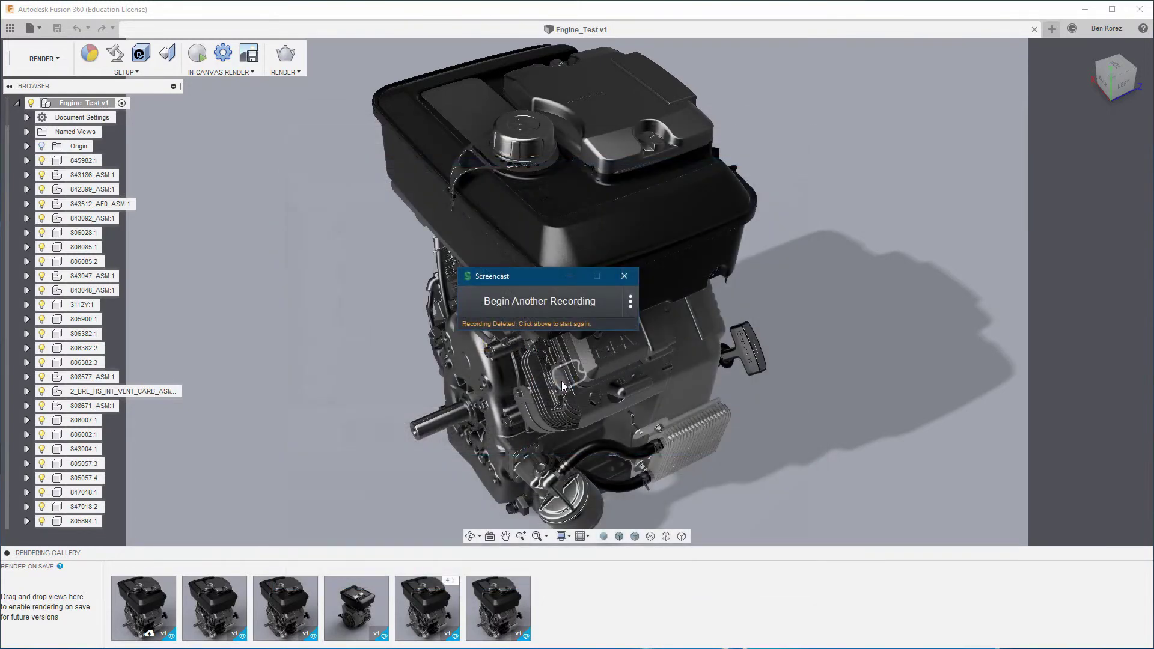
Dismiss the recording-deleted notice and scroll back to the top of the forum post
click(630, 274)
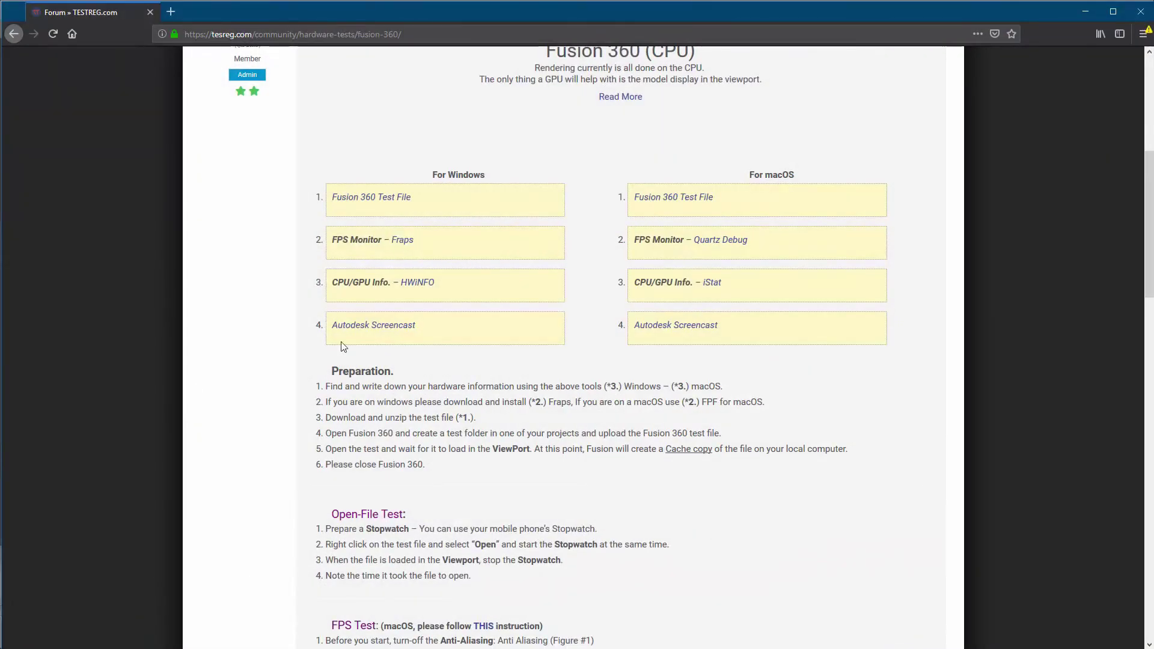
scroll(460, 277, up, 4)
scroll(462, 277, up, 2)
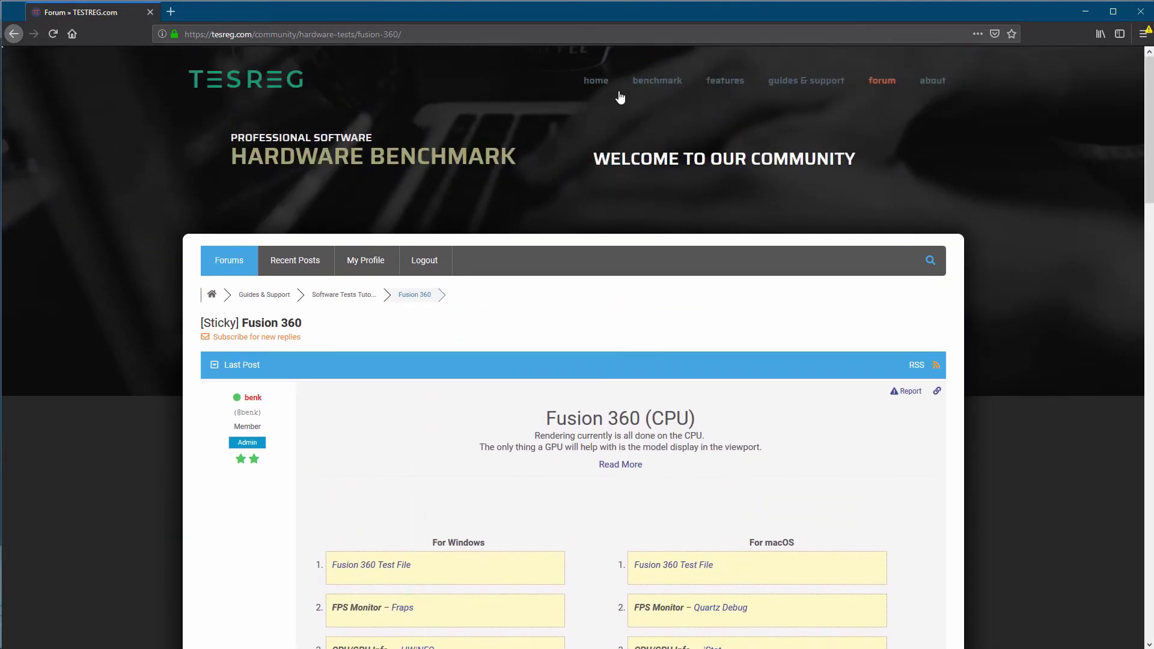
Go to TESREG's home page and scroll down to the Benchmark Table listing 27 hardware entries
click(597, 84)
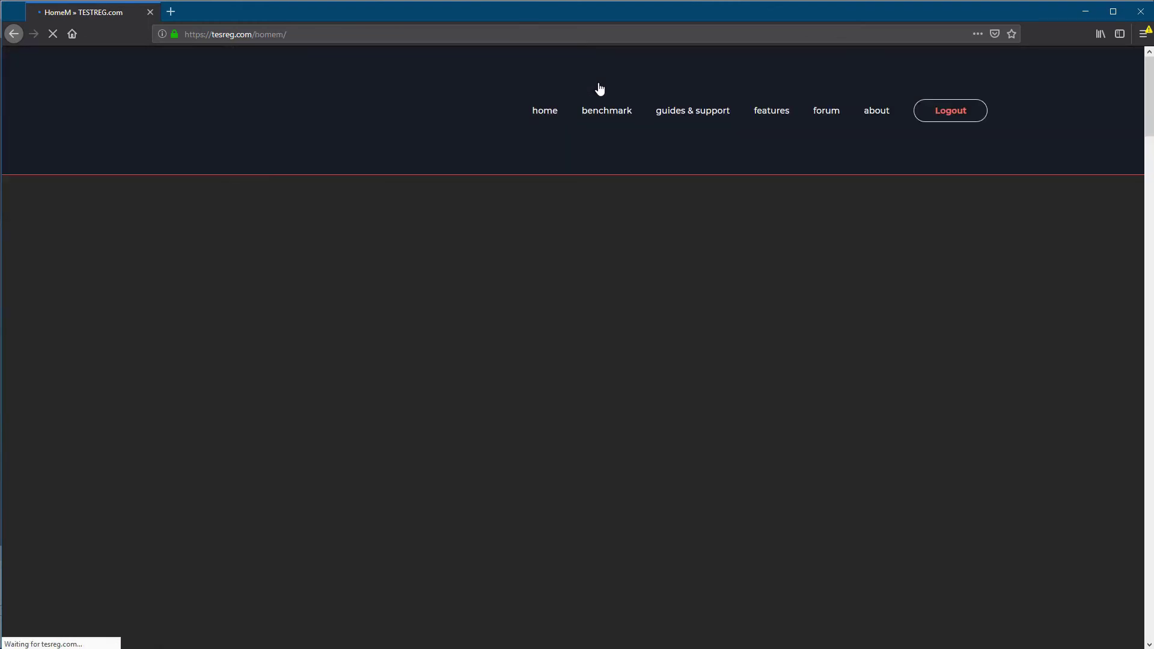
scroll(705, 432, down, 5)
scroll(704, 434, down, 5)
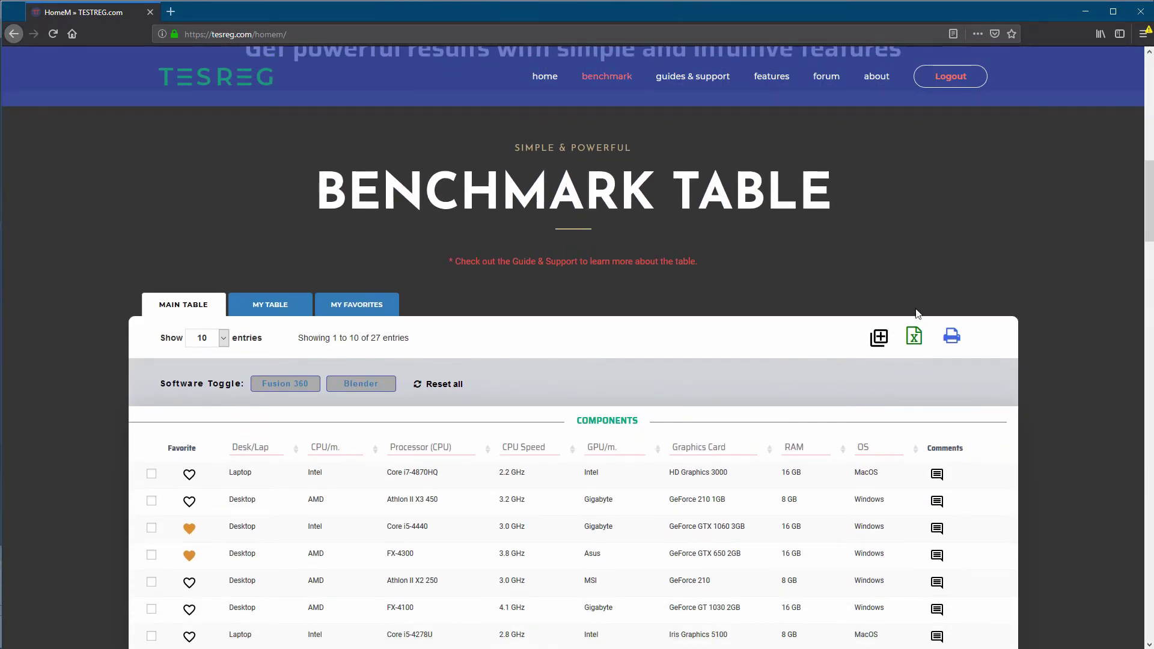
click(879, 337)
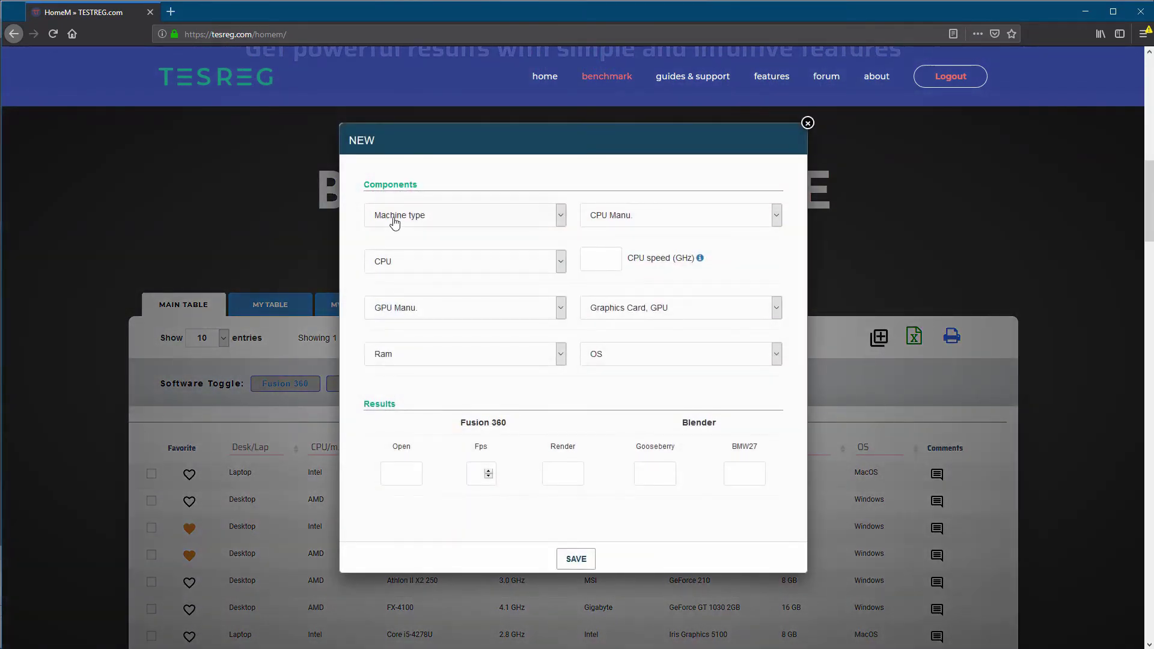
click(457, 220)
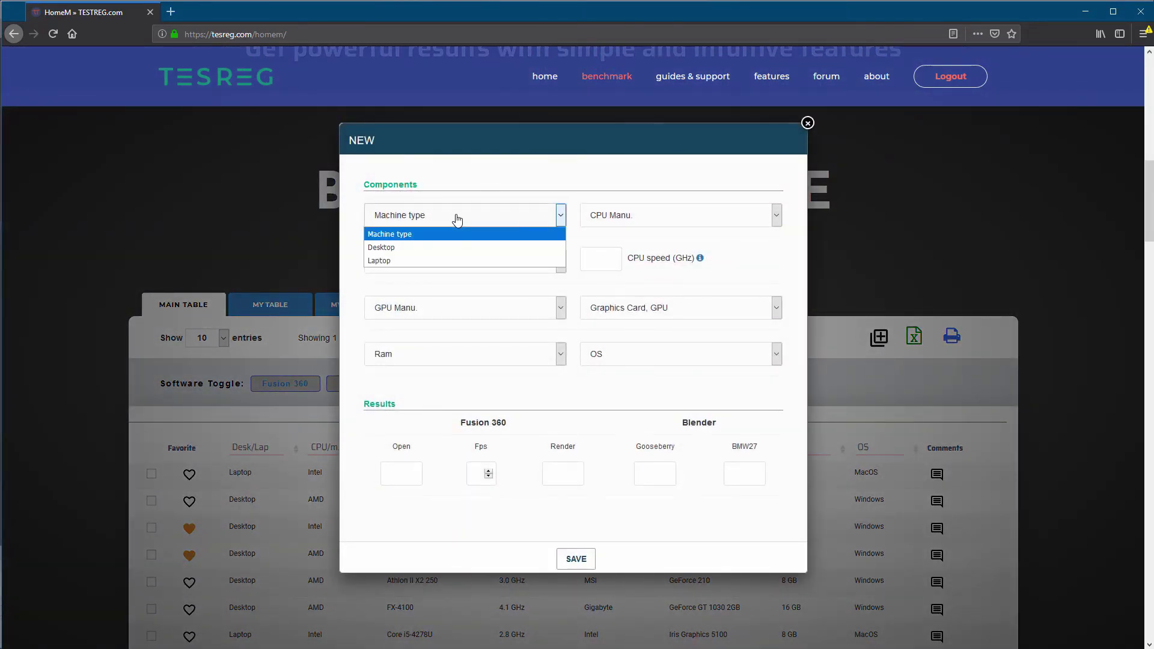
click(456, 220)
click(688, 223)
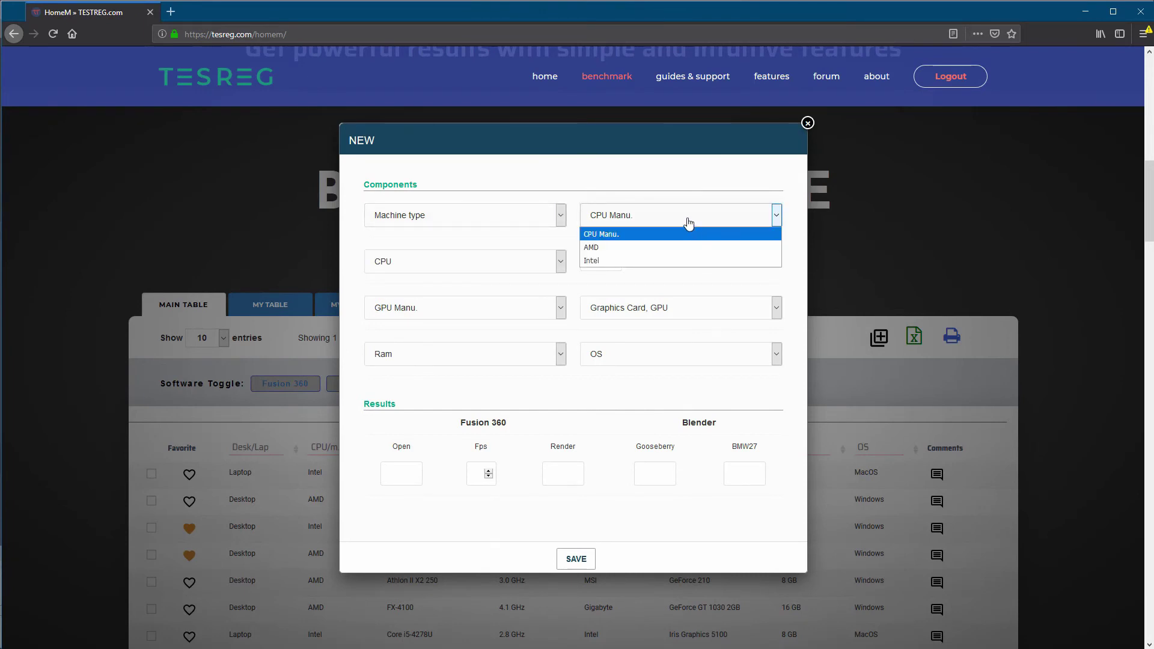
click(627, 260)
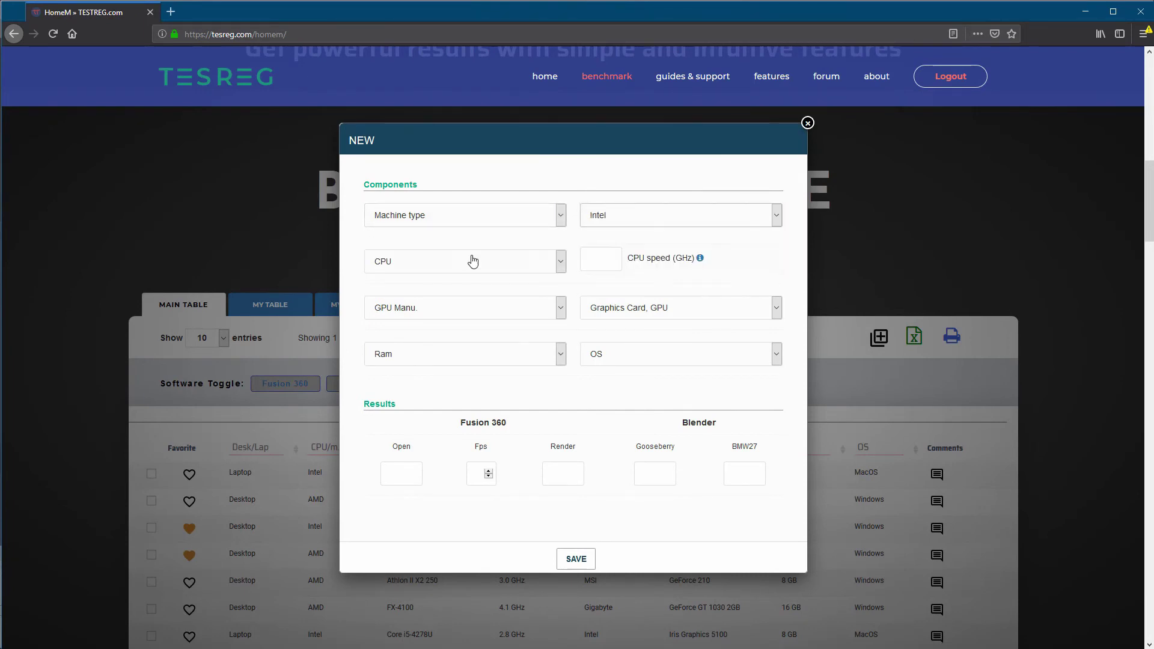
click(459, 262)
scroll(456, 394, down, 15)
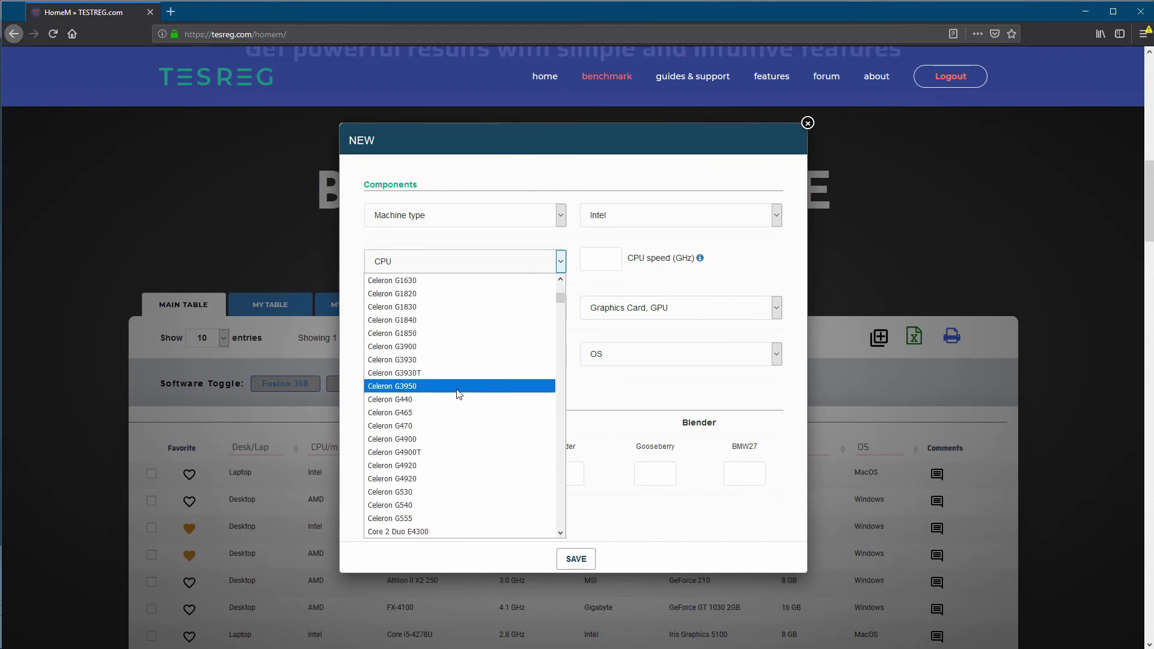
scroll(459, 392, down, 3)
scroll(459, 384, up, 3)
click(516, 260)
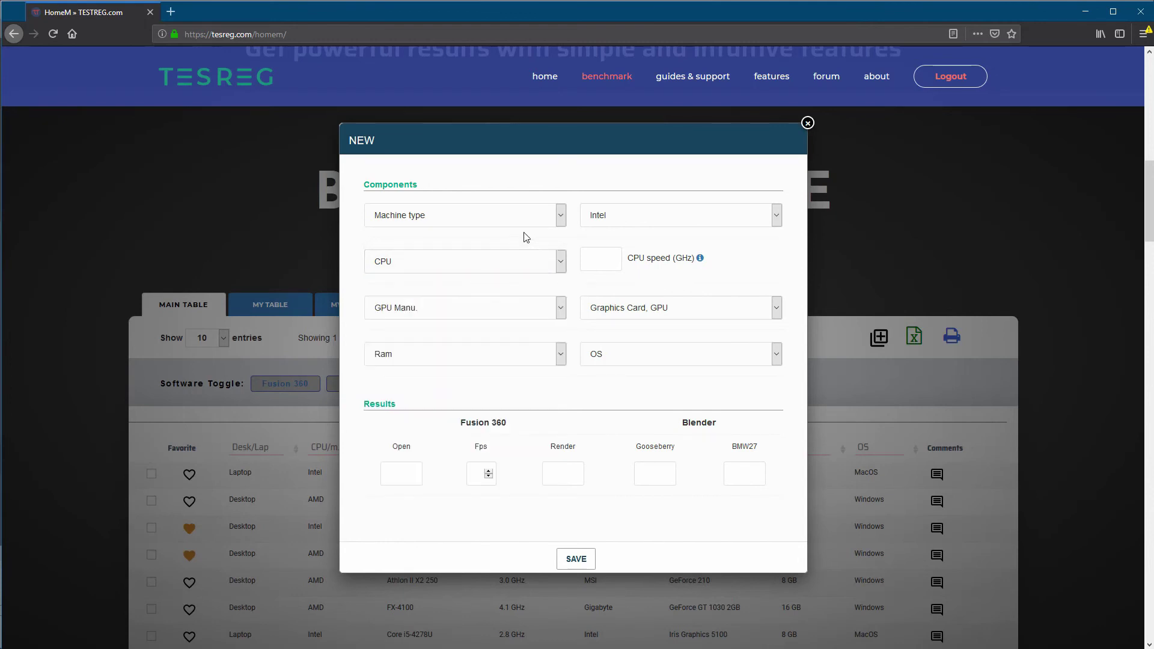
click(589, 262)
mouse_move(700, 260)
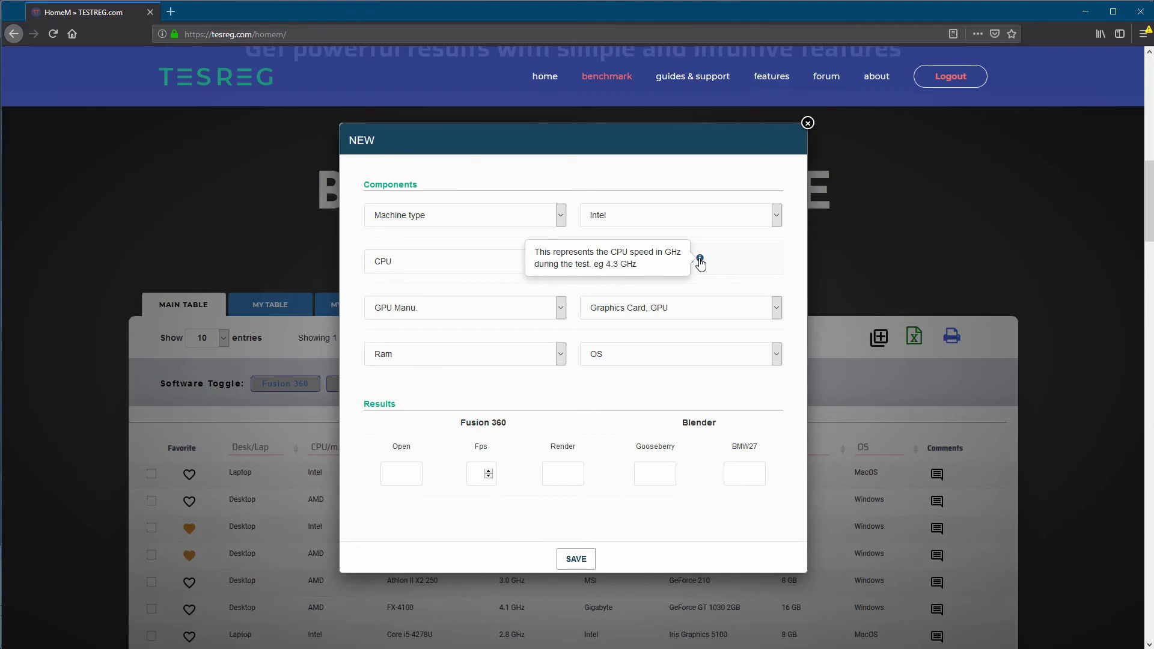
click(477, 314)
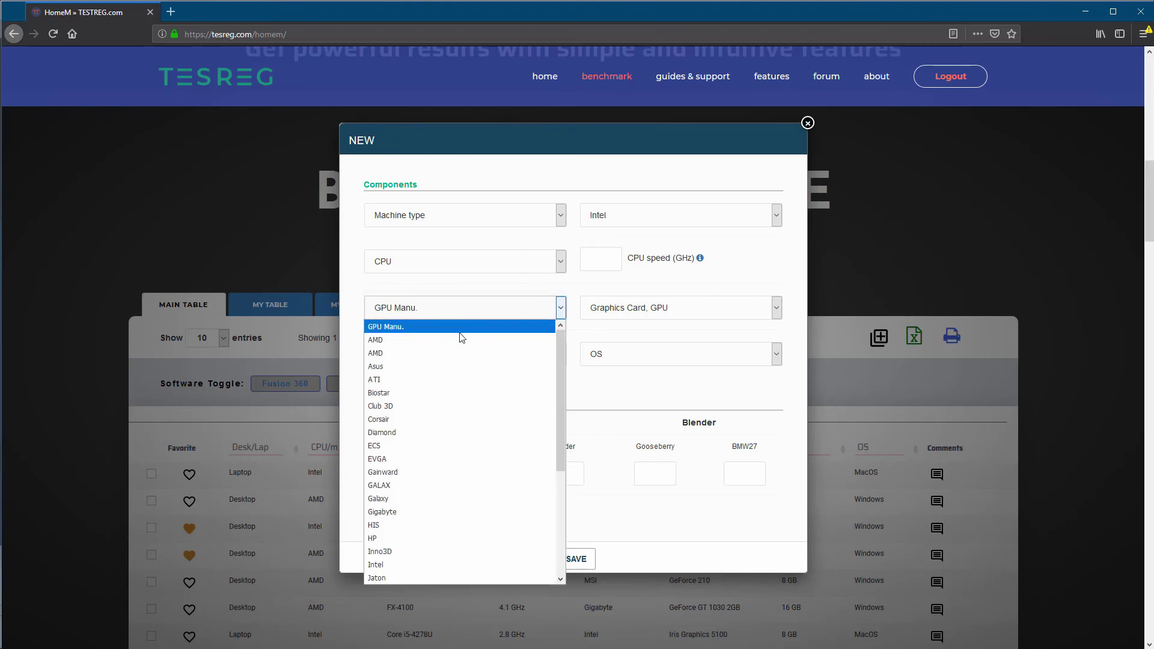
click(587, 292)
click(622, 308)
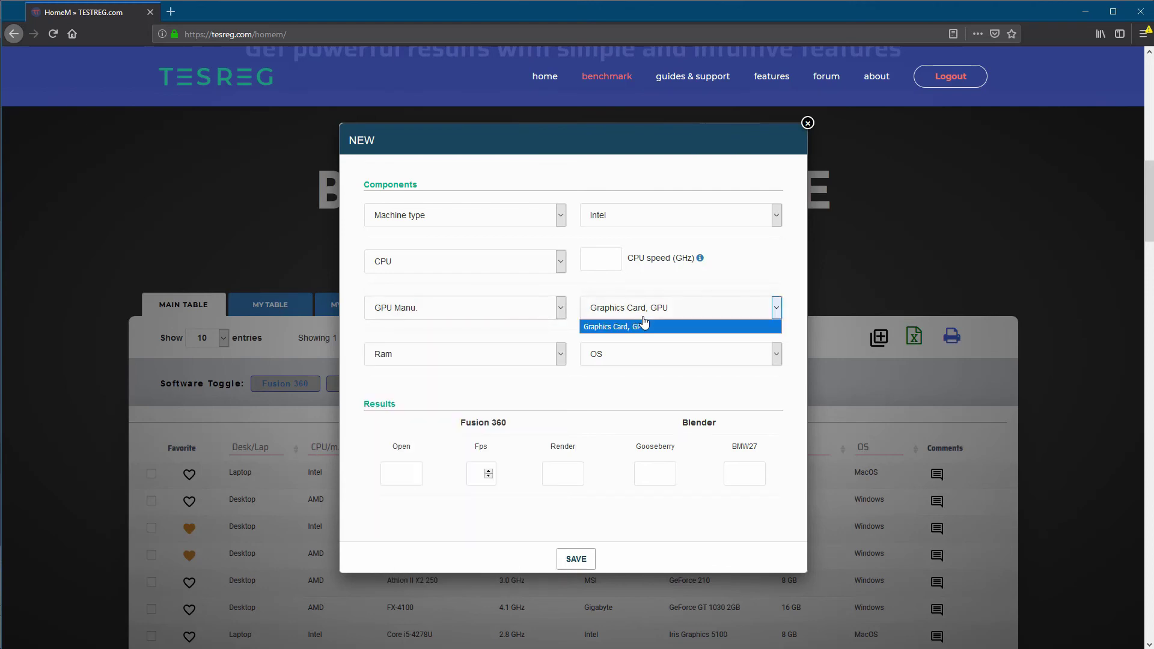
click(644, 325)
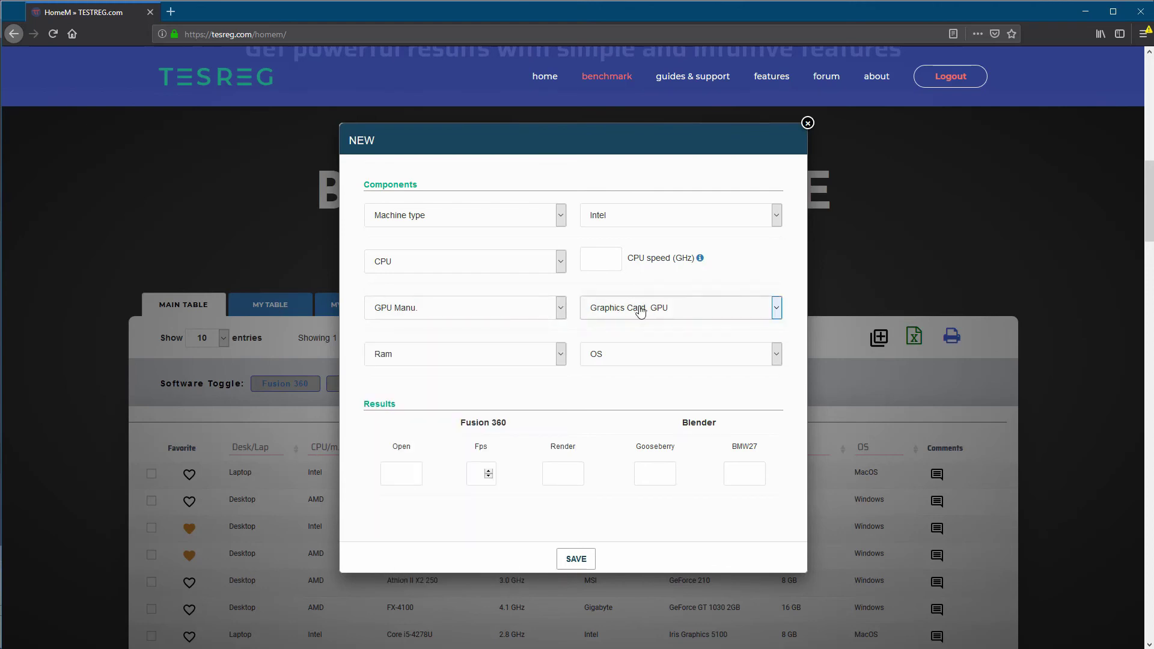
click(501, 362)
click(547, 359)
click(692, 353)
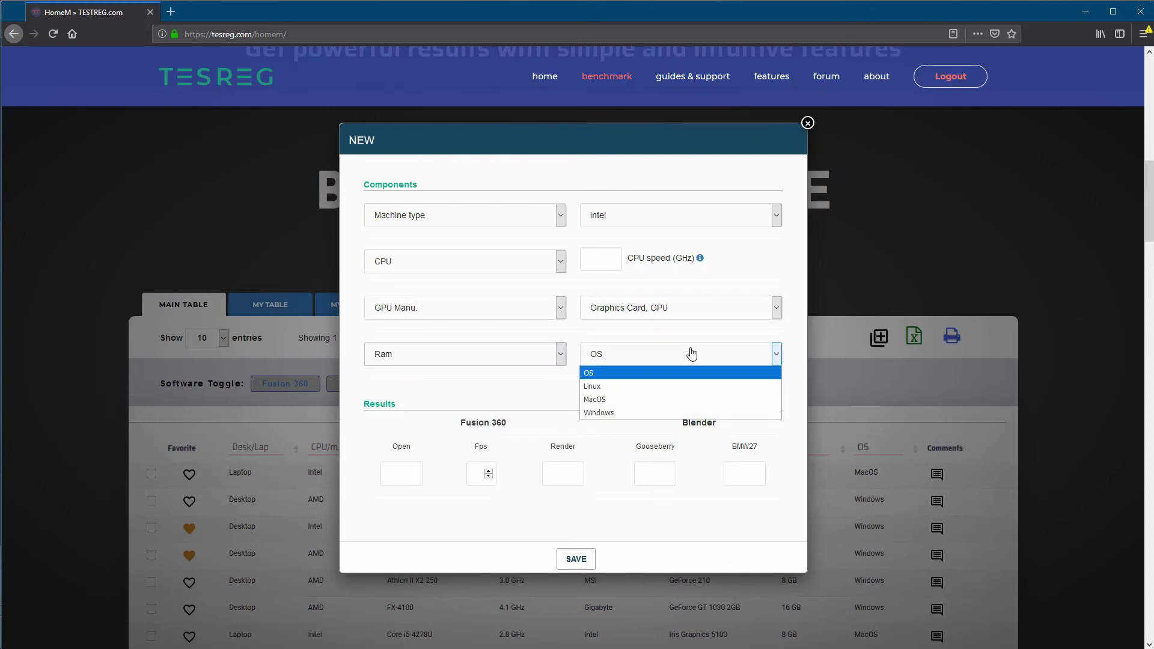
click(691, 353)
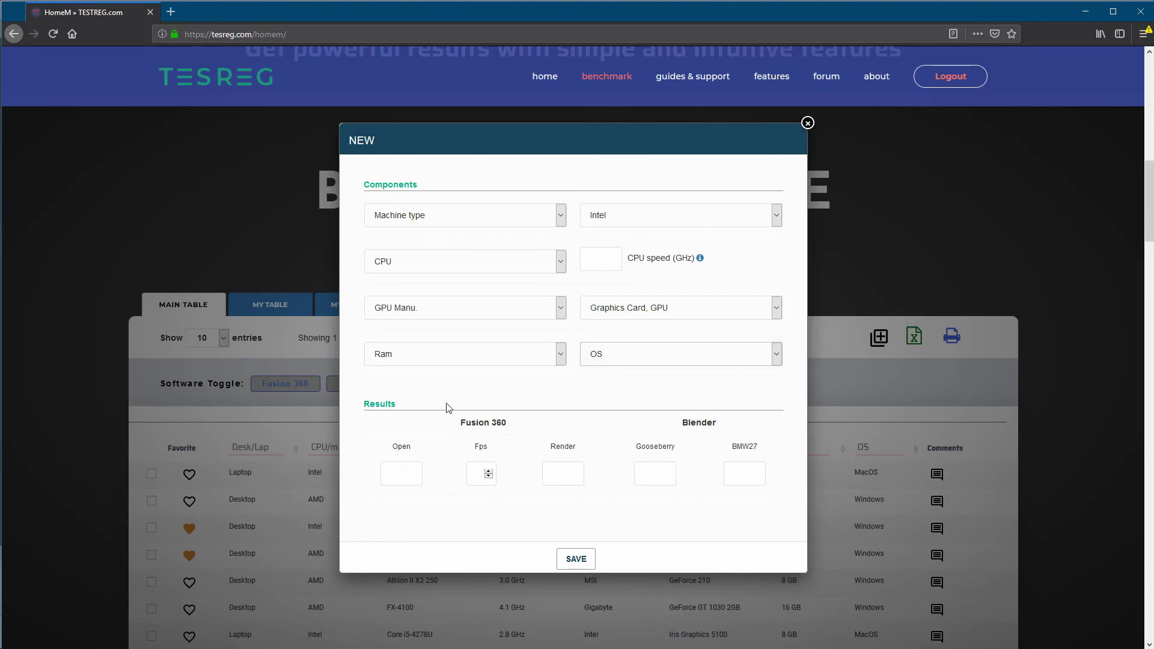
click(400, 474)
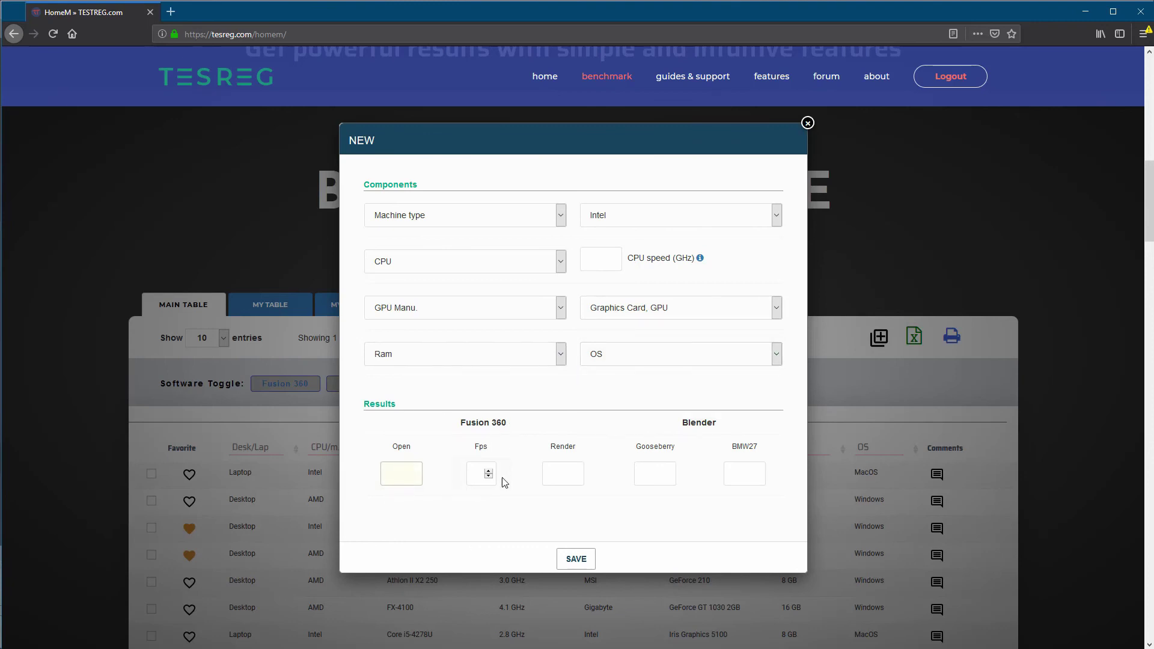
key(Tab)
click(549, 474)
click(807, 123)
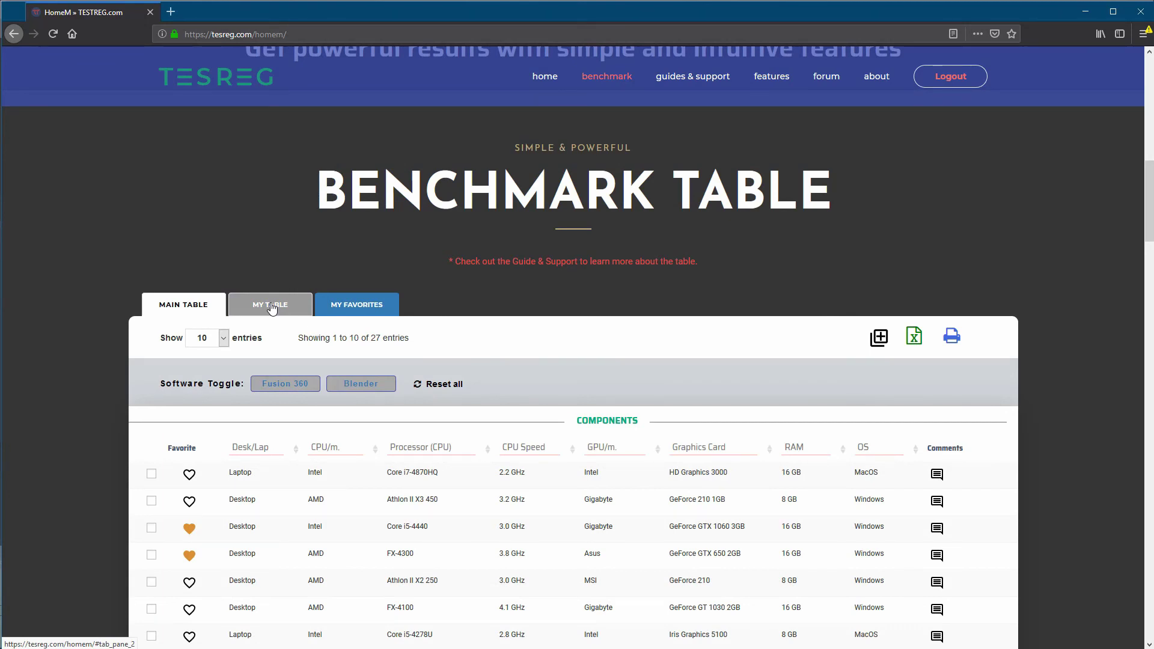
Open TESREG's community forum and scroll down to its General and Guides & Support sections
click(828, 83)
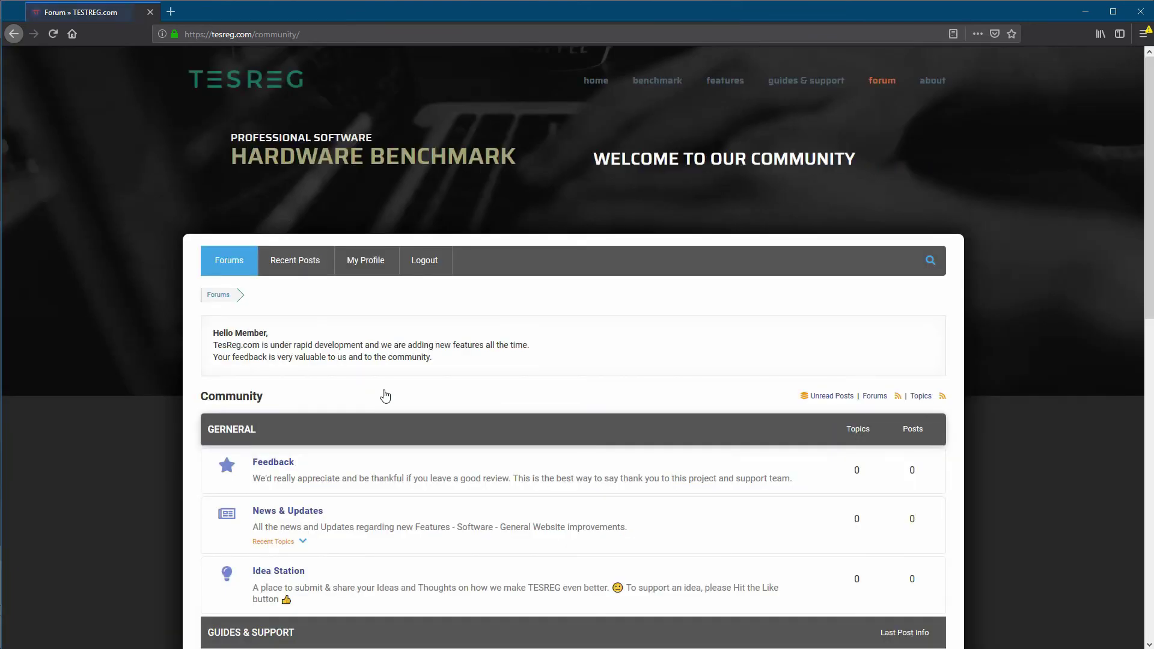
scroll(385, 396, down, 6)
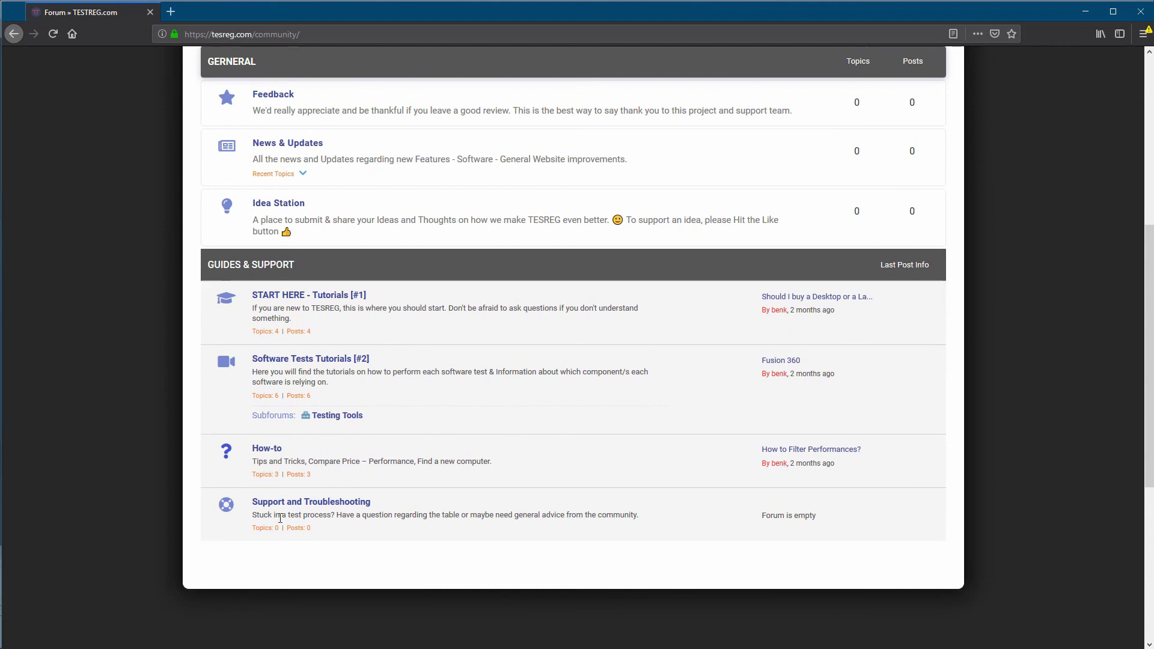